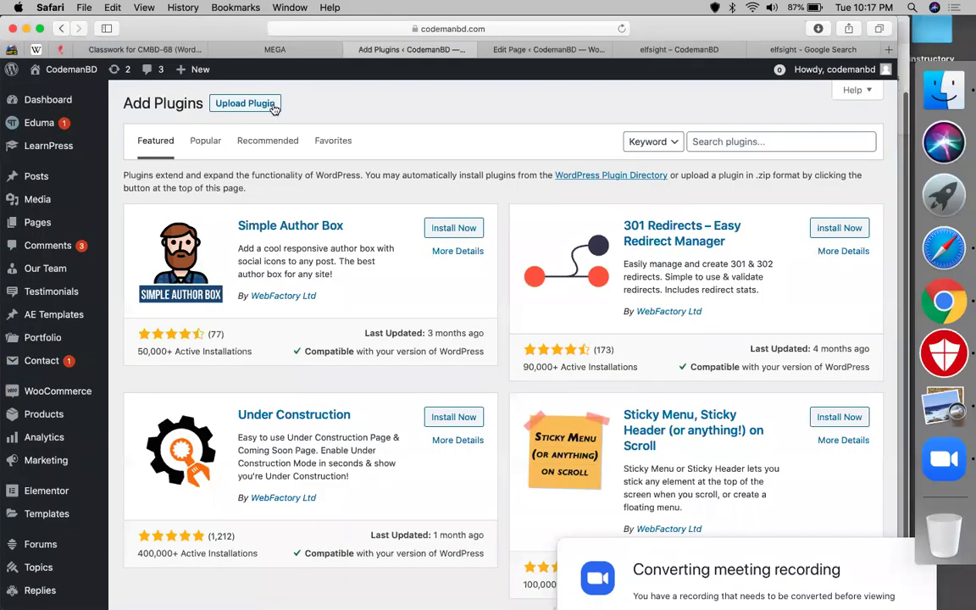
# - Upload and install the elfsight-pricing-table-cc.zip plugin from the Downloads folder
pyautogui.click(273, 107)
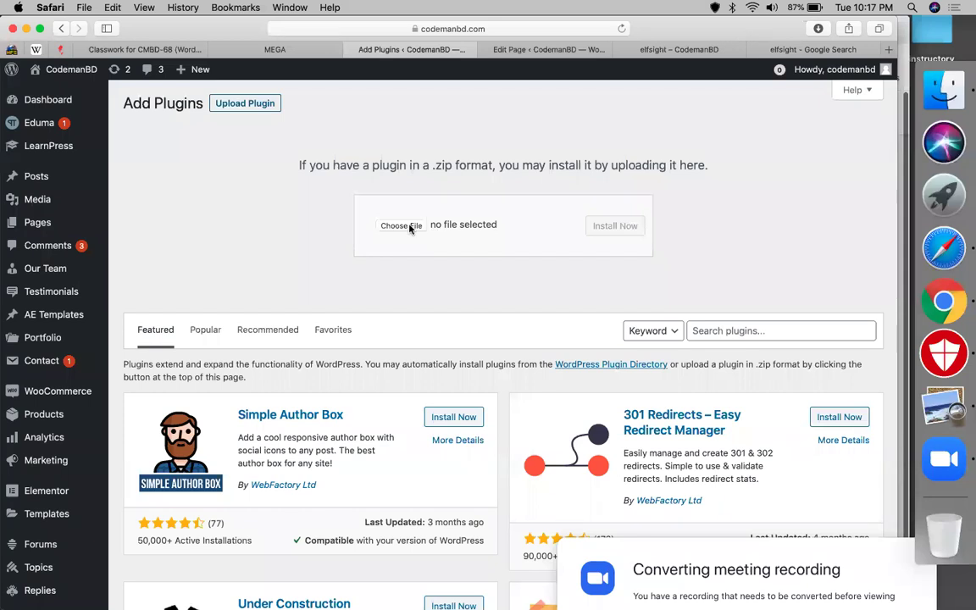
pyautogui.click(409, 227)
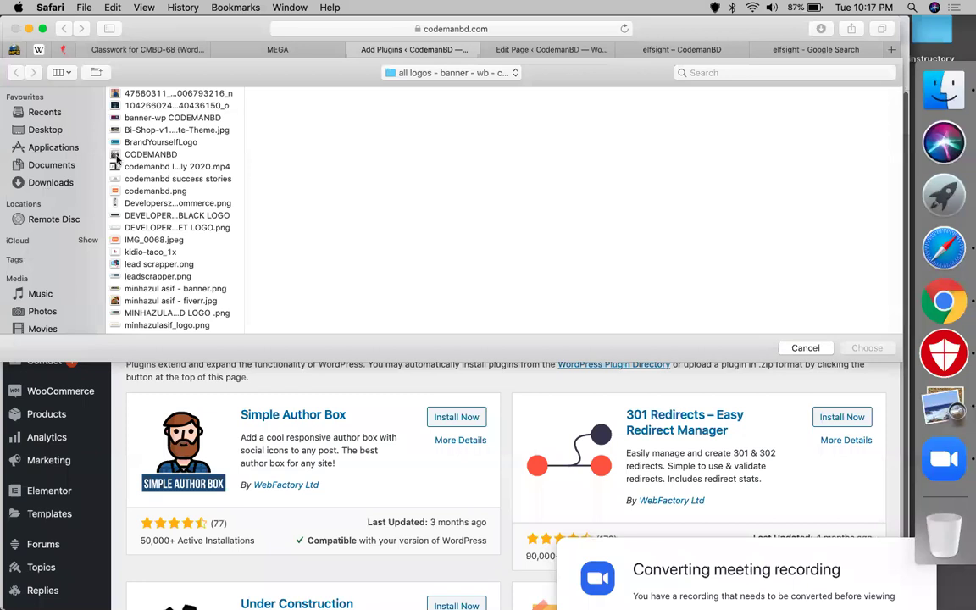
pyautogui.press('alt+super+l')
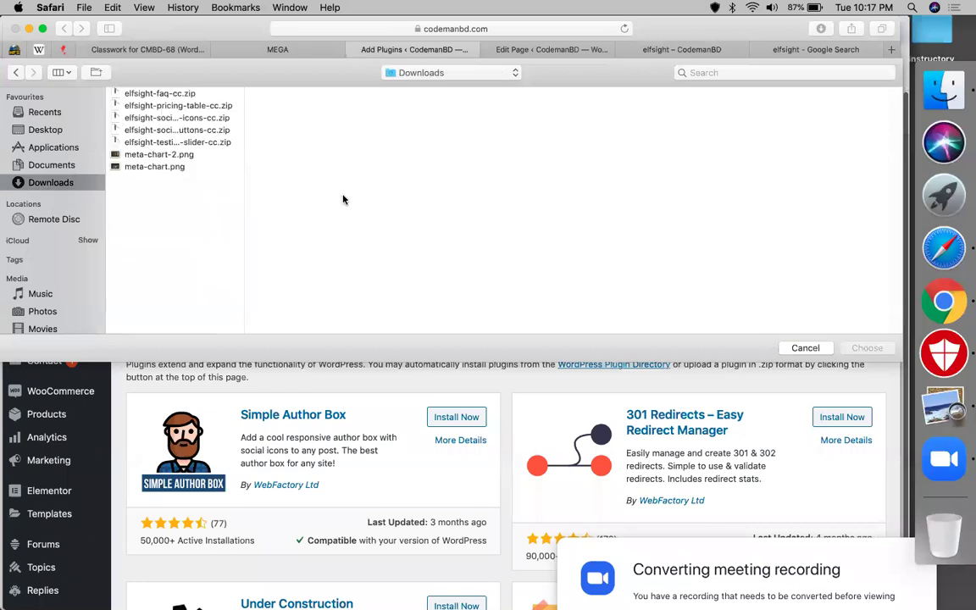
pyautogui.click(178, 105)
pyautogui.click(865, 348)
pyautogui.click(630, 230)
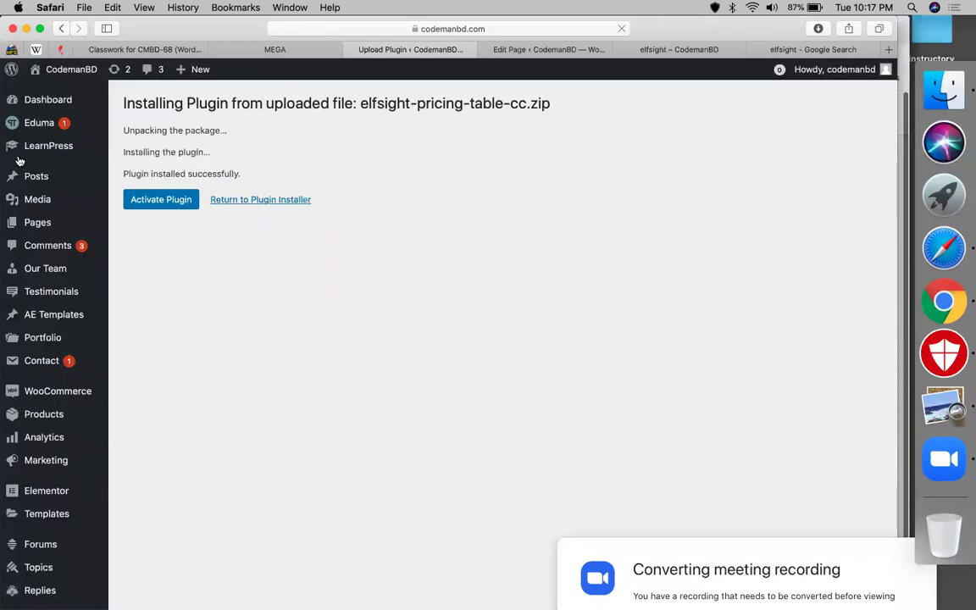
# - Activate the Elfsight Pricing Table plugin and go to its Pricing Table admin page
pyautogui.click(135, 205)
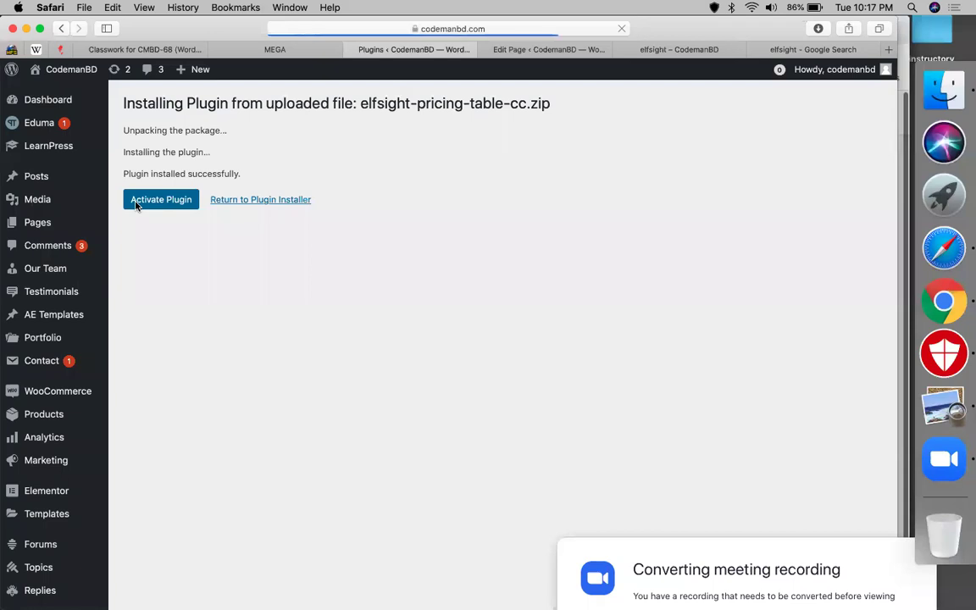
pyautogui.scroll(-5, 5, 513)
pyautogui.scroll(-3, 6, 512)
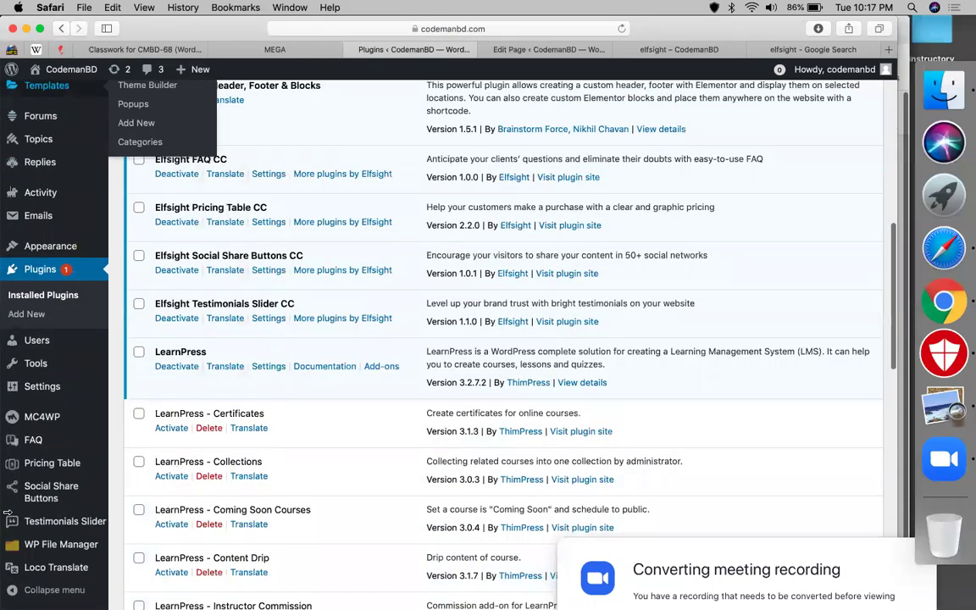
pyautogui.click(56, 469)
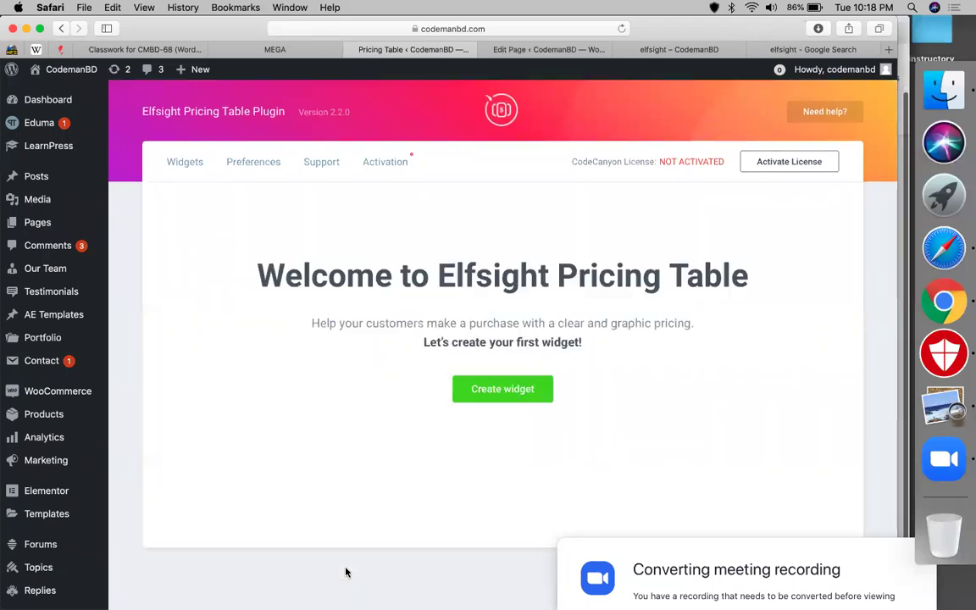
# - Create a widget named 'pricing', preview the Grid layout, then keep Columns
pyautogui.click(532, 389)
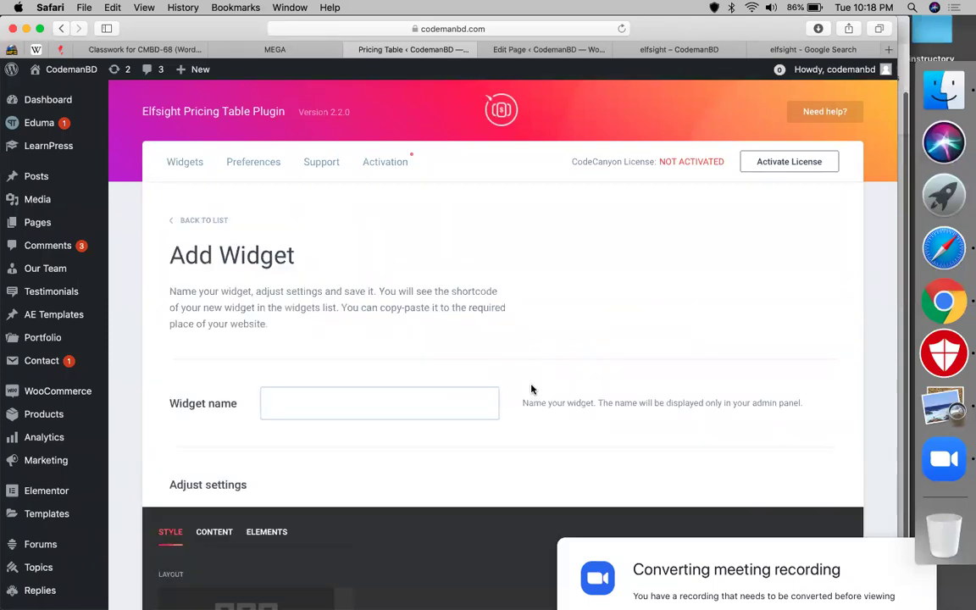
pyautogui.click(425, 400)
pyautogui.write('pricing')
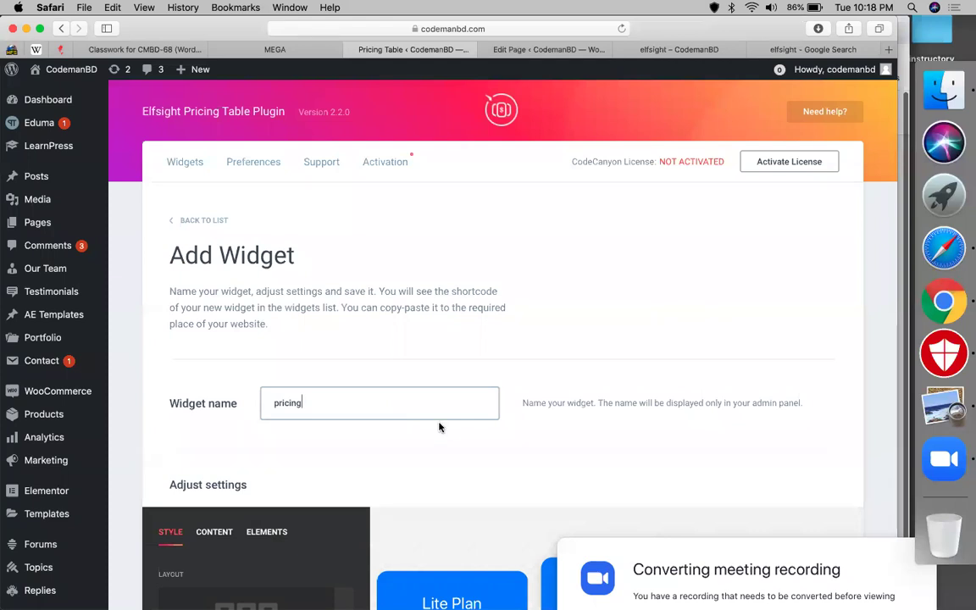
pyautogui.scroll(-5, 440, 424)
pyautogui.scroll(-1, 439, 426)
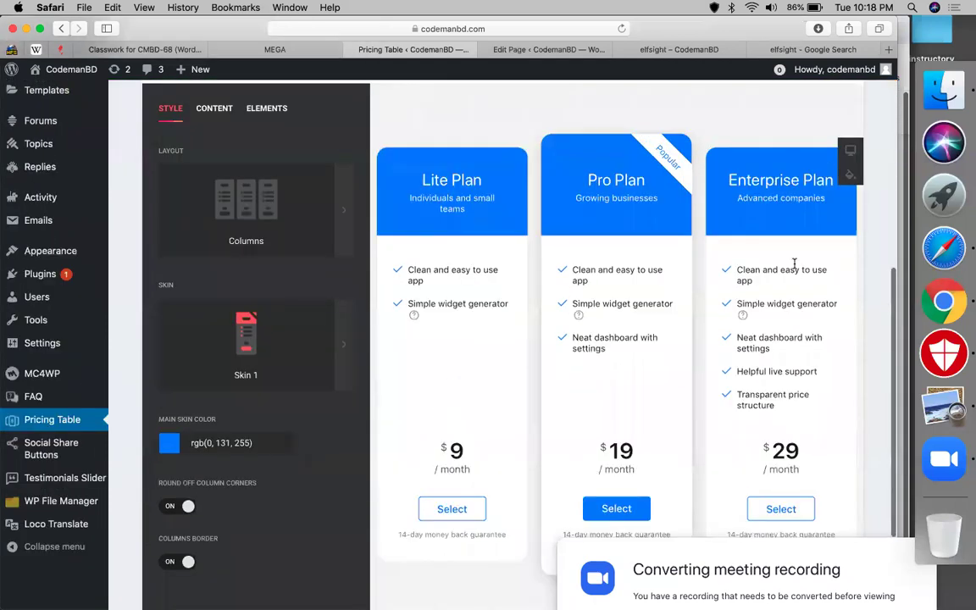
pyautogui.click(169, 200)
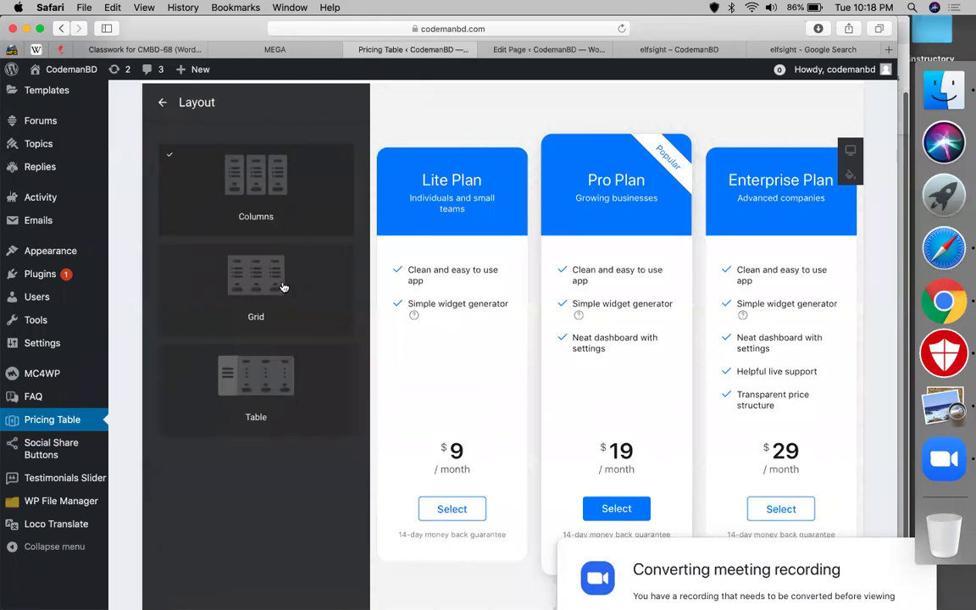
pyautogui.click(284, 288)
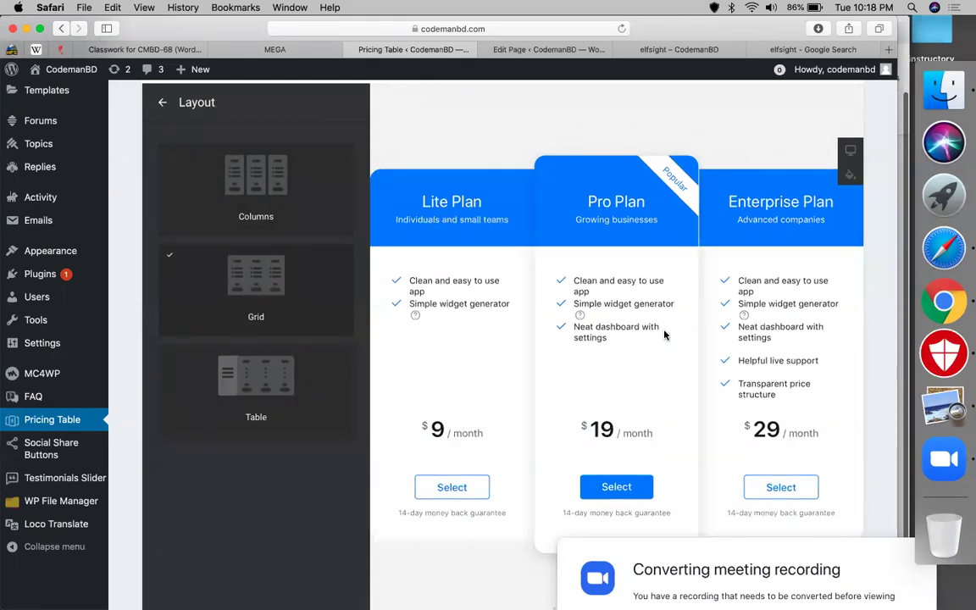
pyautogui.click(294, 388)
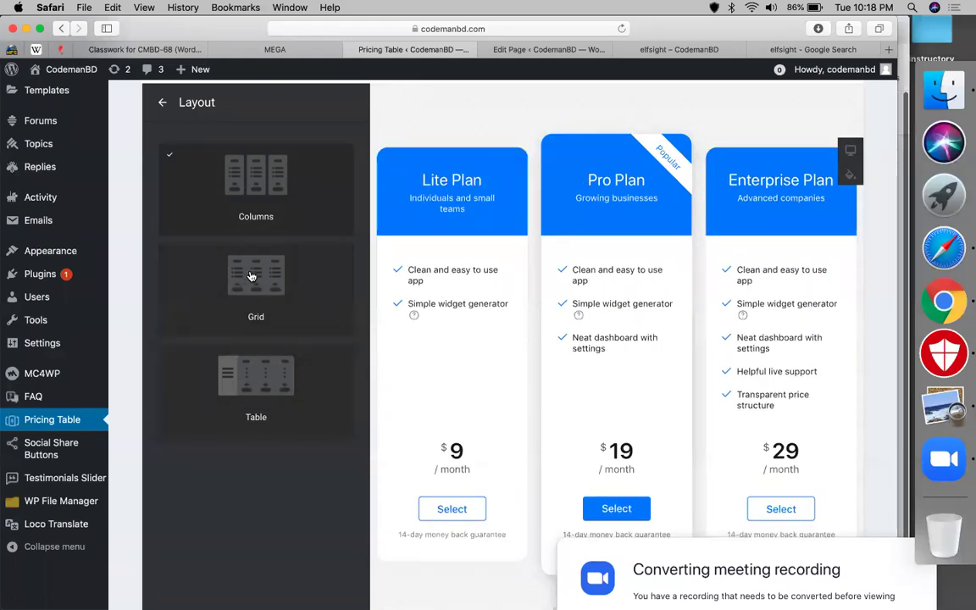
# - Preview Skins 2, 3 and 4 on the plans, then return to Skin 1
pyautogui.scroll(1, 220, 180)
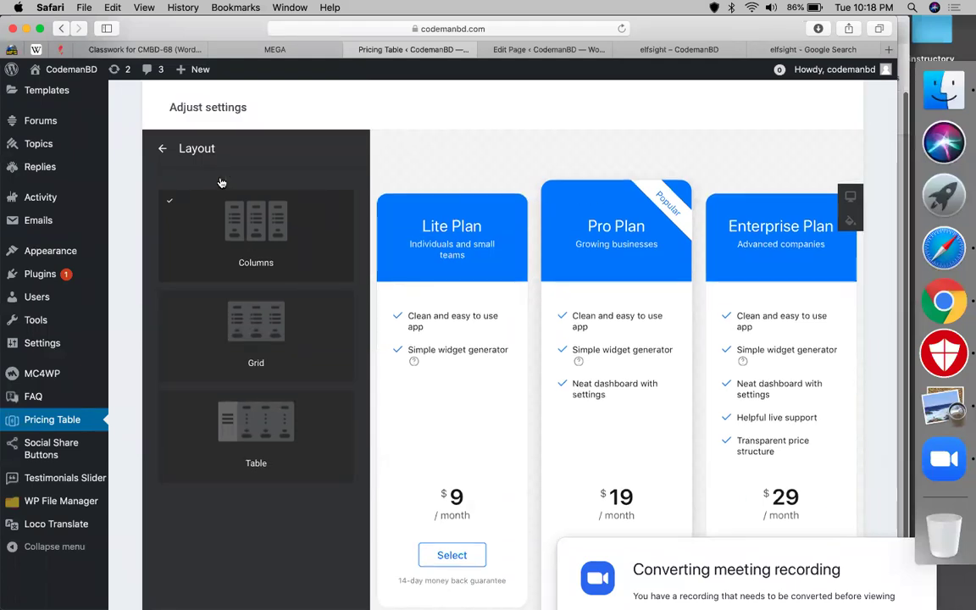
pyautogui.scroll(1, 220, 183)
pyautogui.click(163, 163)
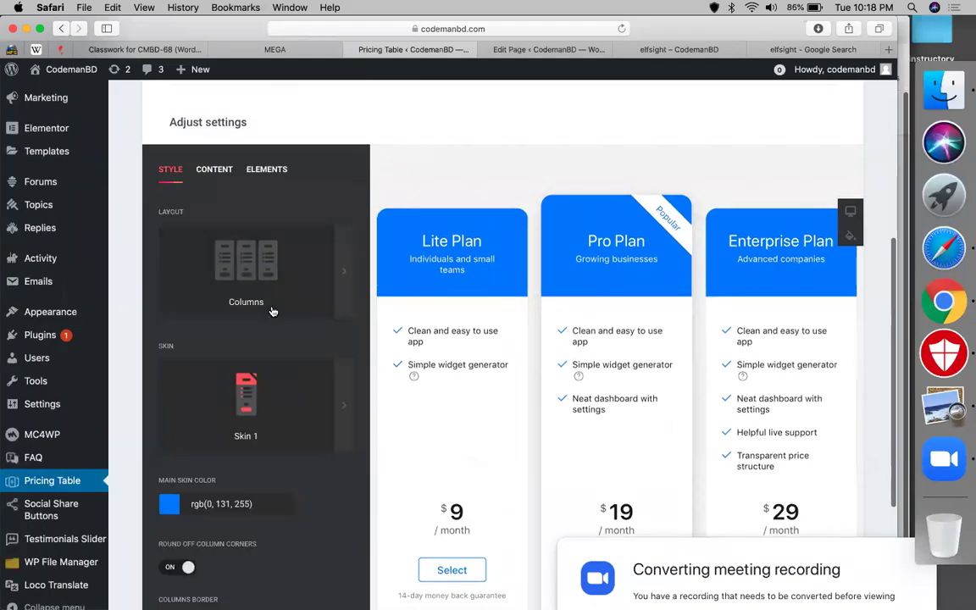
pyautogui.click(259, 378)
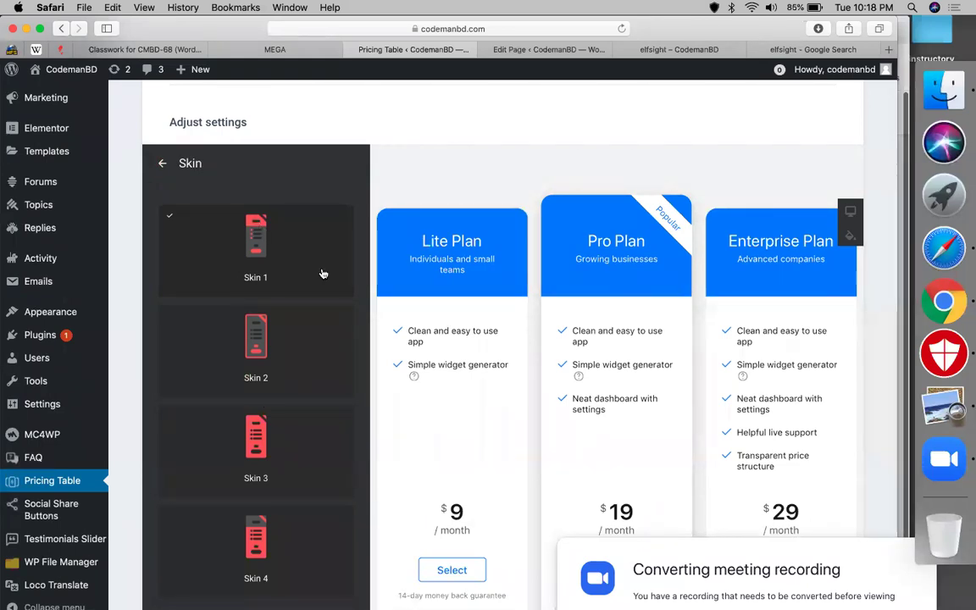
pyautogui.click(257, 339)
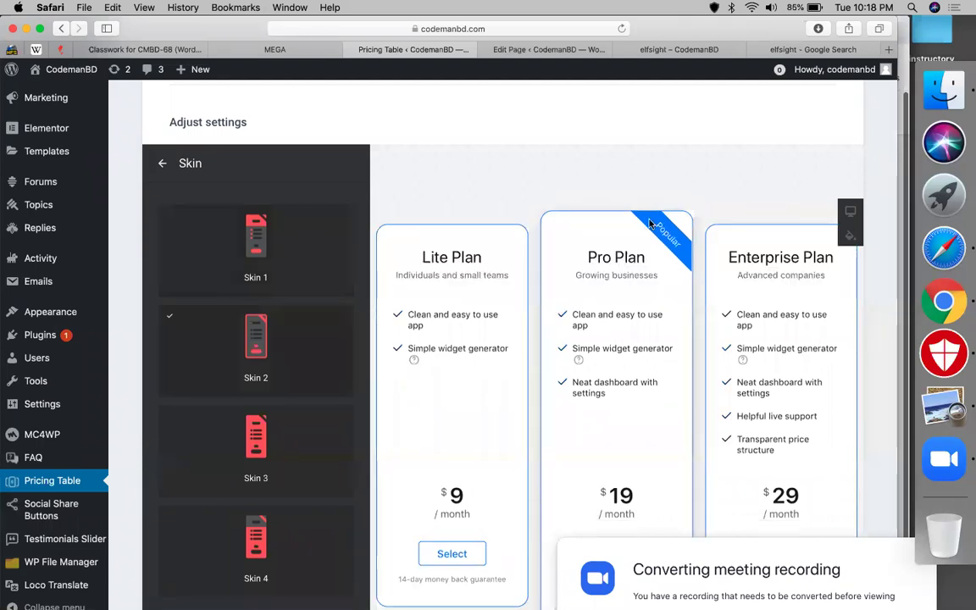
pyautogui.click(255, 482)
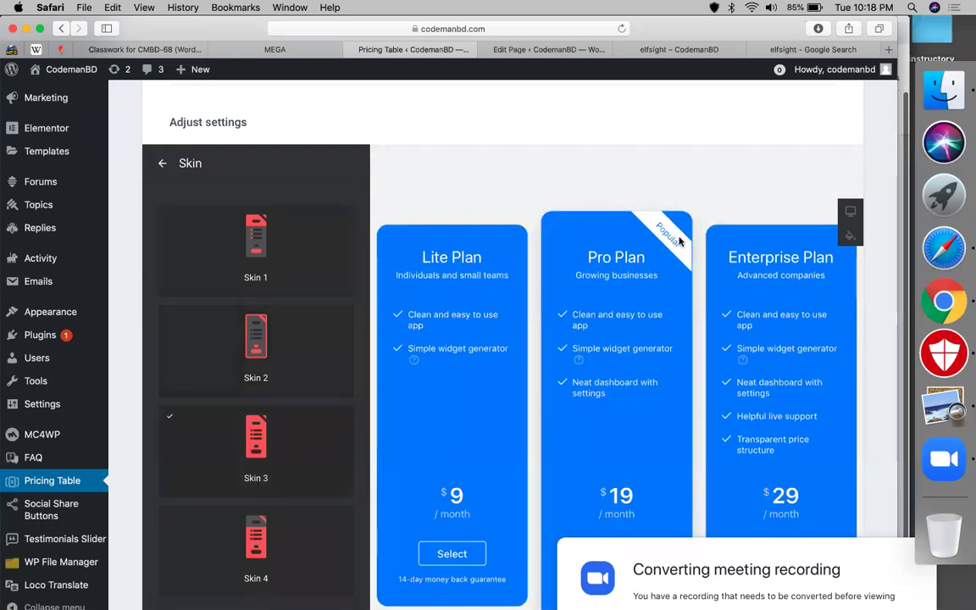
pyautogui.click(229, 531)
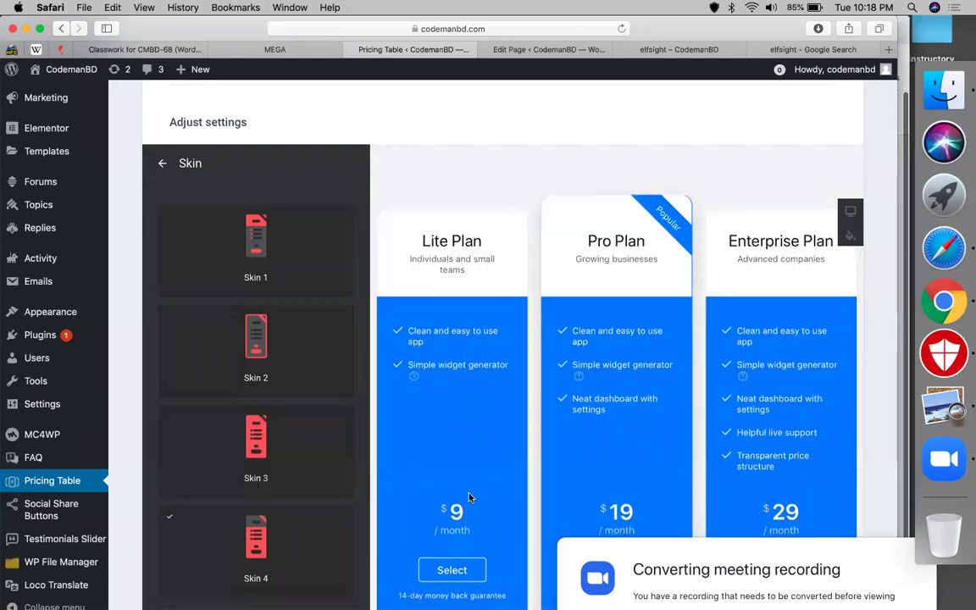
pyautogui.click(239, 258)
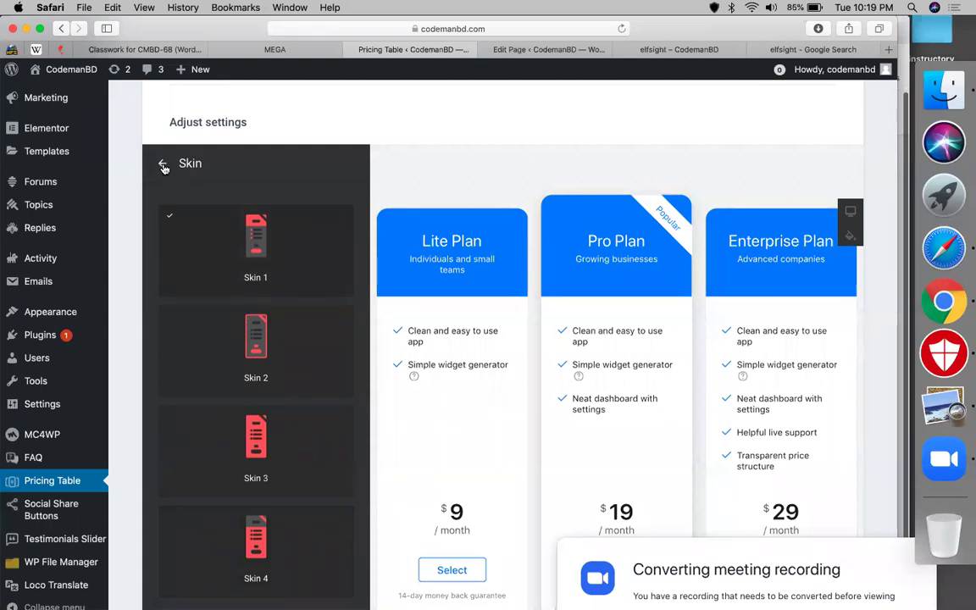
# - Set the main skin colour to rgb(60, 0, 255)
pyautogui.click(163, 166)
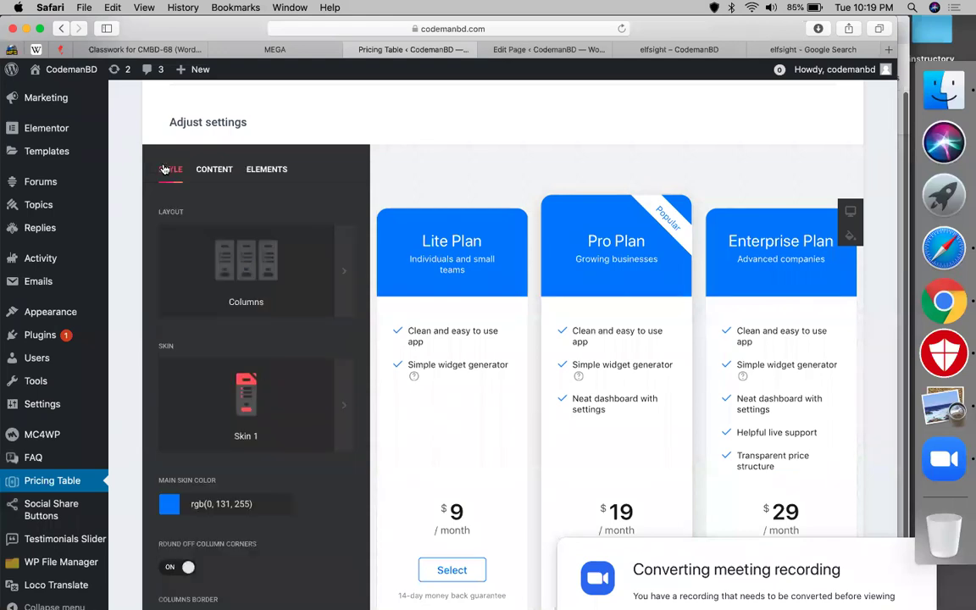
pyautogui.scroll(-1, 338, 466)
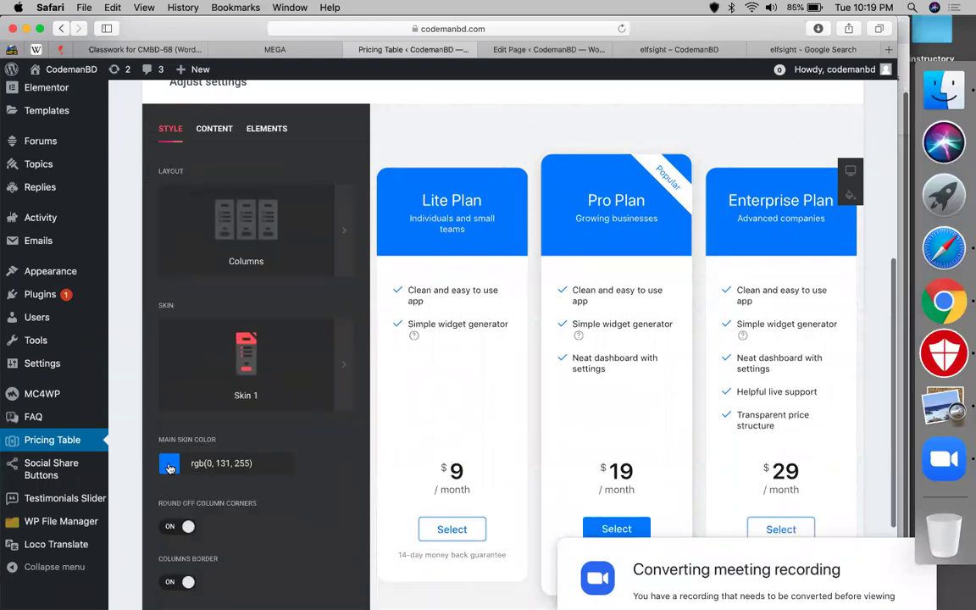
pyautogui.click(169, 469)
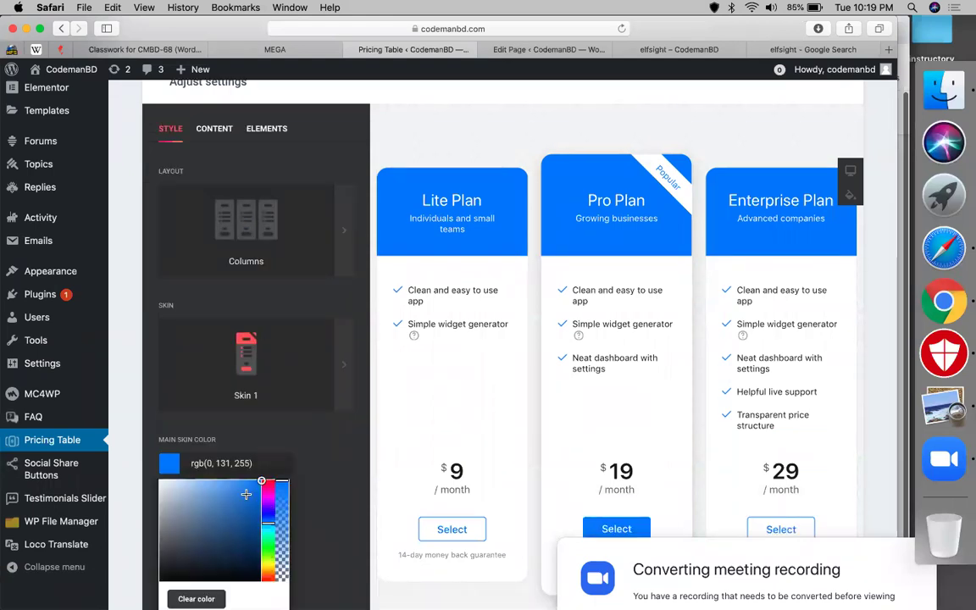
pyautogui.click(268, 509)
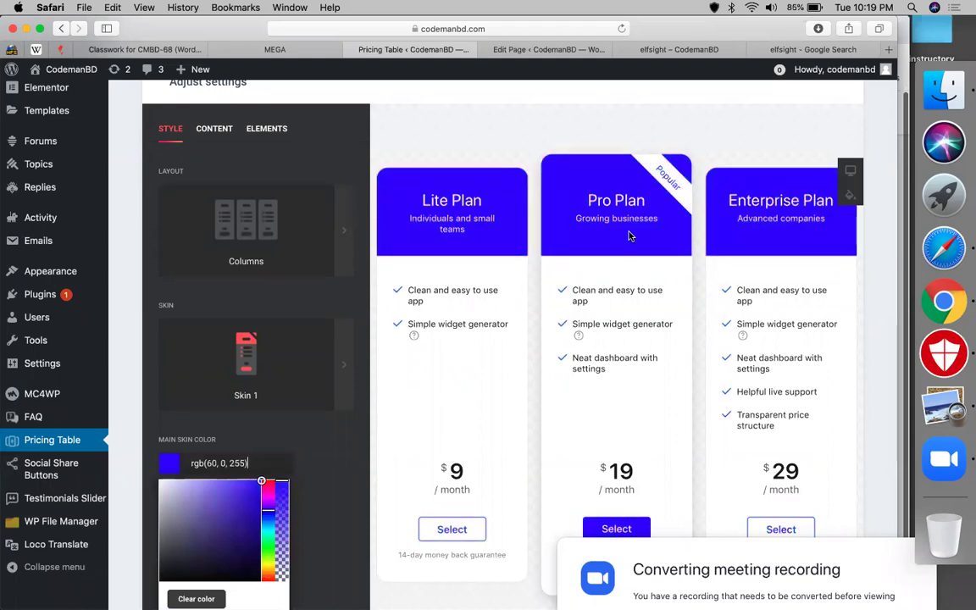
pyautogui.click(318, 484)
# - Toggle the plan cards between square and rounded corners
pyautogui.scroll(-2, 236, 542)
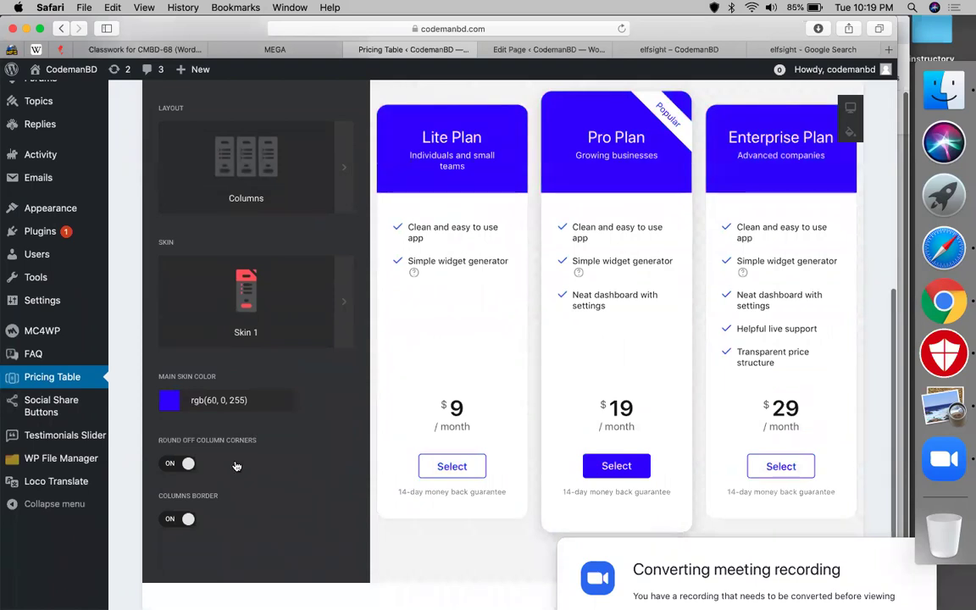
pyautogui.scroll(1, 385, 138)
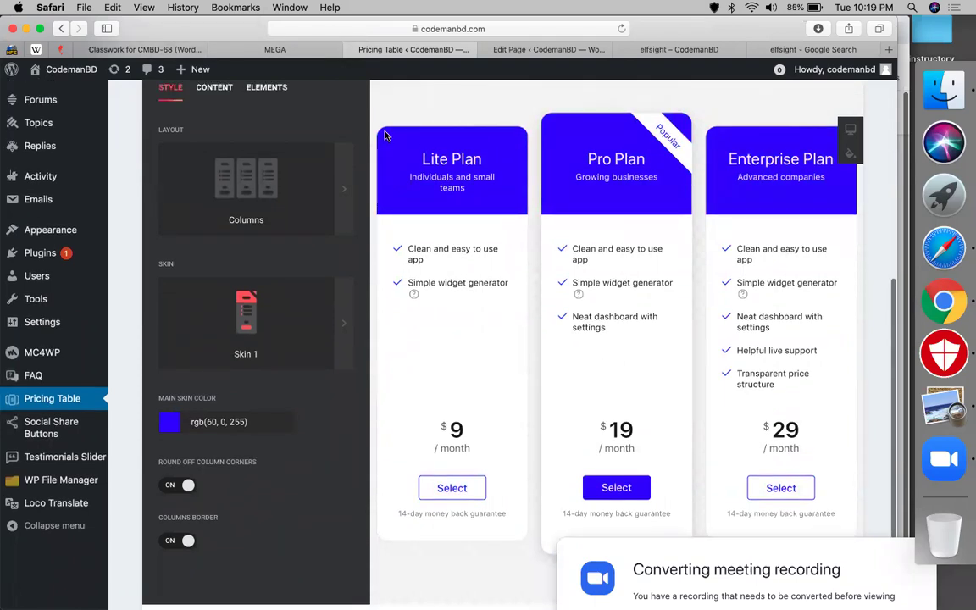
pyautogui.click(171, 487)
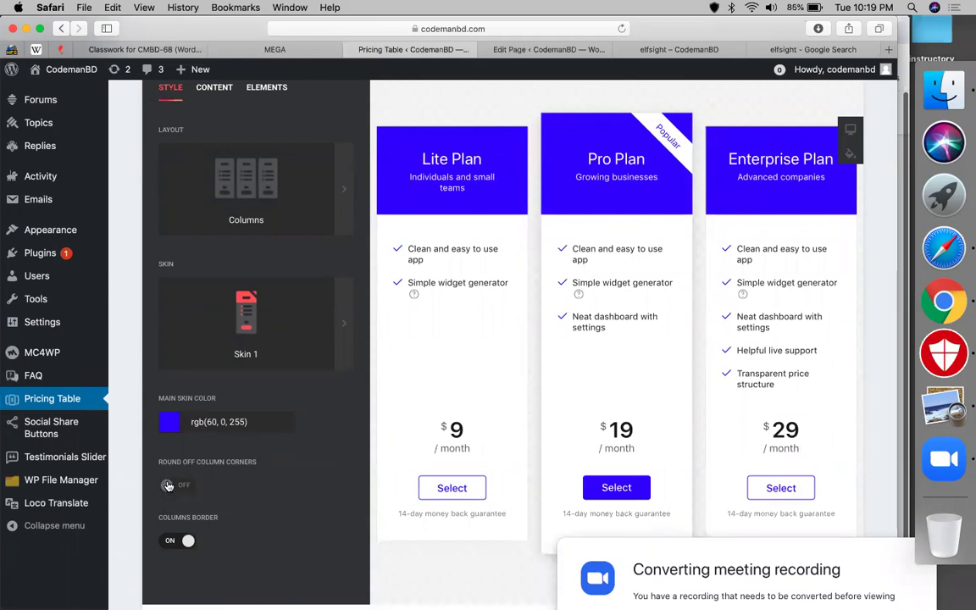
pyautogui.click(168, 486)
pyautogui.scroll(5, 245, 485)
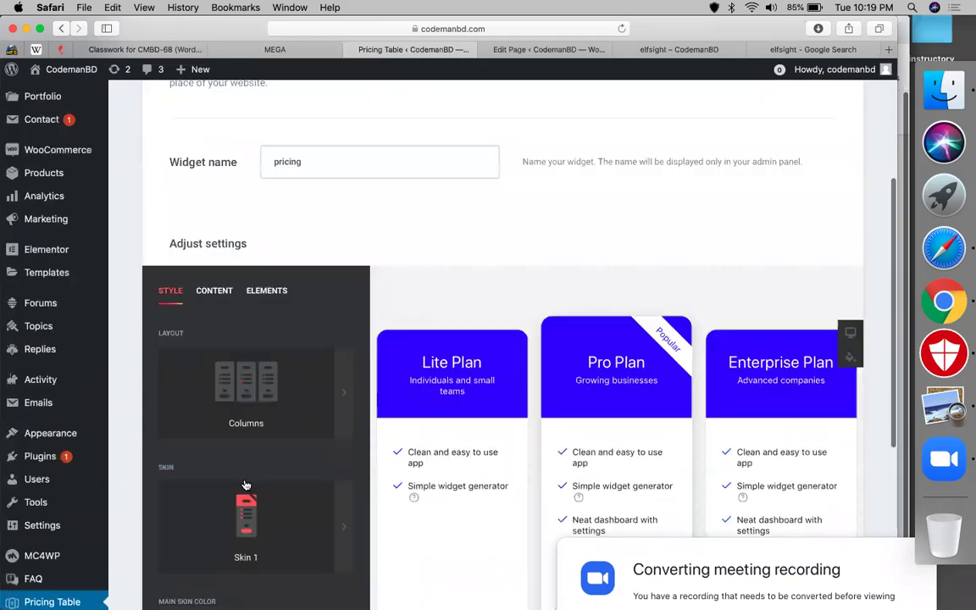
# - Rename the Lite Plan to 'personal website' with caption 'any individual website'
pyautogui.click(213, 292)
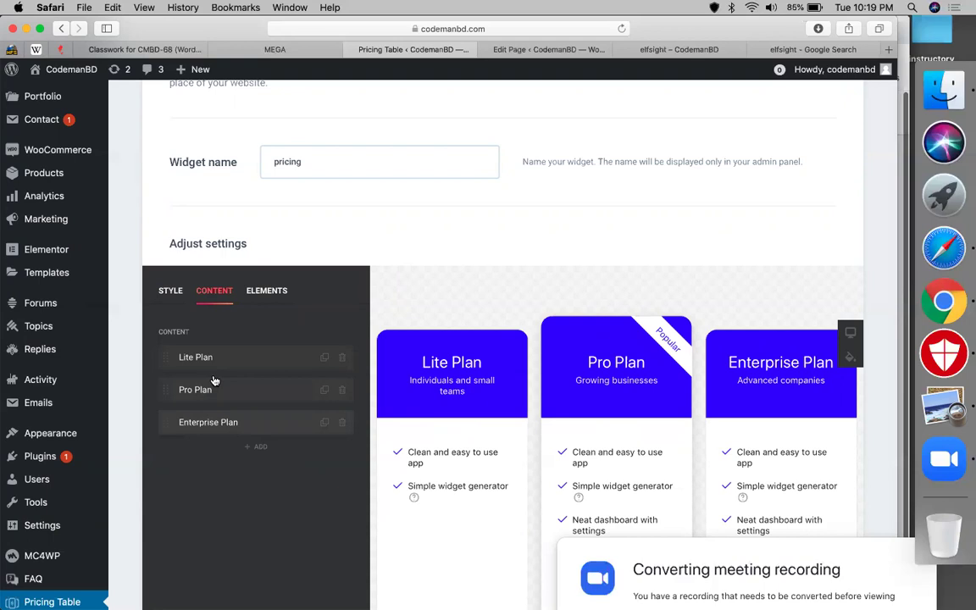
pyautogui.click(243, 356)
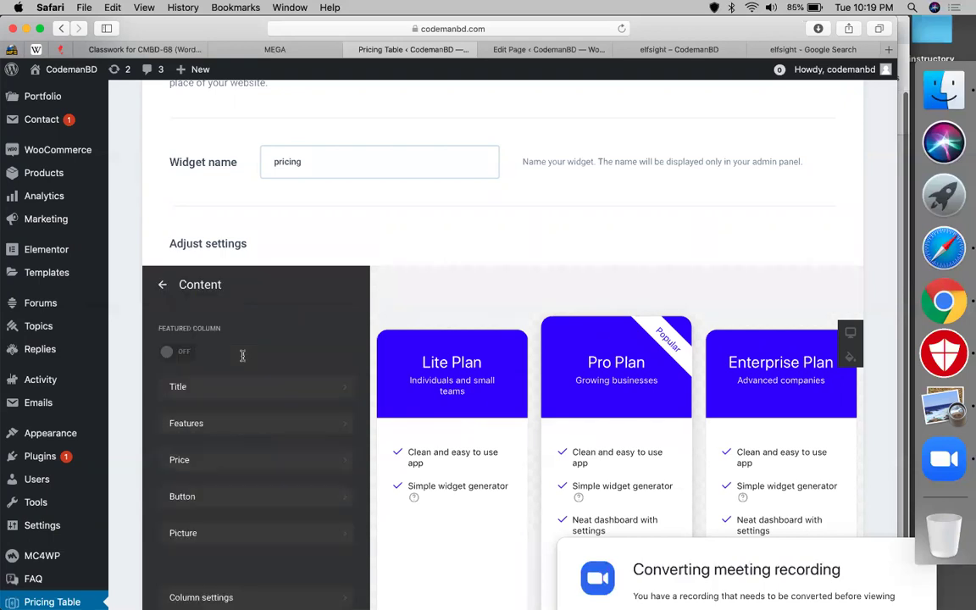
pyautogui.click(242, 386)
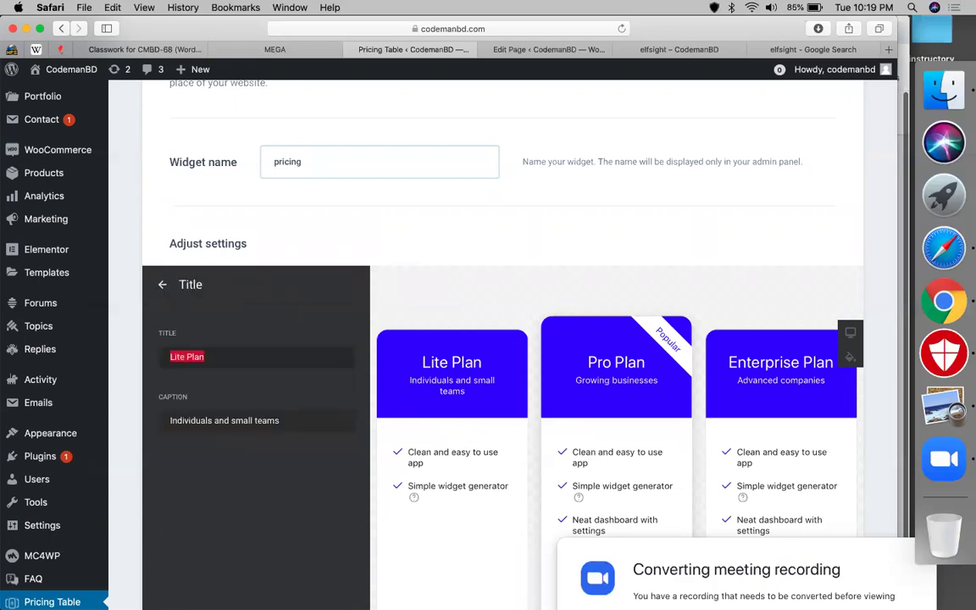
pyautogui.write('personal w')
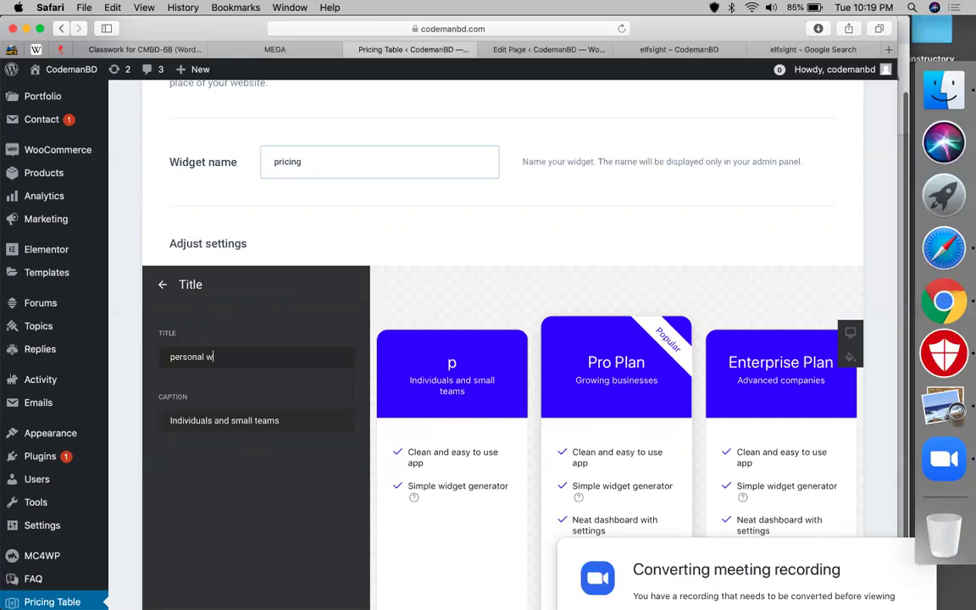
pyautogui.write('ebsie')
pyautogui.press('BackSpace')
pyautogui.write('te')
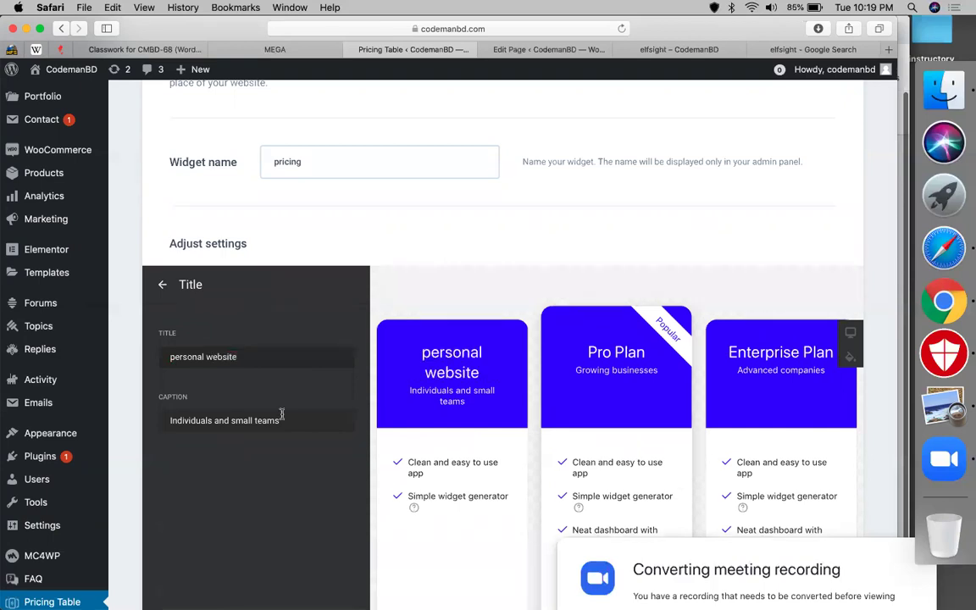
pyautogui.click(276, 422)
pyautogui.press('super+a')
pyautogui.write('an')
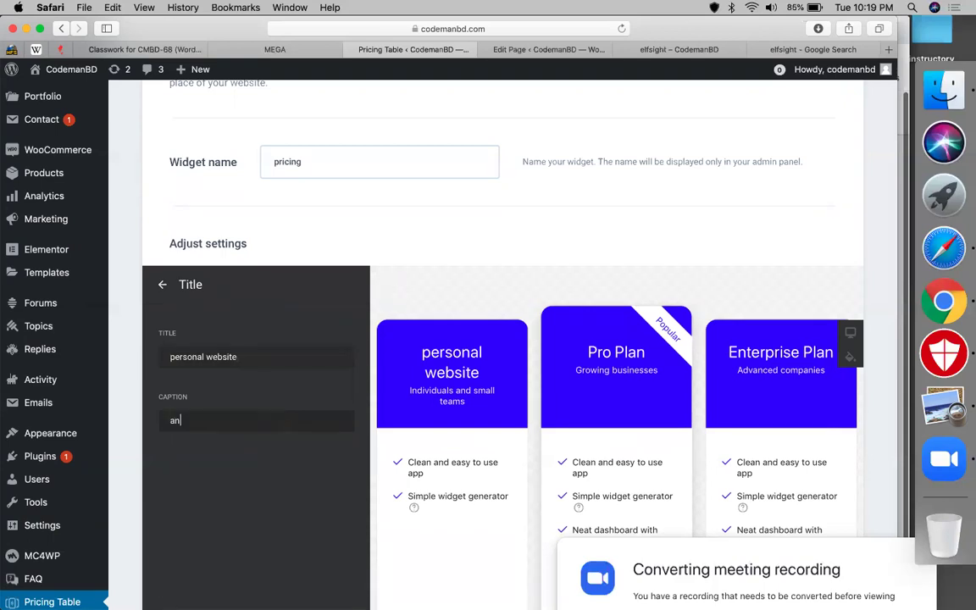
pyautogui.write('y indiv')
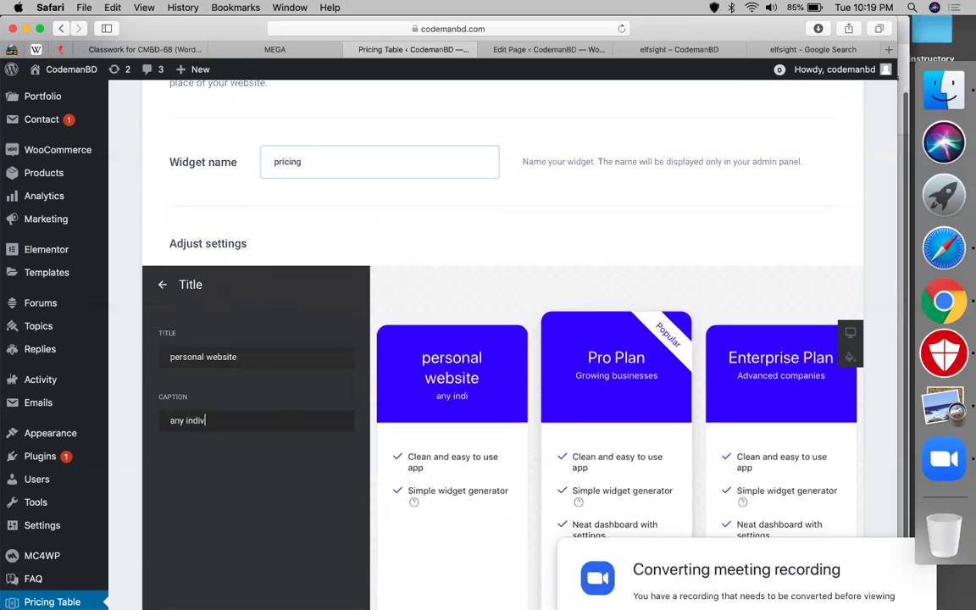
pyautogui.write('idual website')
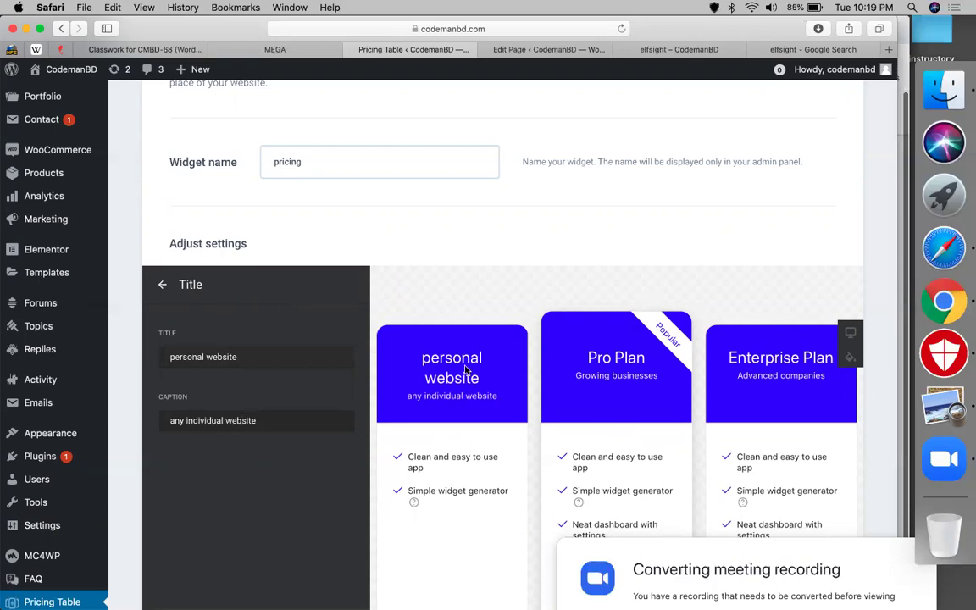
pyautogui.click(164, 283)
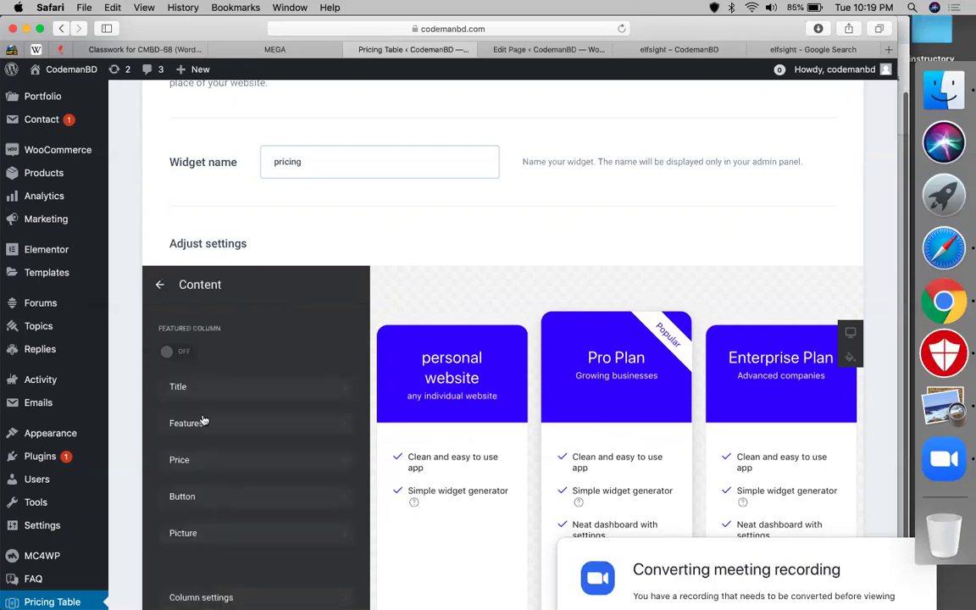
# - Replace the first two plan features with 'personal portfolio' and 'own information'
pyautogui.scroll(-2, 414, 421)
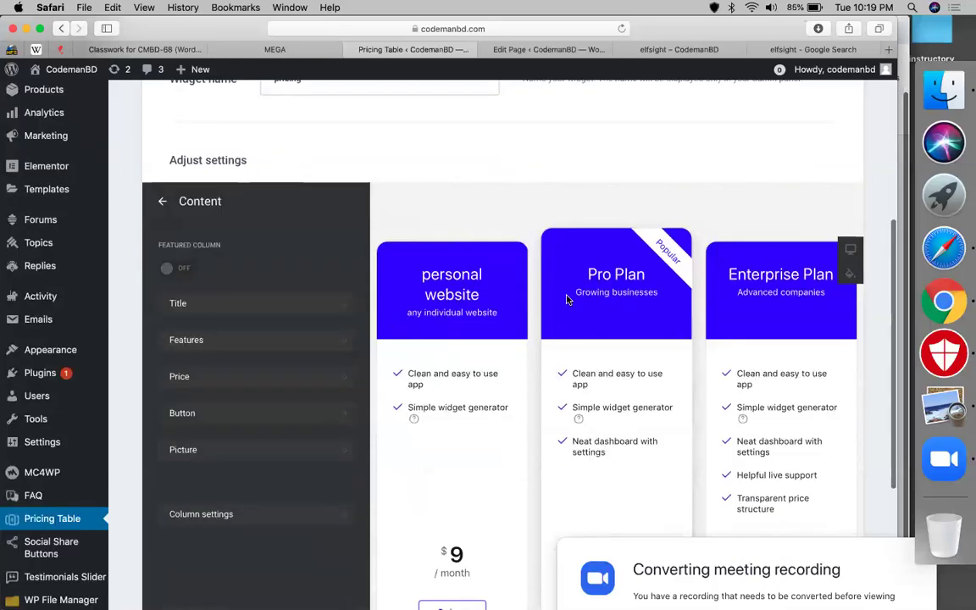
pyautogui.tripleClick(431, 377)
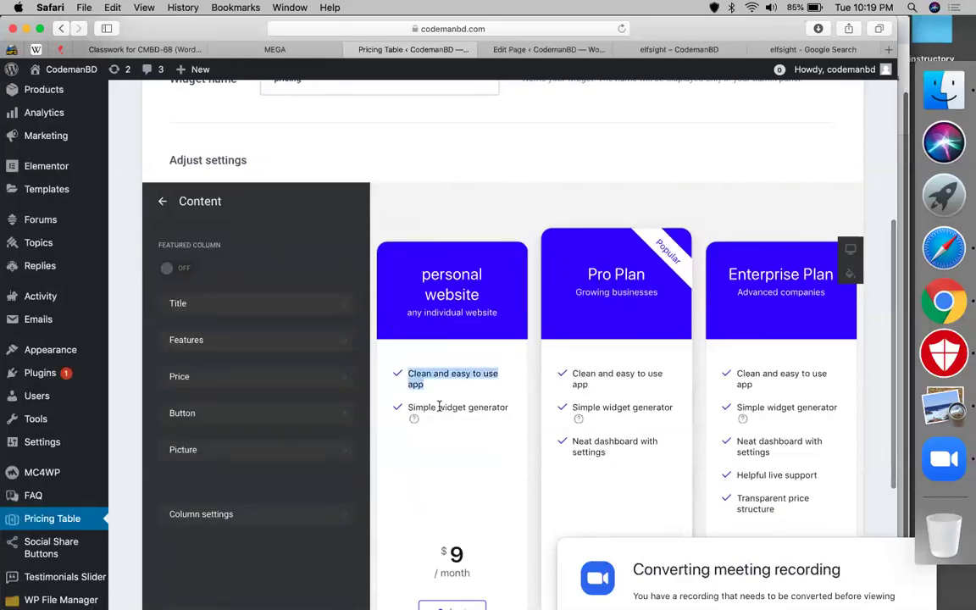
pyautogui.tripleClick(398, 405)
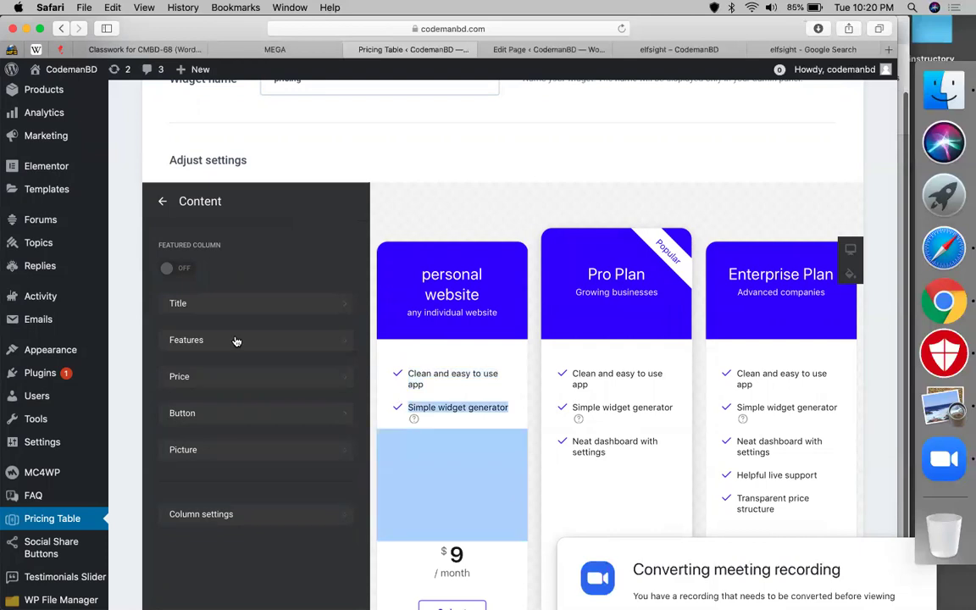
pyautogui.click(236, 341)
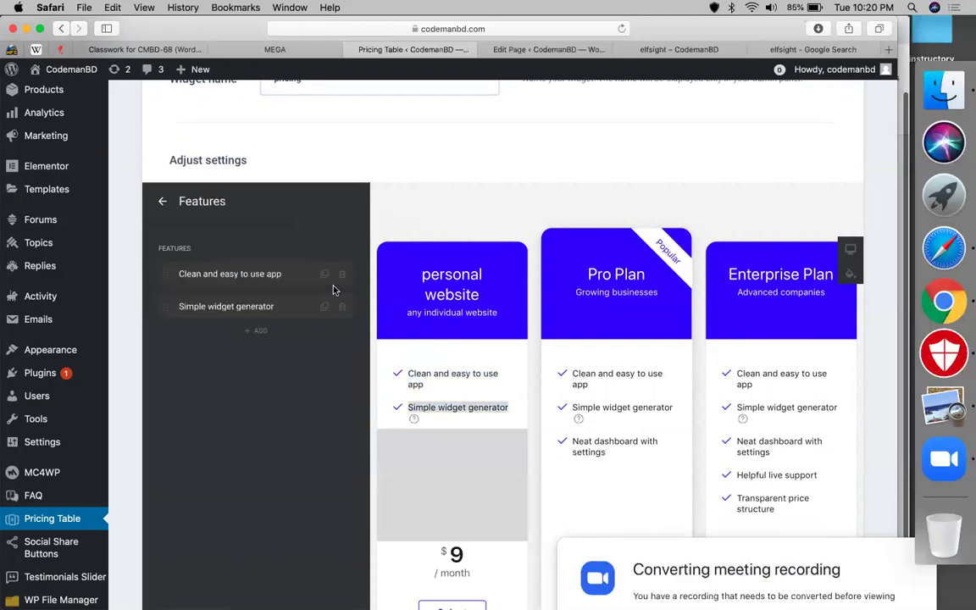
pyautogui.click(280, 273)
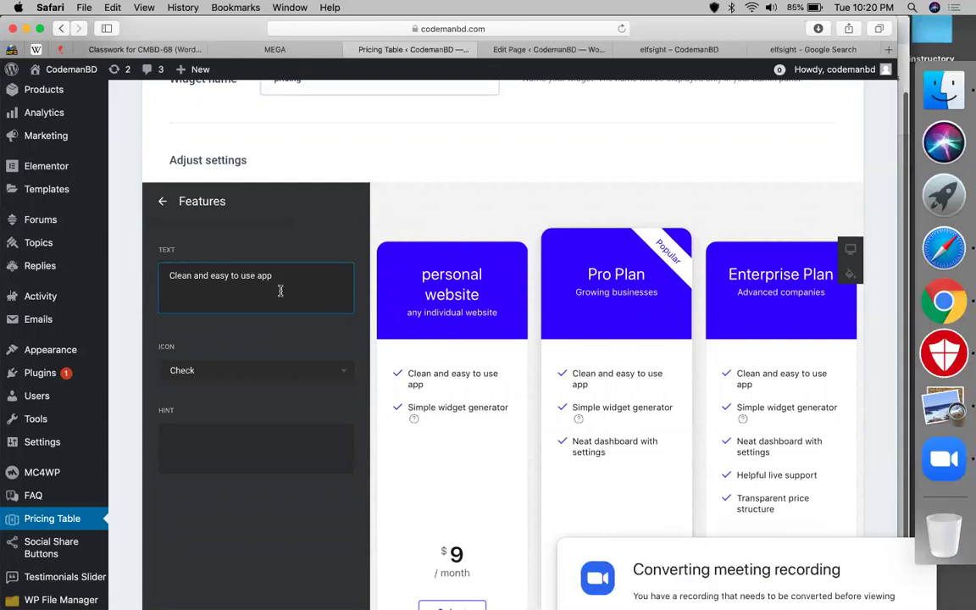
pyautogui.press('super+a')
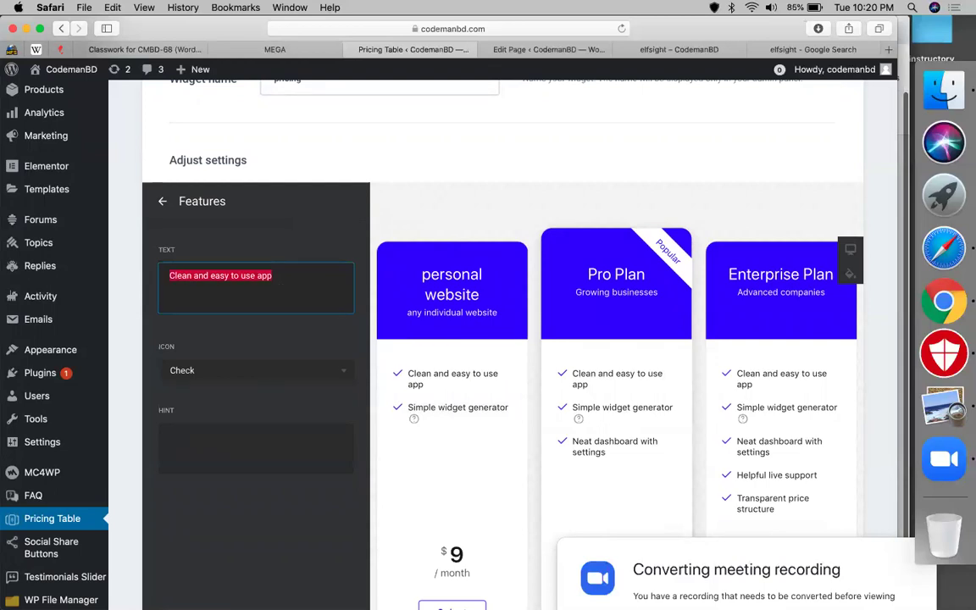
pyautogui.write('personal portfolio')
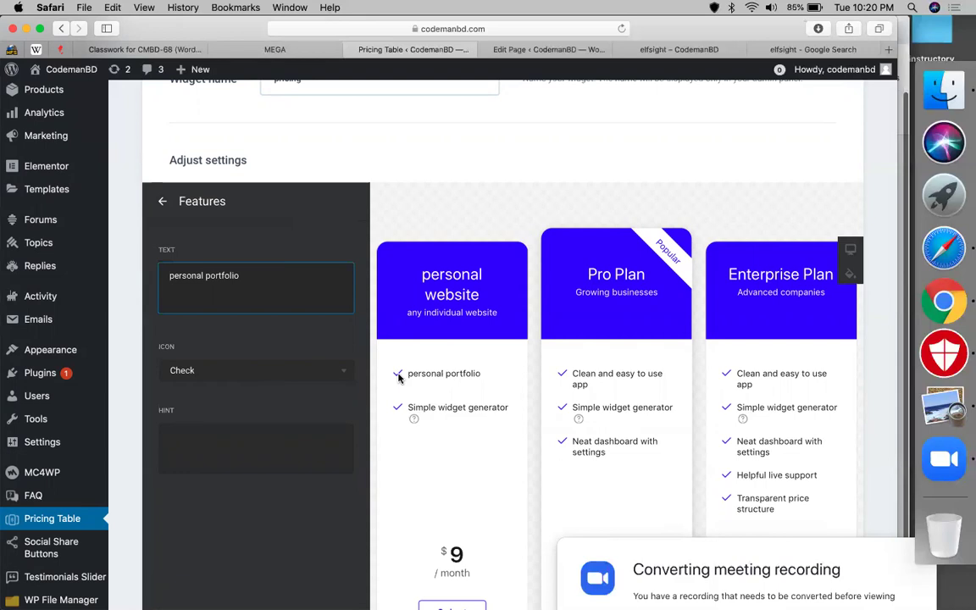
pyautogui.click(163, 203)
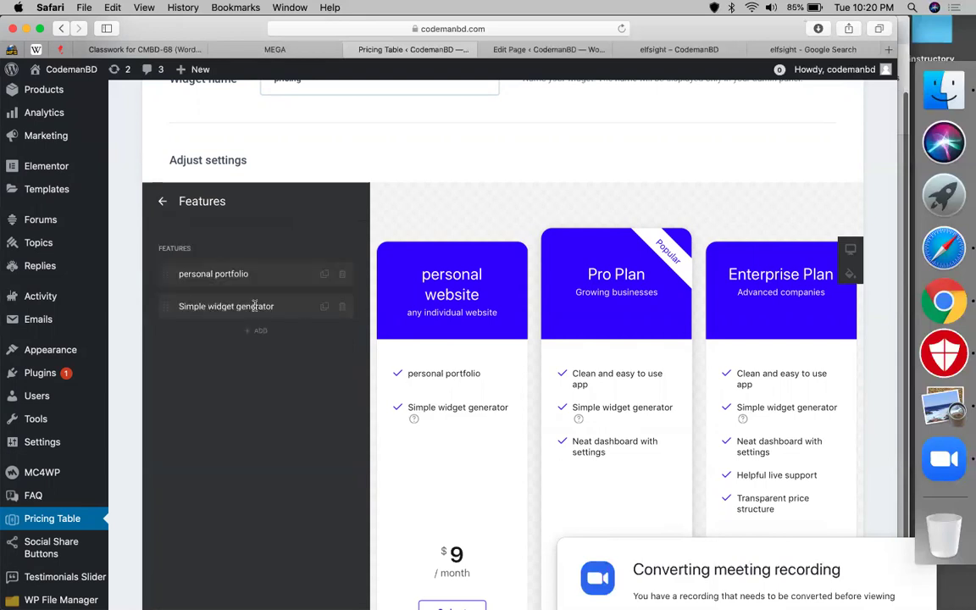
pyautogui.click(255, 306)
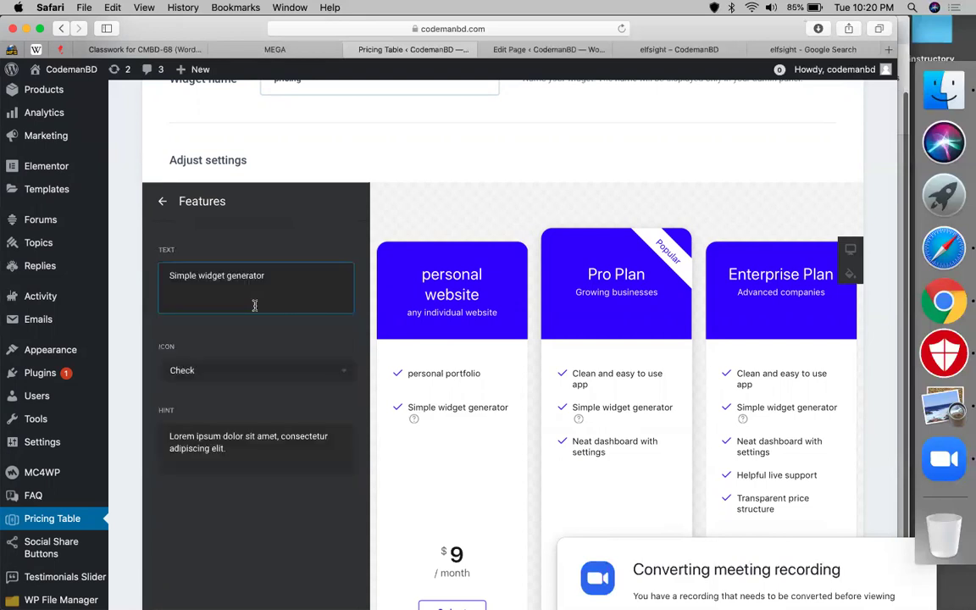
pyautogui.press('super+a')
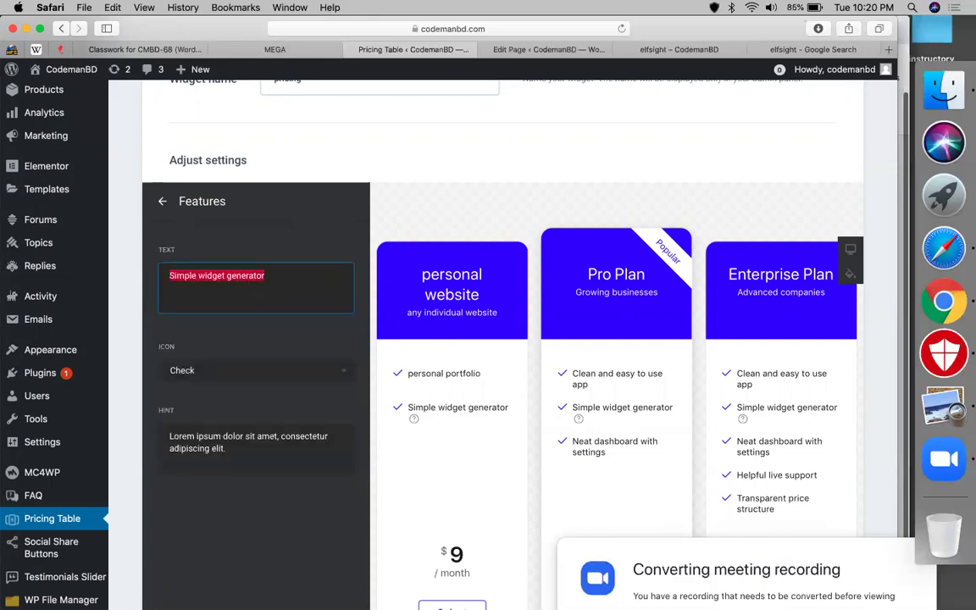
pyautogui.write('own i')
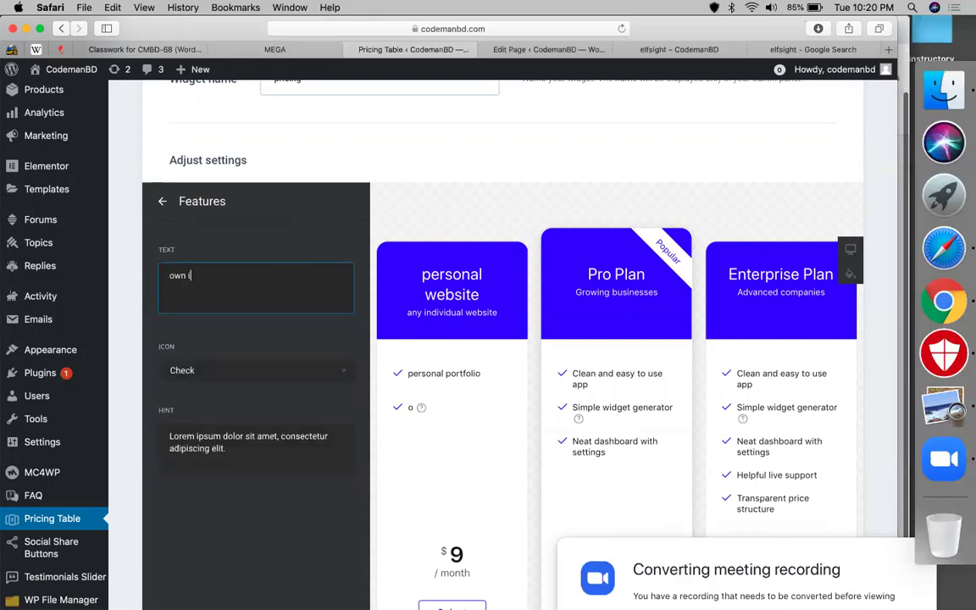
pyautogui.write('nformation')
pyautogui.click(162, 203)
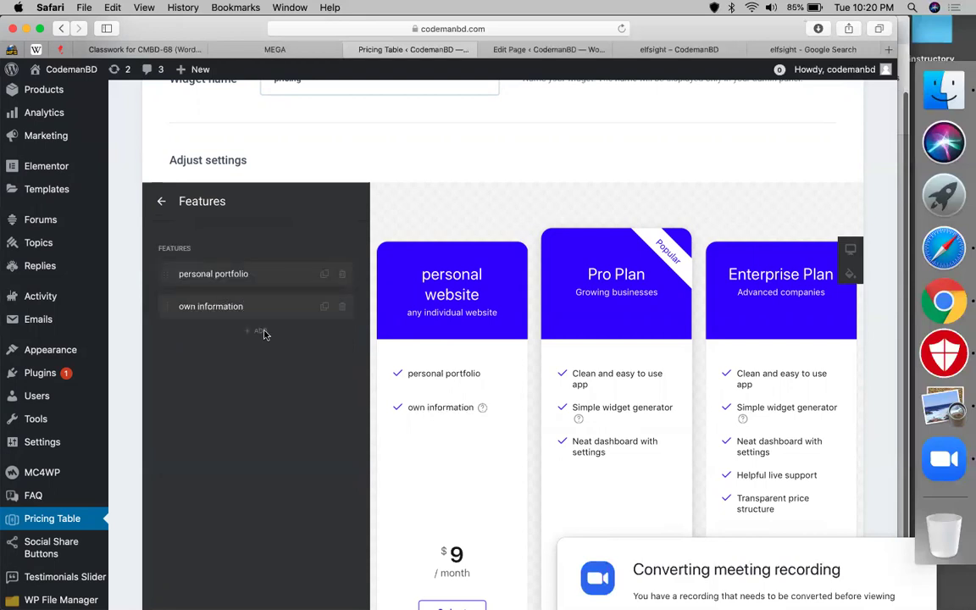
# - Add 'educational information' and 'ecommerce functionality' as the third and fourth features
pyautogui.click(261, 333)
pyautogui.doubleClick(173, 273)
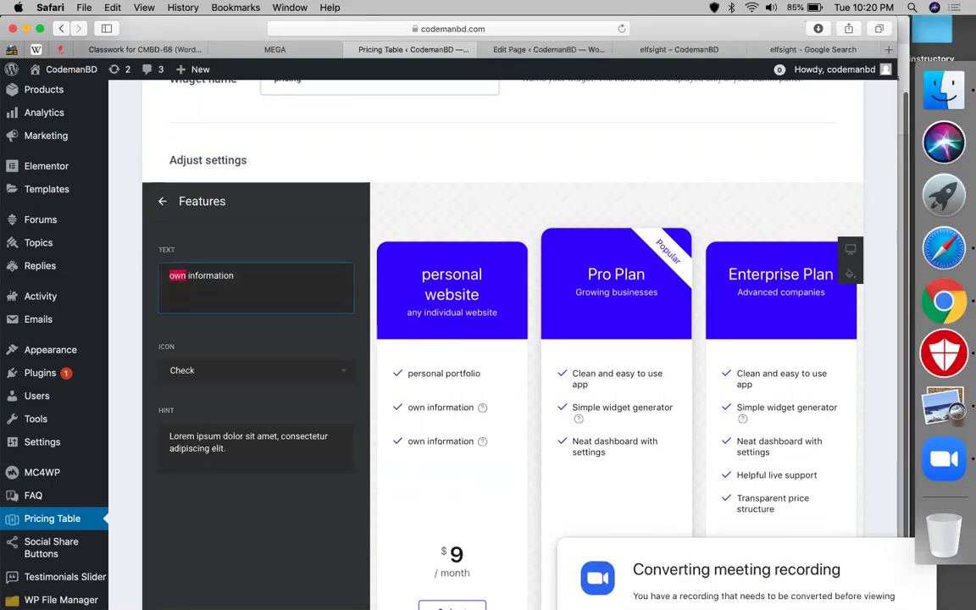
pyautogui.write('educatio')
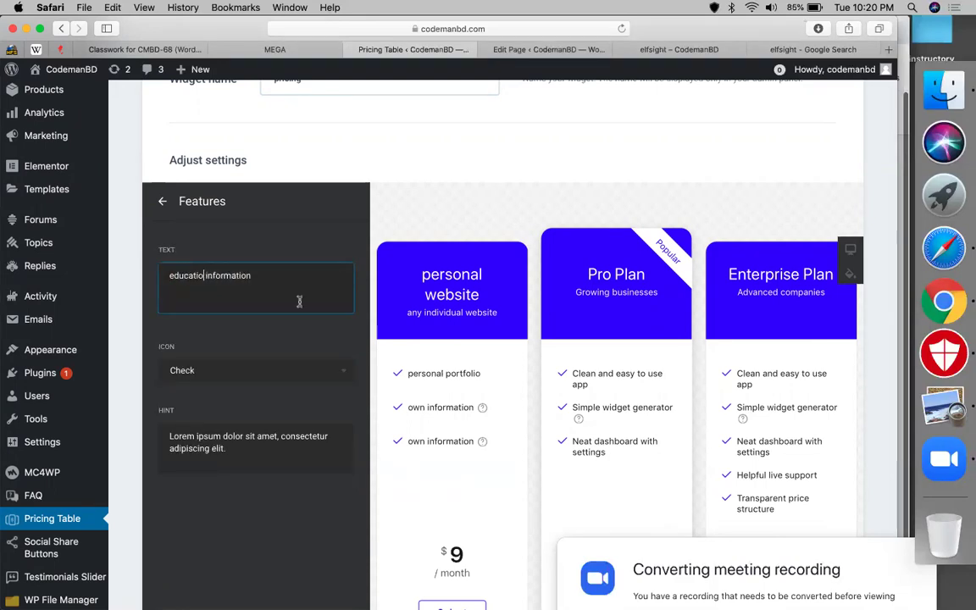
pyautogui.write('nal')
pyautogui.press('Escape')
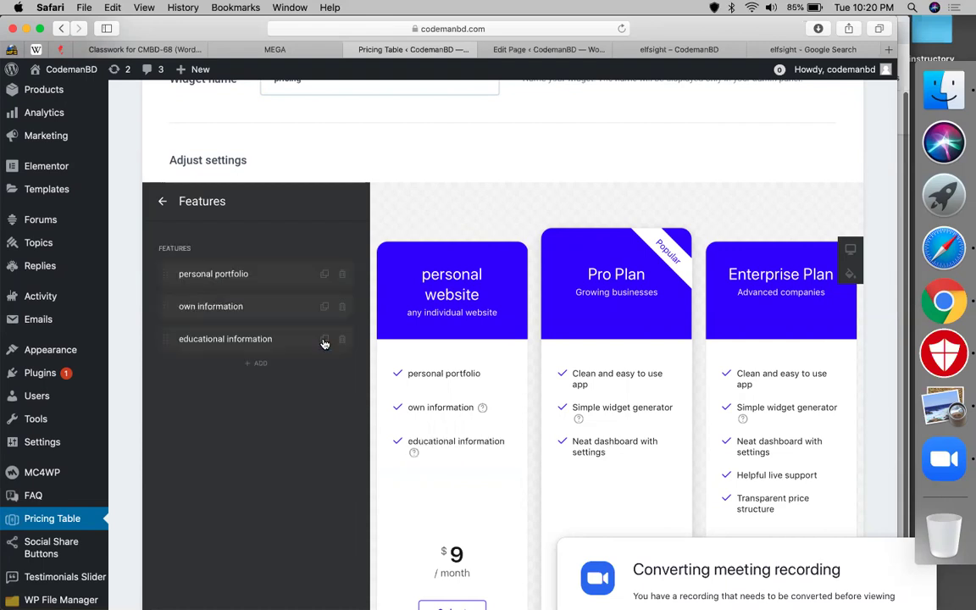
pyautogui.click(324, 339)
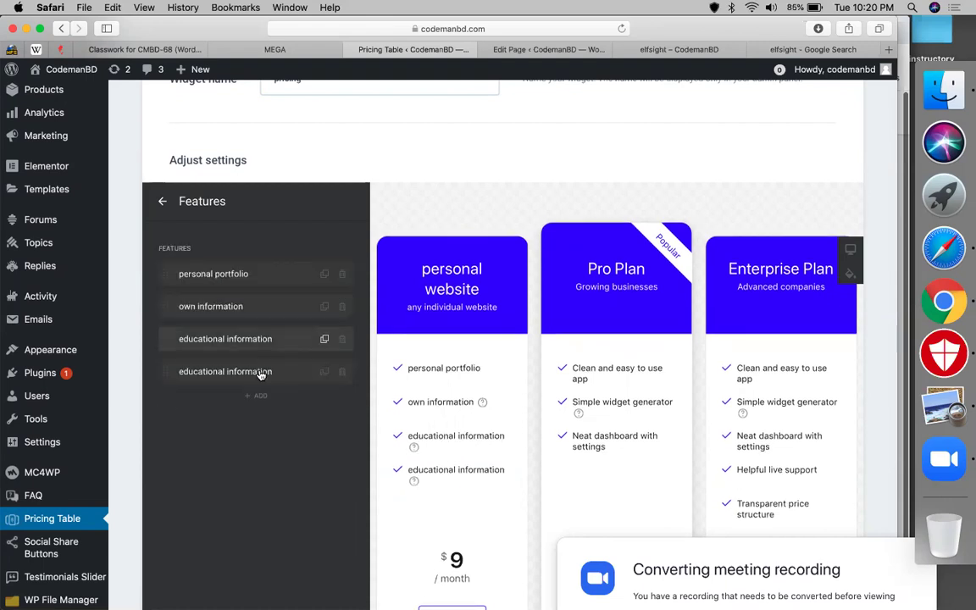
pyautogui.click(260, 373)
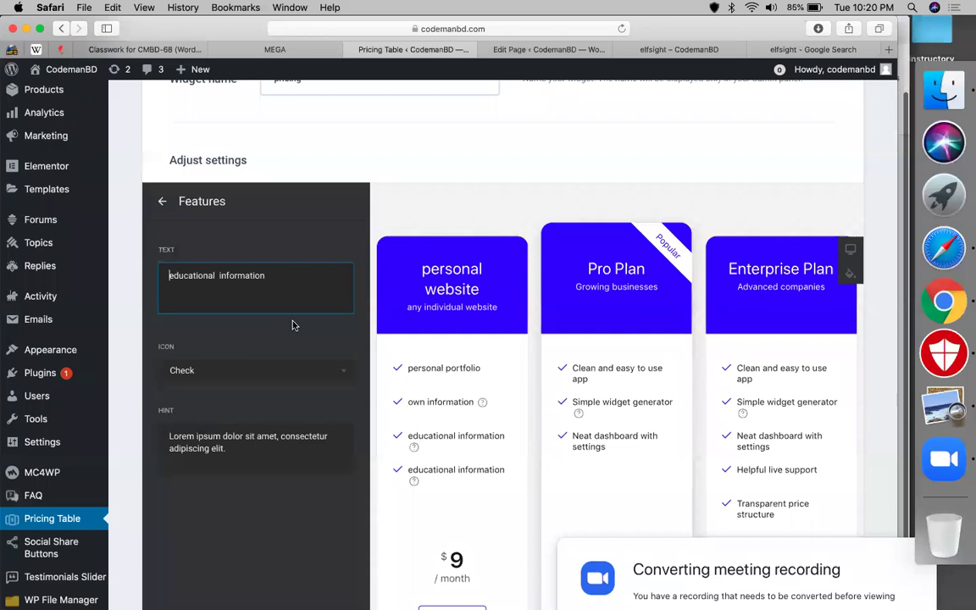
pyautogui.press('super+a')
pyautogui.write('ecommerce ')
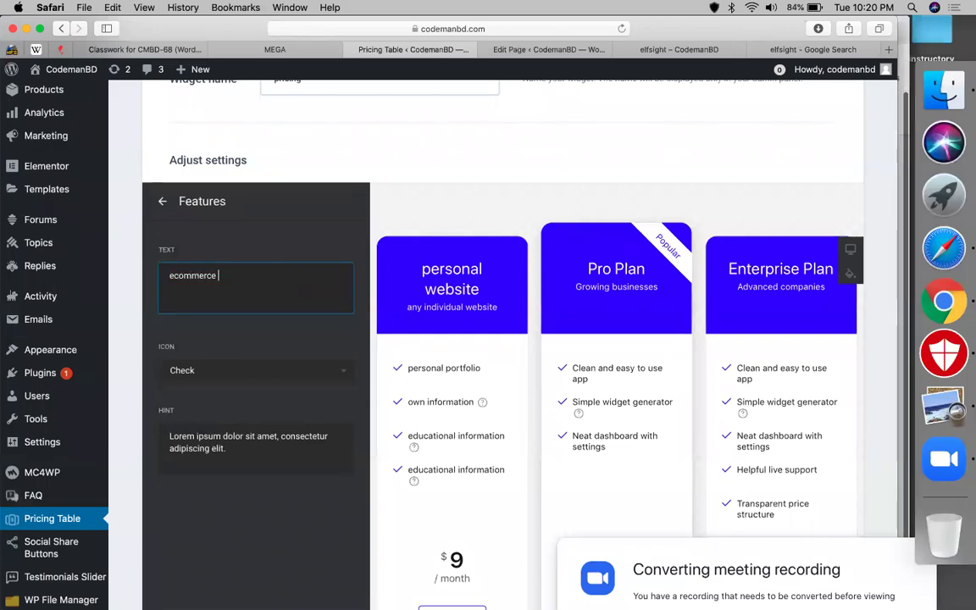
pyautogui.write('functionality')
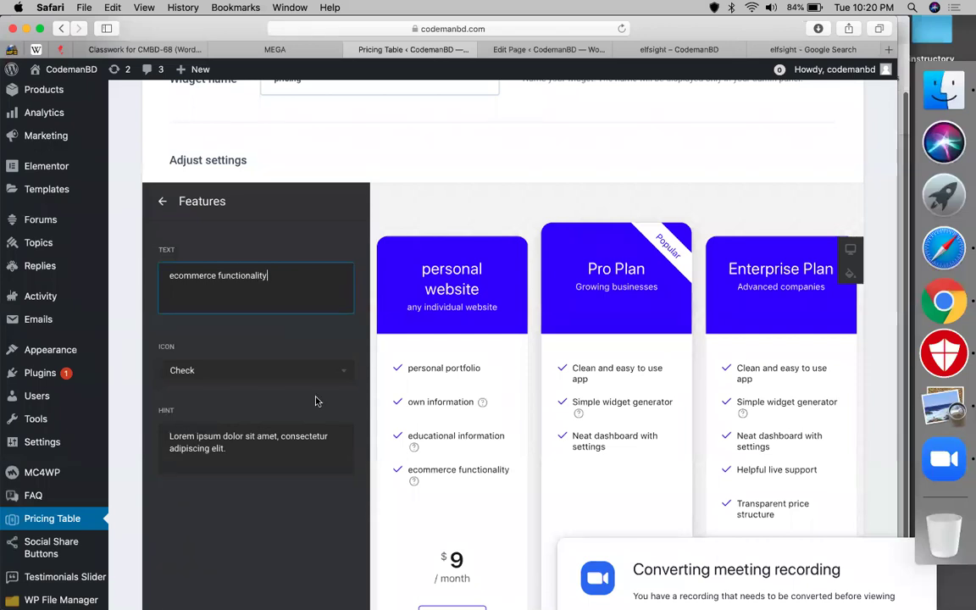
pyautogui.click(305, 373)
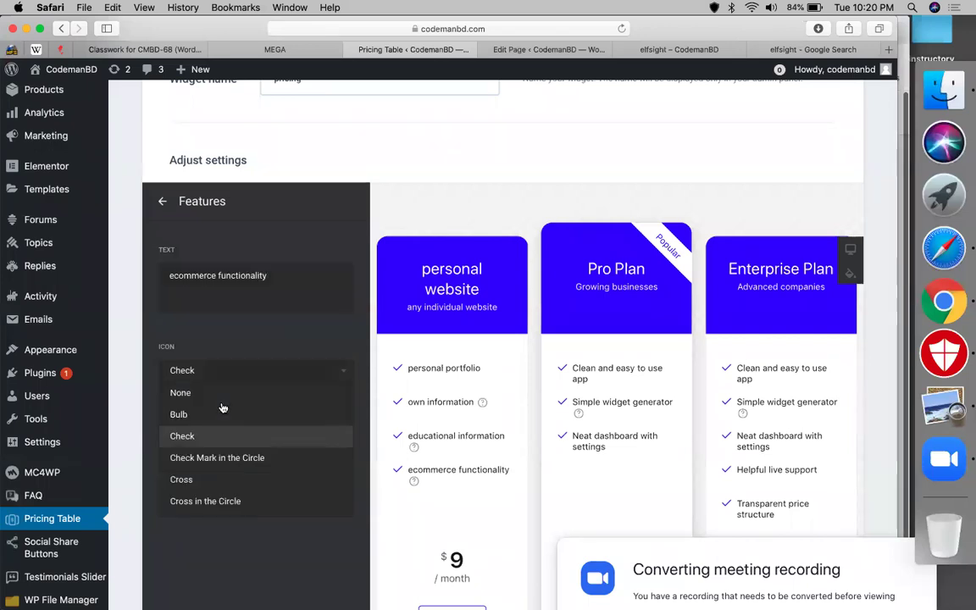
# - Give ecommerce functionality a Cross icon and the hint 'you have to buy ecommerce plan for ecommerce functionality'
pyautogui.click(183, 479)
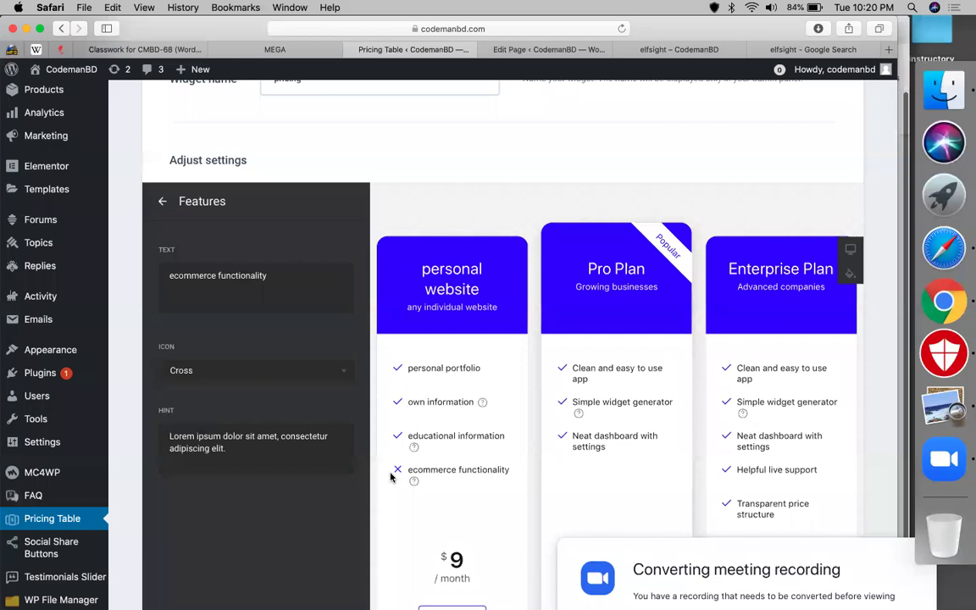
pyautogui.moveTo(414, 481)
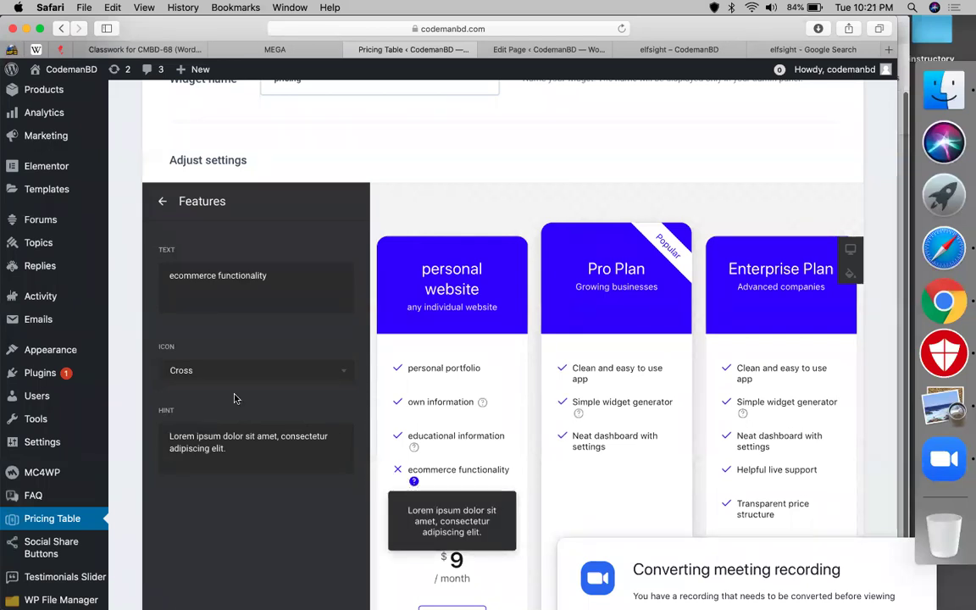
pyautogui.tripleClick(228, 441)
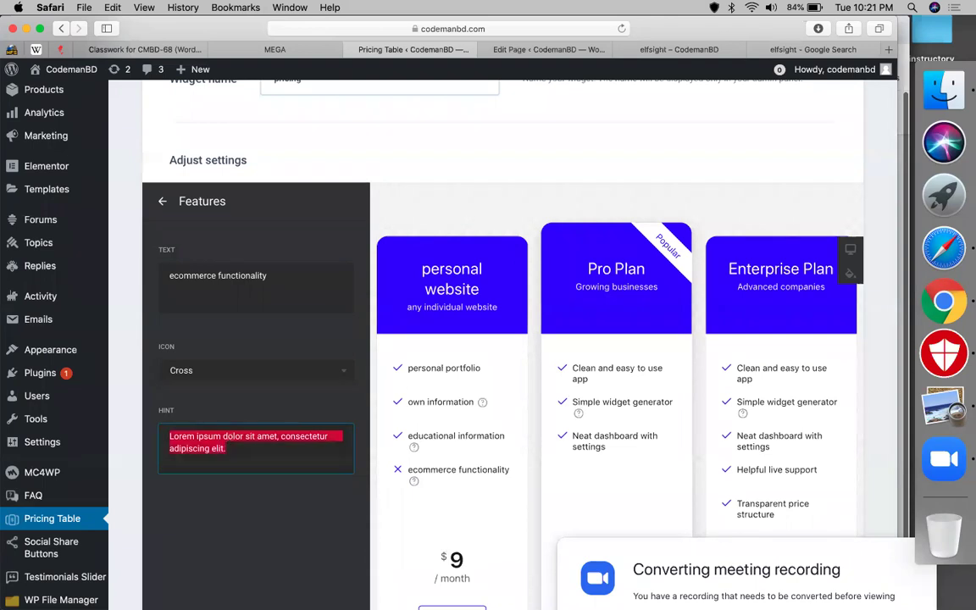
pyautogui.write('you have to b')
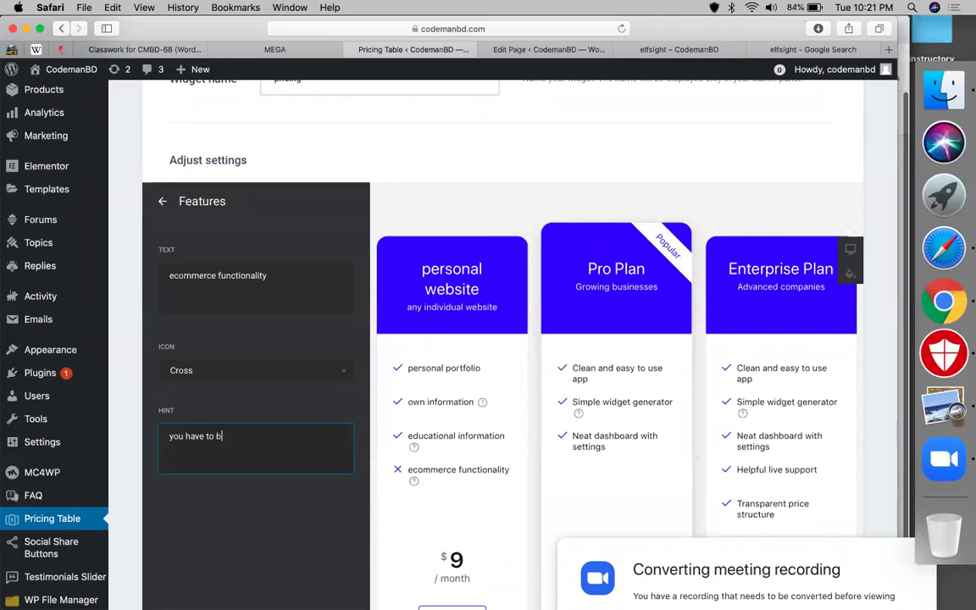
pyautogui.write('uy ecom')
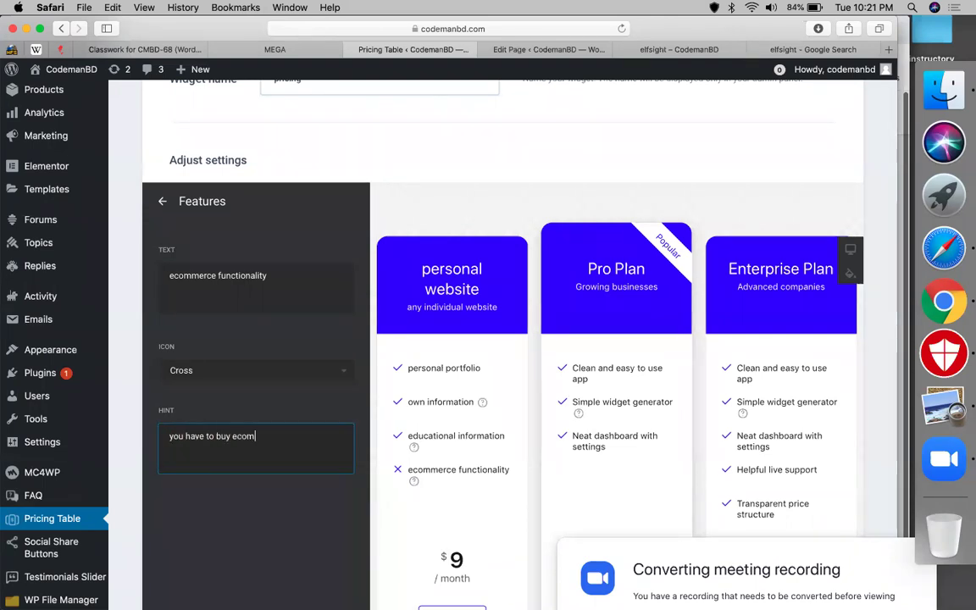
pyautogui.write('merce plan for ')
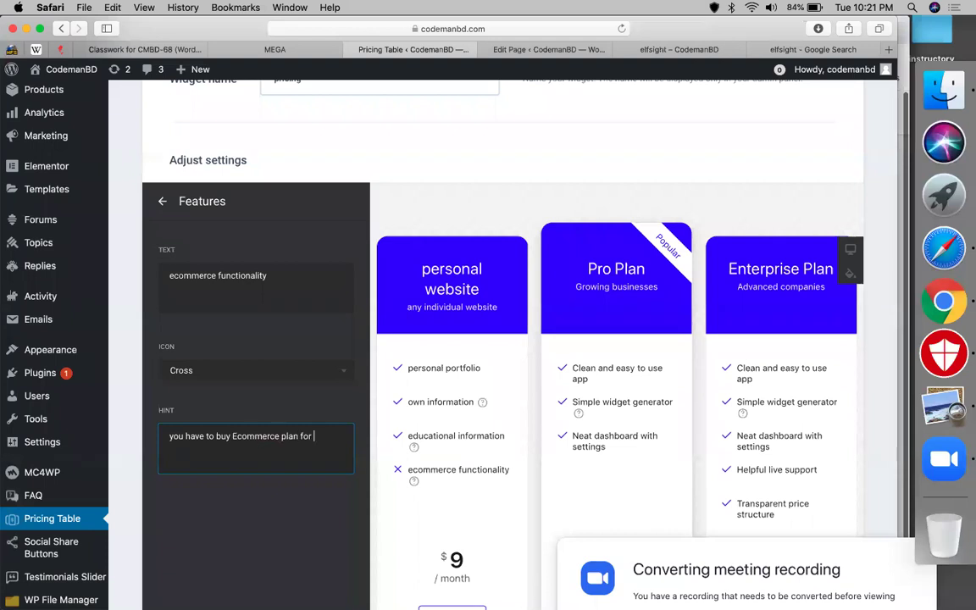
pyautogui.write('ecommerce functionality')
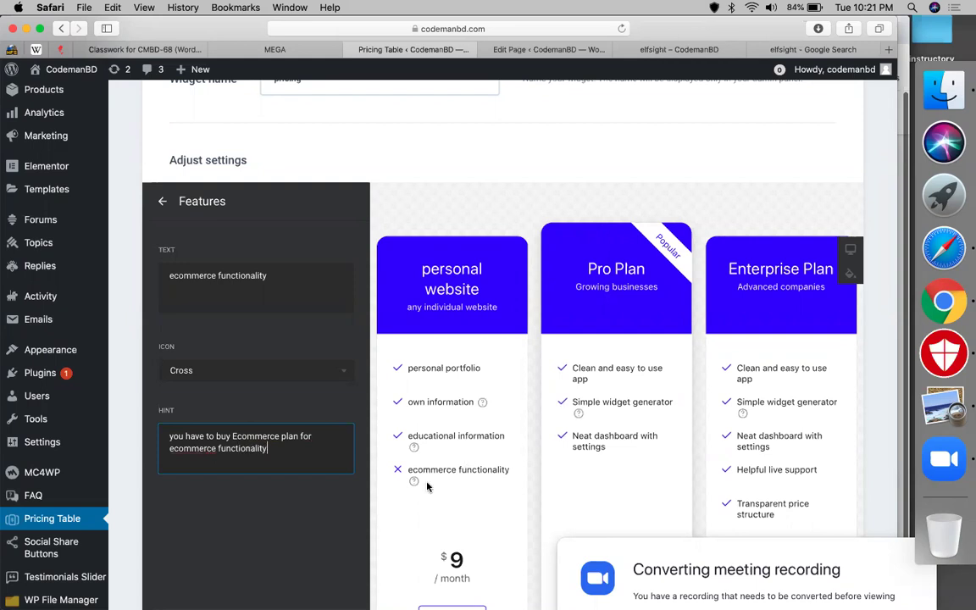
pyautogui.moveTo(414, 482)
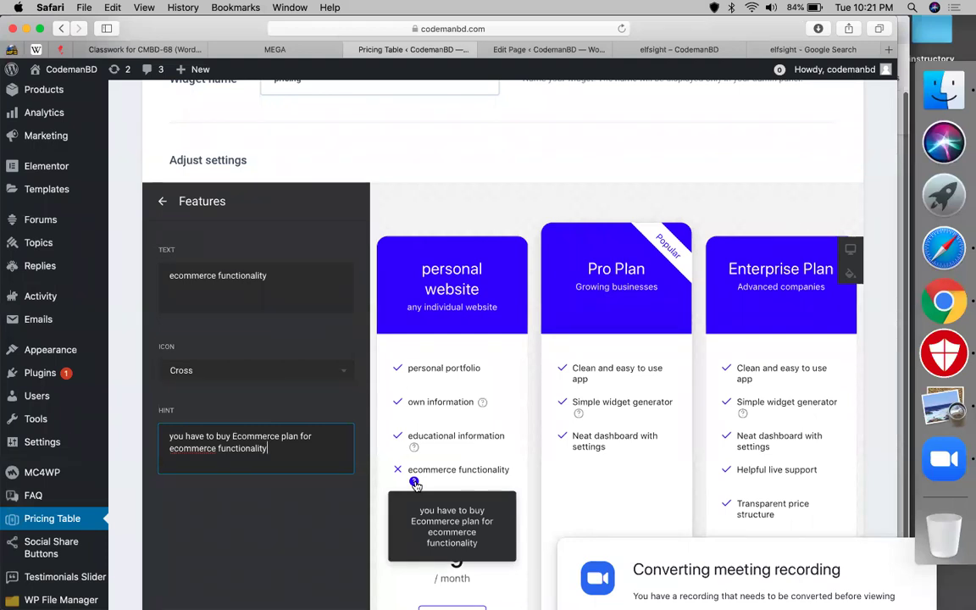
pyautogui.click(160, 204)
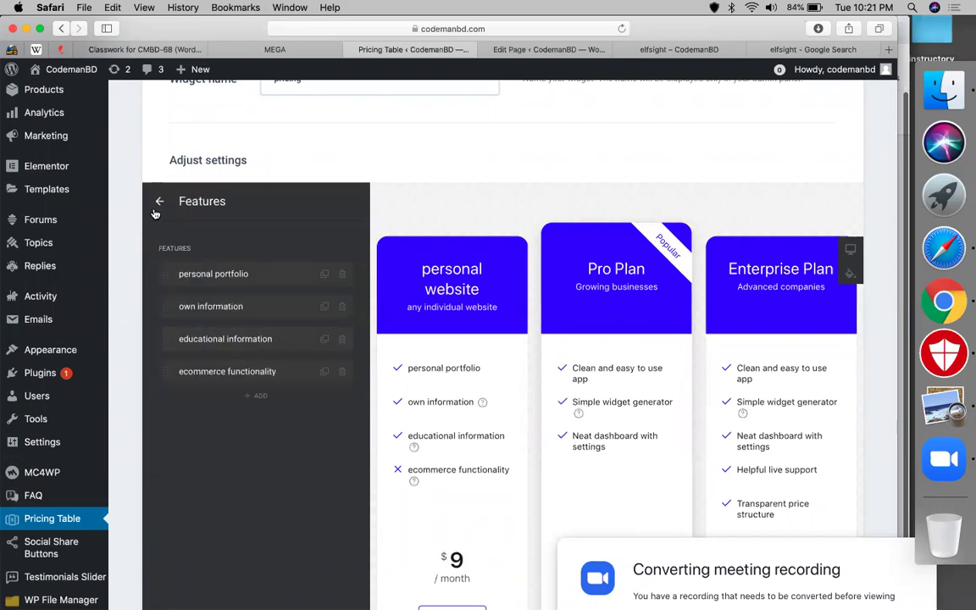
# - Change the personal website price from 9 to 50, billed per year
pyautogui.click(157, 206)
pyautogui.scroll(-3, 403, 257)
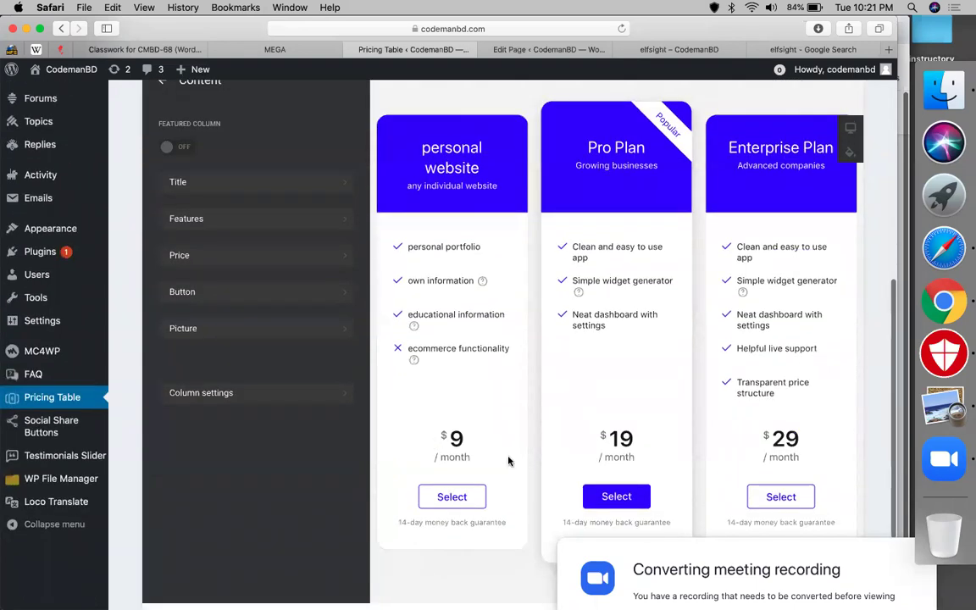
pyautogui.click(285, 262)
pyautogui.click(233, 277)
pyautogui.press('BackSpace')
pyautogui.write('50')
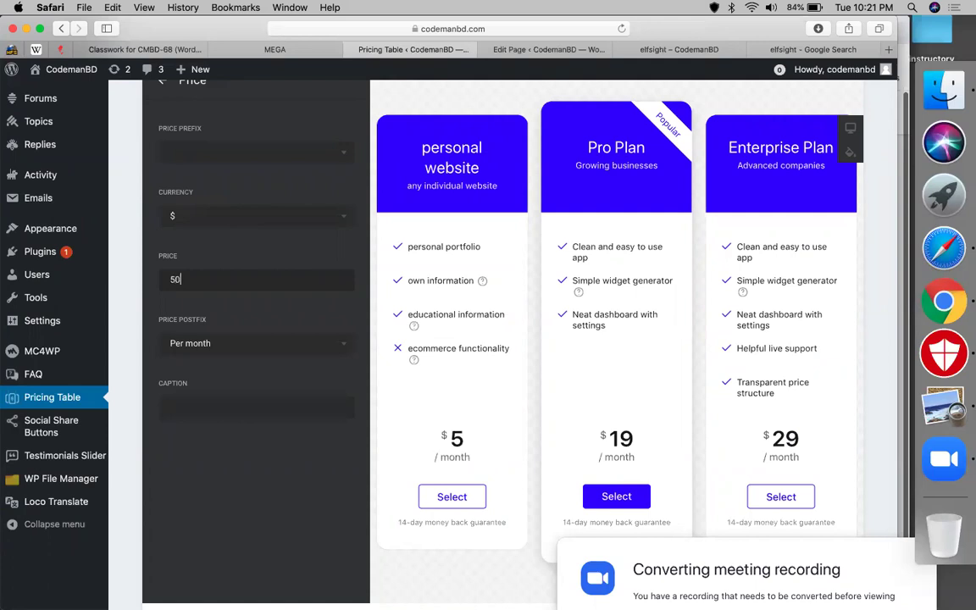
pyautogui.click(335, 351)
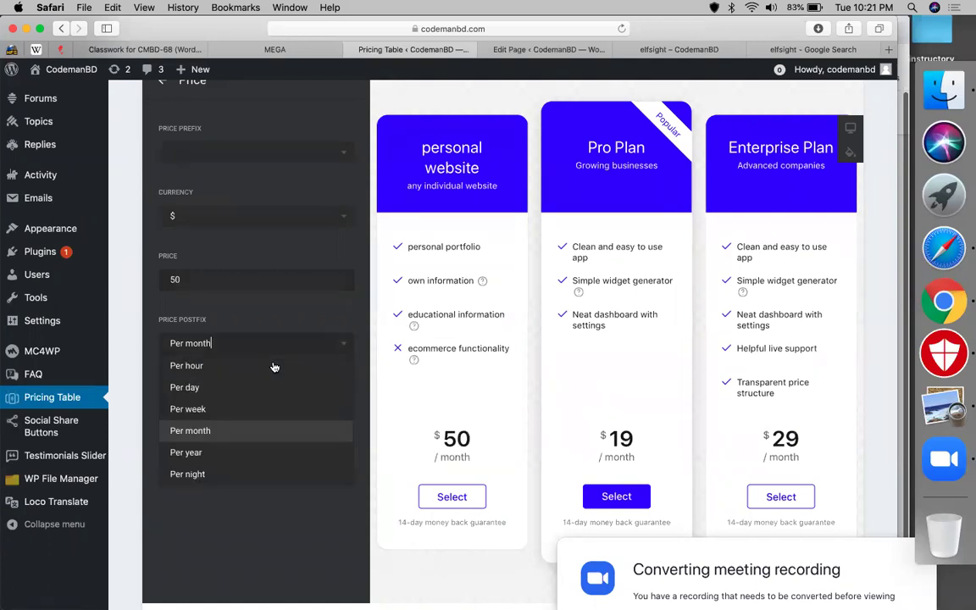
pyautogui.click(208, 453)
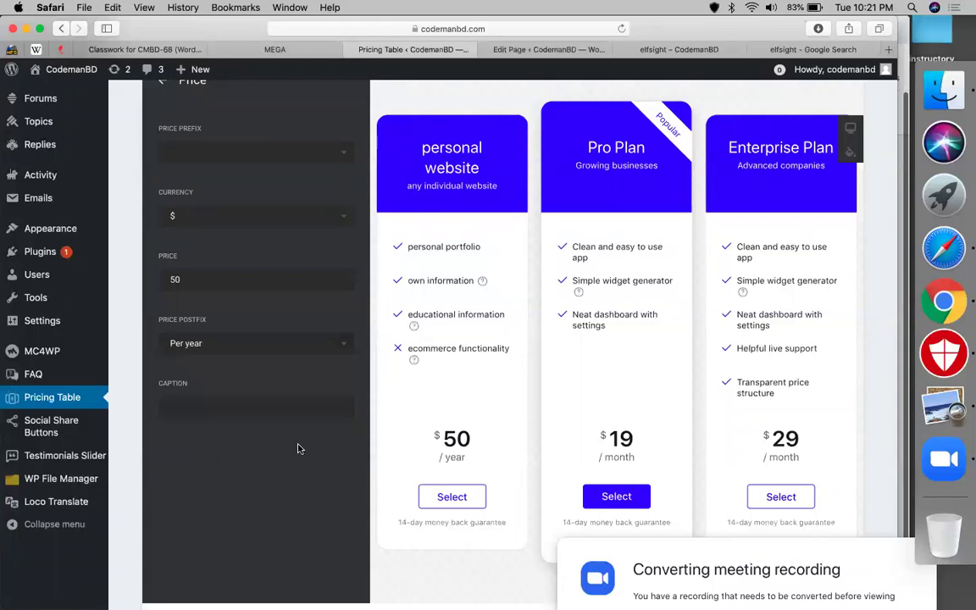
pyautogui.scroll(2, 297, 448)
pyautogui.scroll(-5, 220, 423)
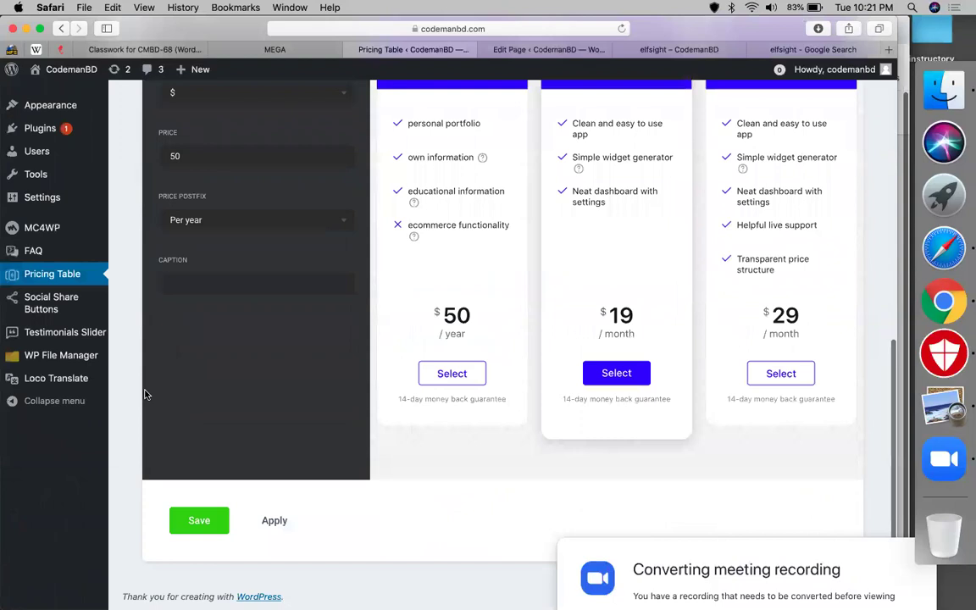
pyautogui.scroll(3, 144, 394)
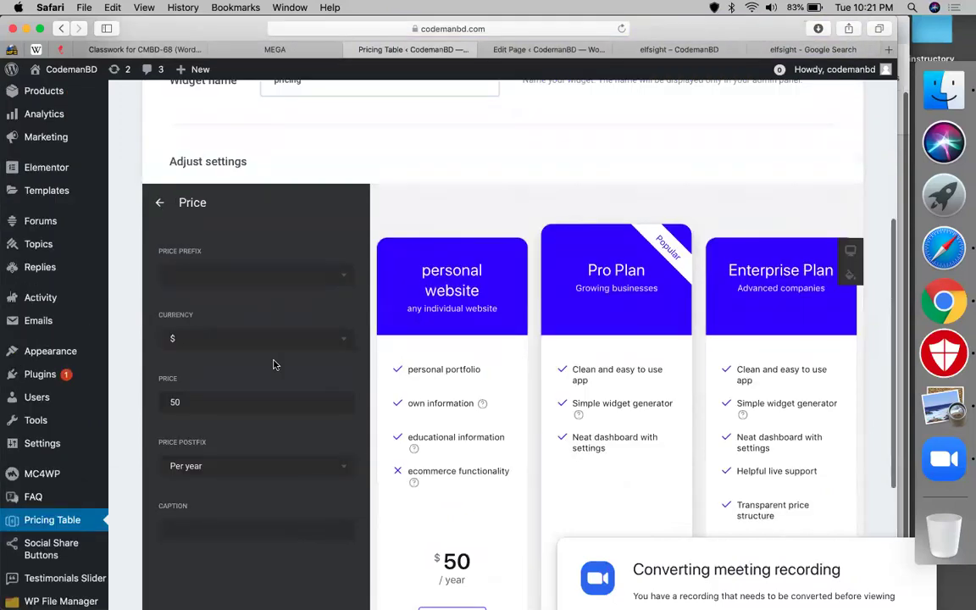
pyautogui.scroll(-1, 246, 361)
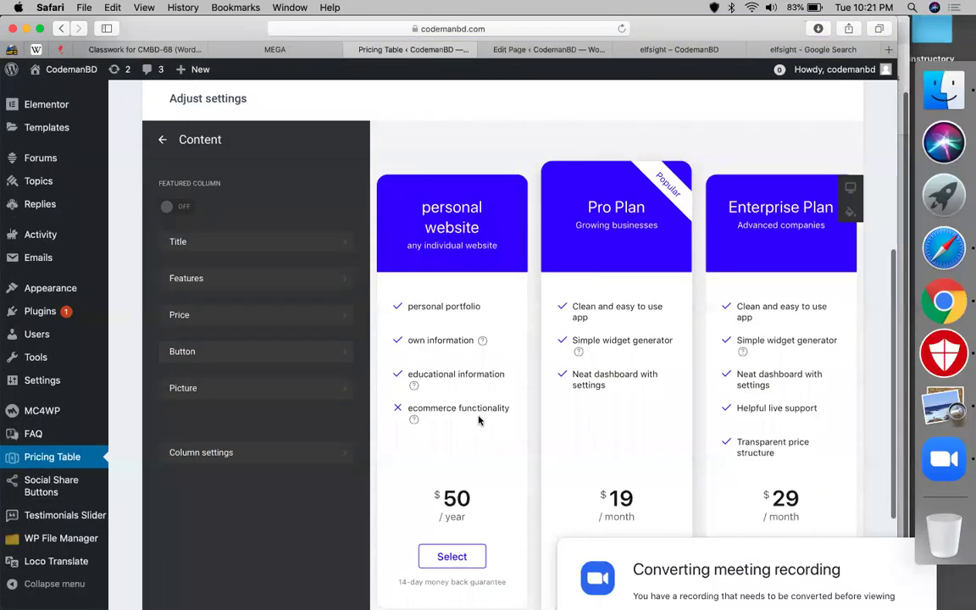
pyautogui.click(339, 350)
pyautogui.scroll(-2, 359, 333)
# - Relabel the personal website plan's button 'buy now'
pyautogui.scroll(3, 266, 240)
pyautogui.click(239, 207)
pyautogui.press('super+a')
pyautogui.write('buy new')
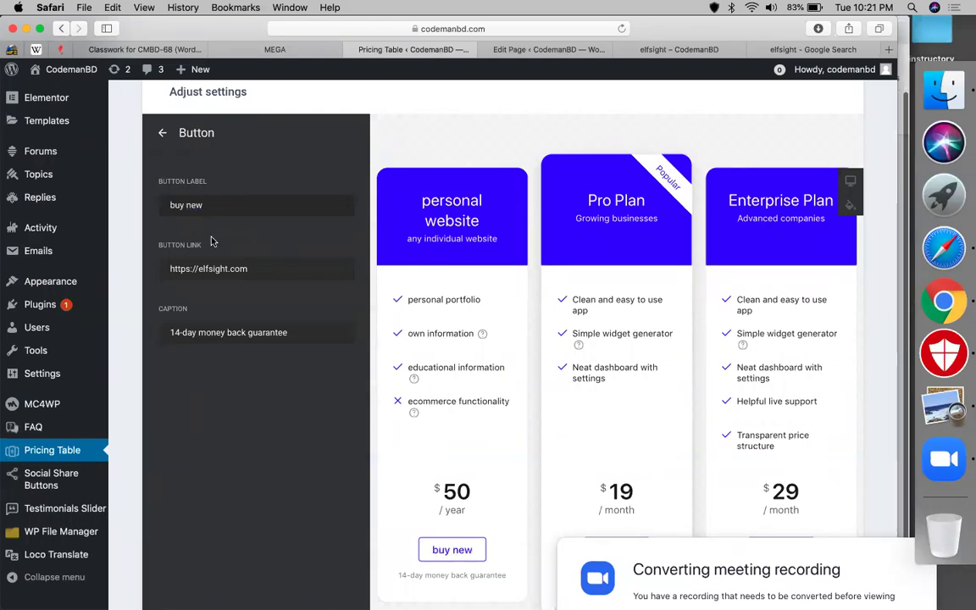
pyautogui.press('BackSpace')
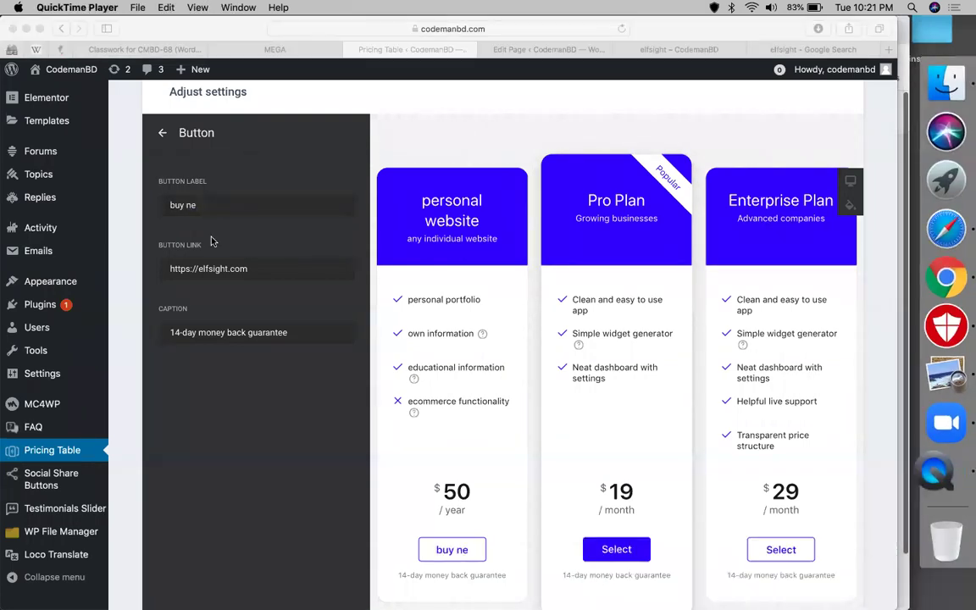
pyautogui.click(256, 207)
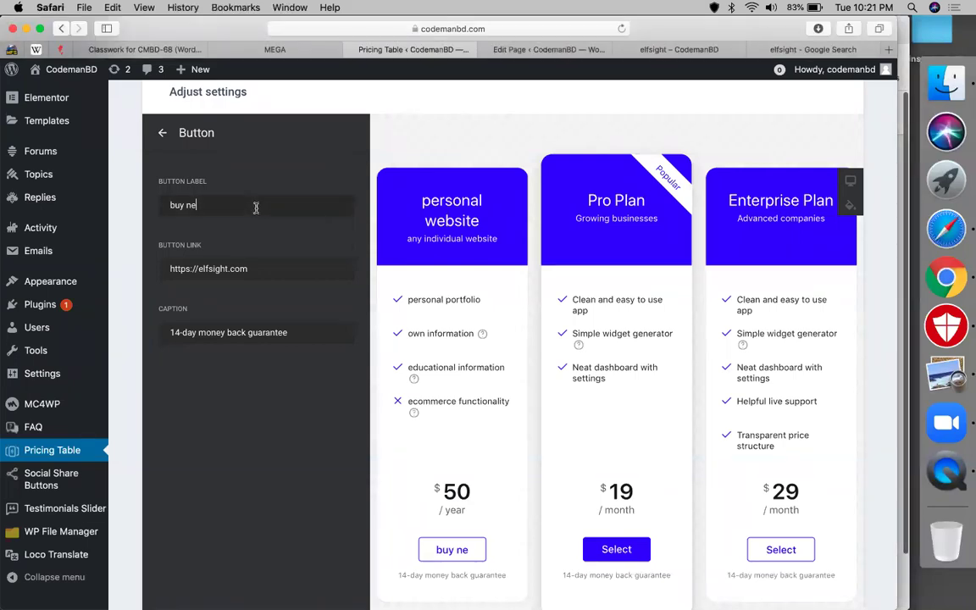
pyautogui.press('BackSpace')
pyautogui.write('ow')
pyautogui.tripleClick(260, 268)
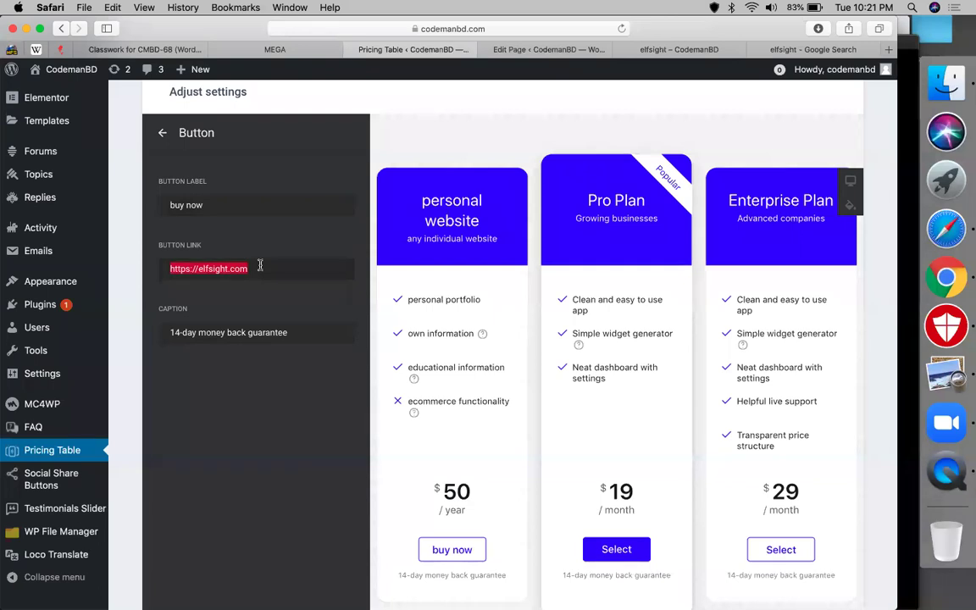
pyautogui.write('h')
pyautogui.press('super+z')
pyautogui.moveTo(255, 272); pyautogui.dragTo(205, 271)
pyautogui.write('codem')
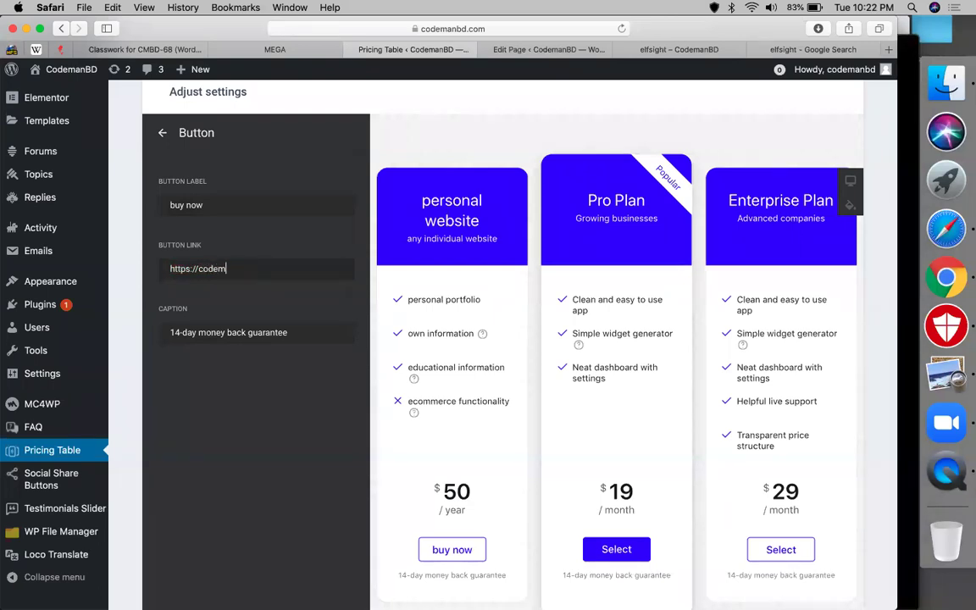
pyautogui.write('anbd.com/payment')
pyautogui.tripleClick(242, 335)
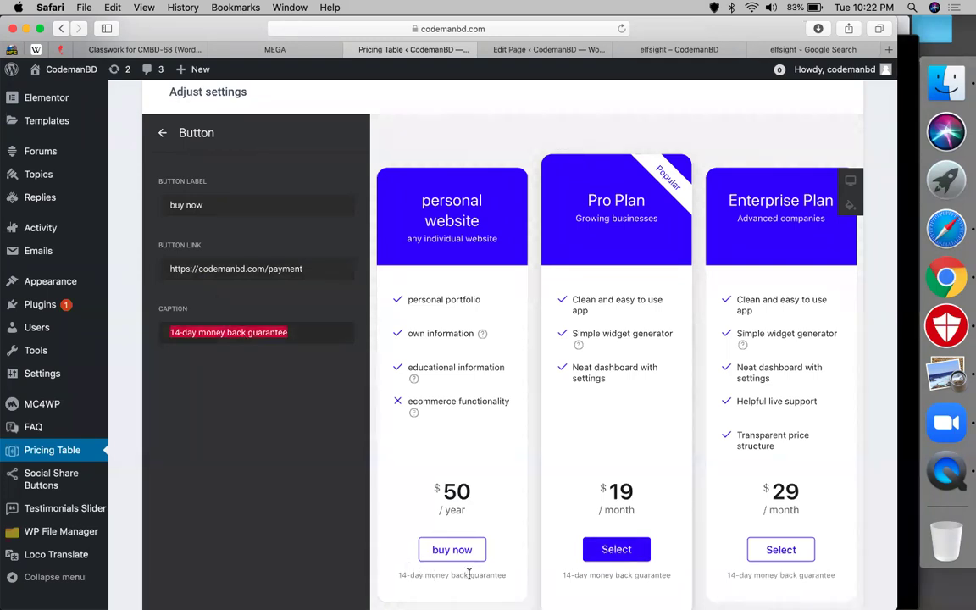
pyautogui.scroll(5, 257, 297)
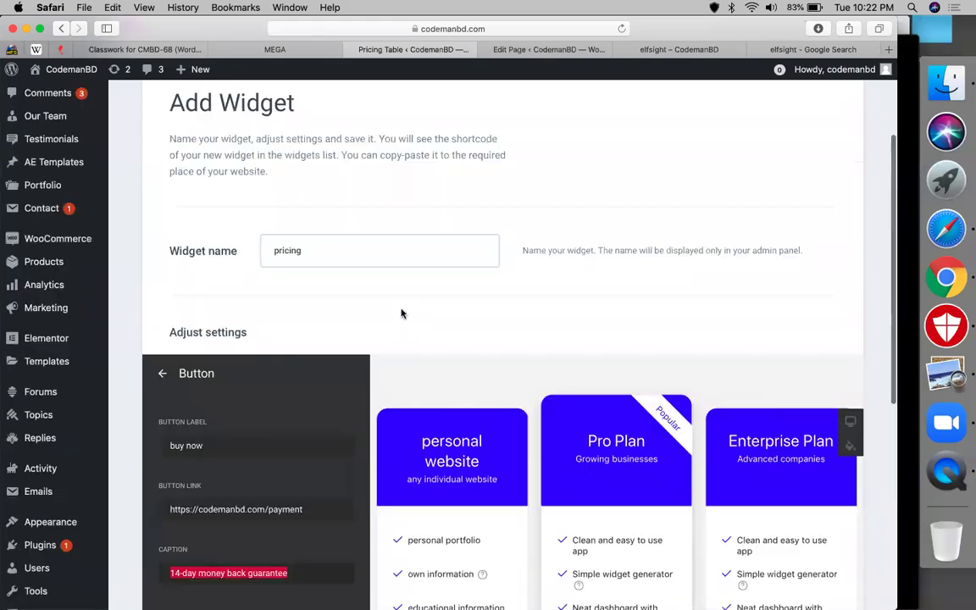
pyautogui.scroll(-3, 401, 313)
# - Retitle the middle Pro Plan column 'agency website'
pyautogui.click(162, 282)
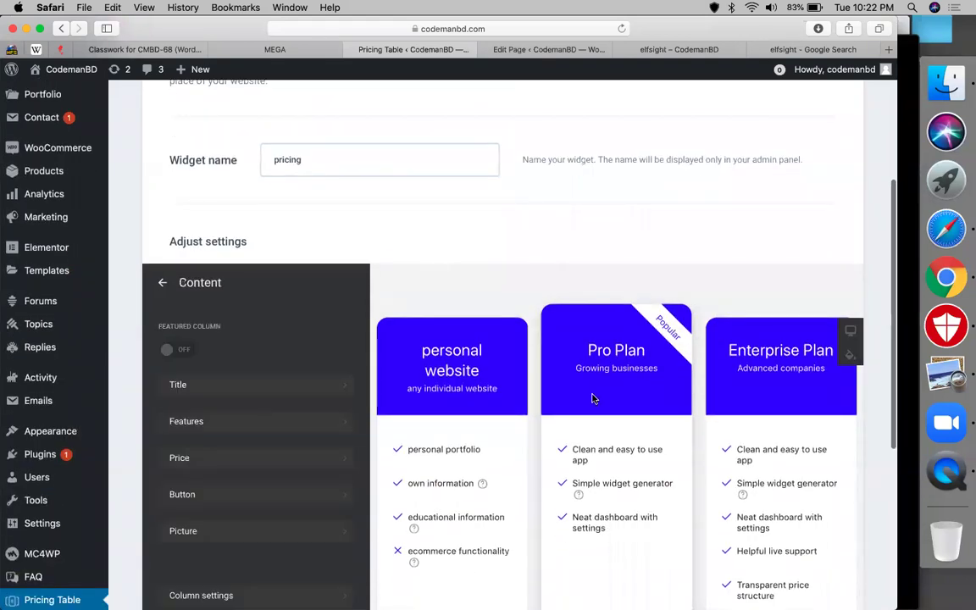
pyautogui.click(161, 283)
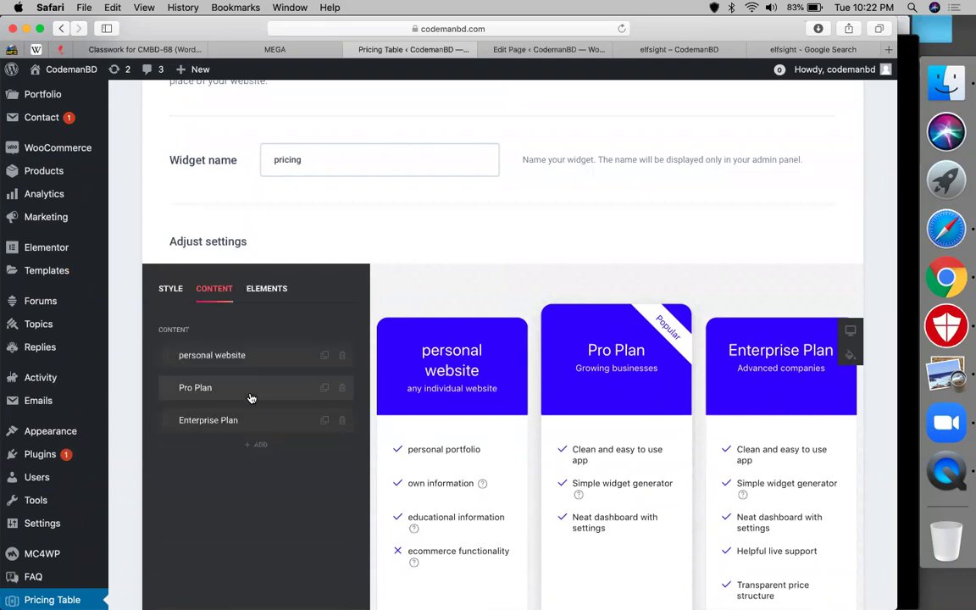
pyautogui.click(251, 396)
pyautogui.scroll(-2, 268, 305)
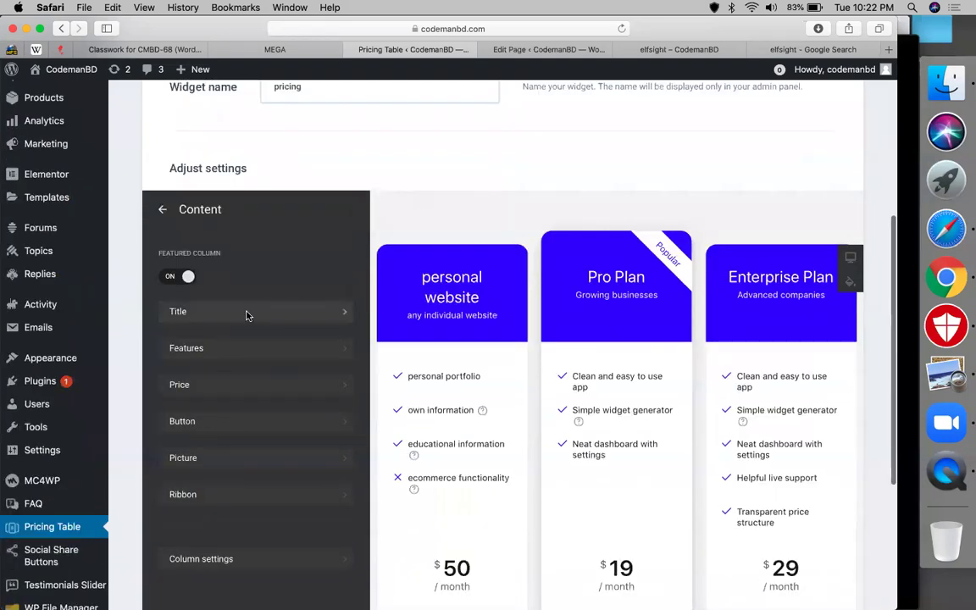
pyautogui.click(247, 313)
pyautogui.tripleClick(218, 283)
pyautogui.write('agency website')
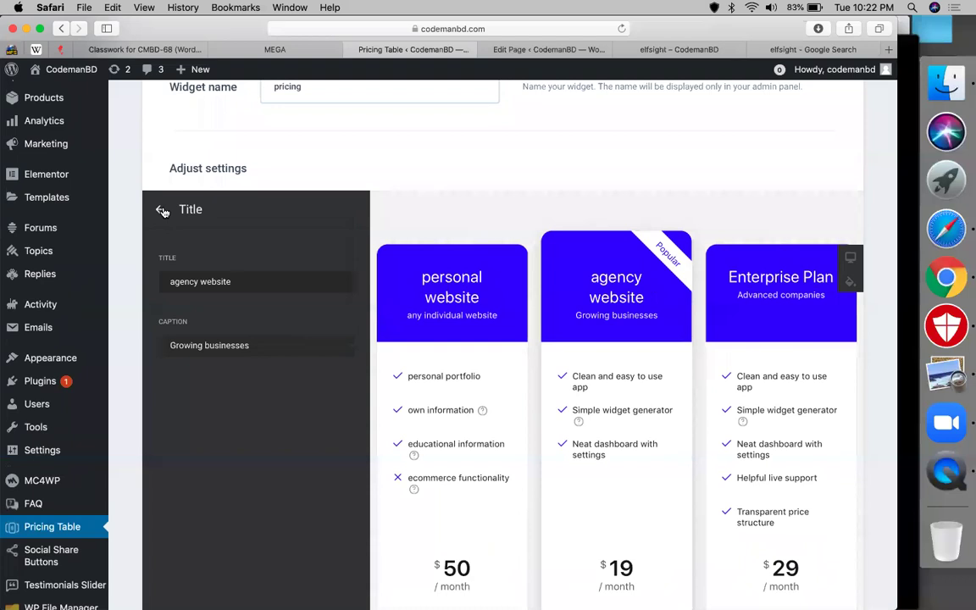
pyautogui.click(162, 210)
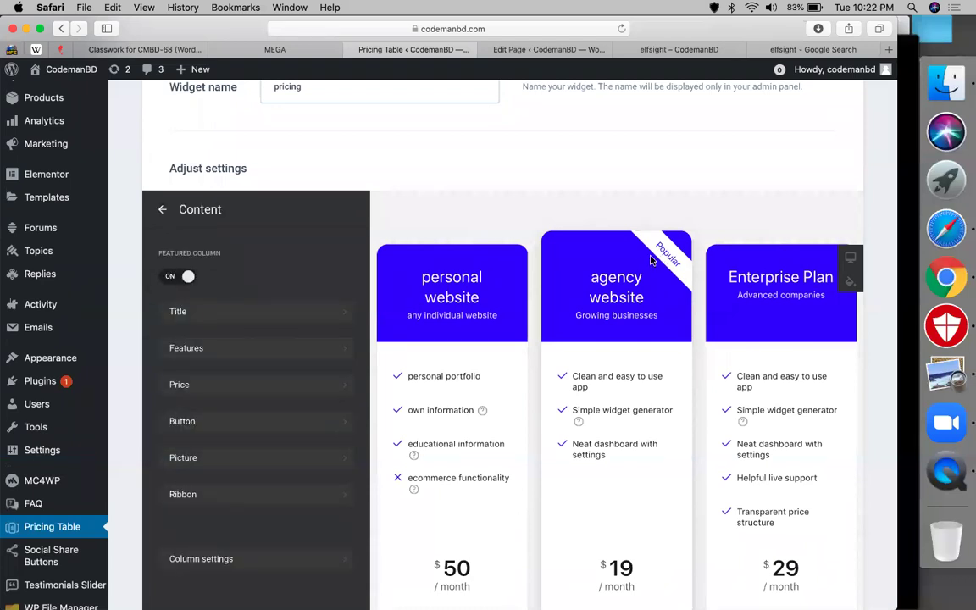
pyautogui.click(183, 494)
# - Change the agency website ribbon text to 'most popular'
pyautogui.tripleClick(282, 282)
pyautogui.write('m')
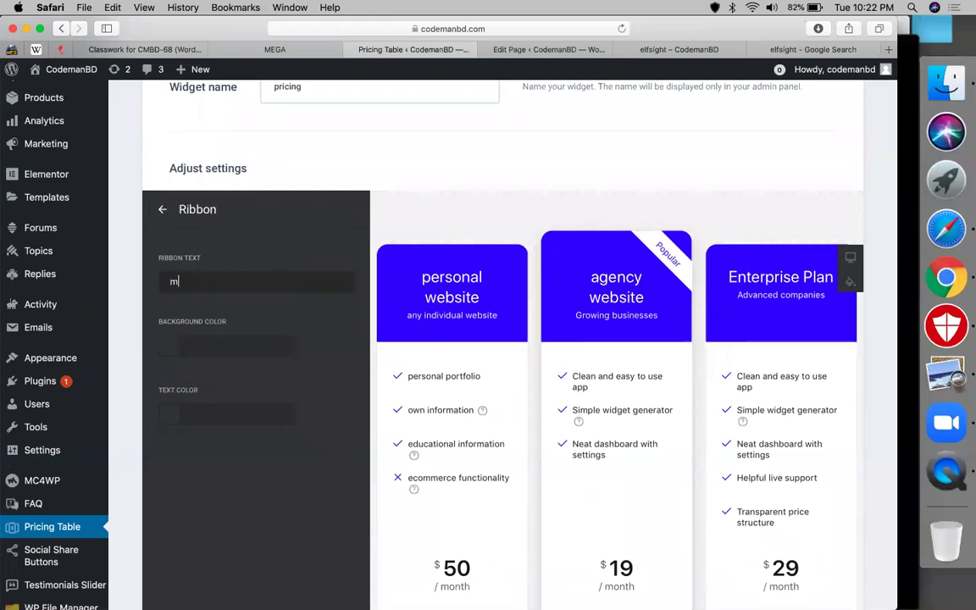
pyautogui.write('ost popula')
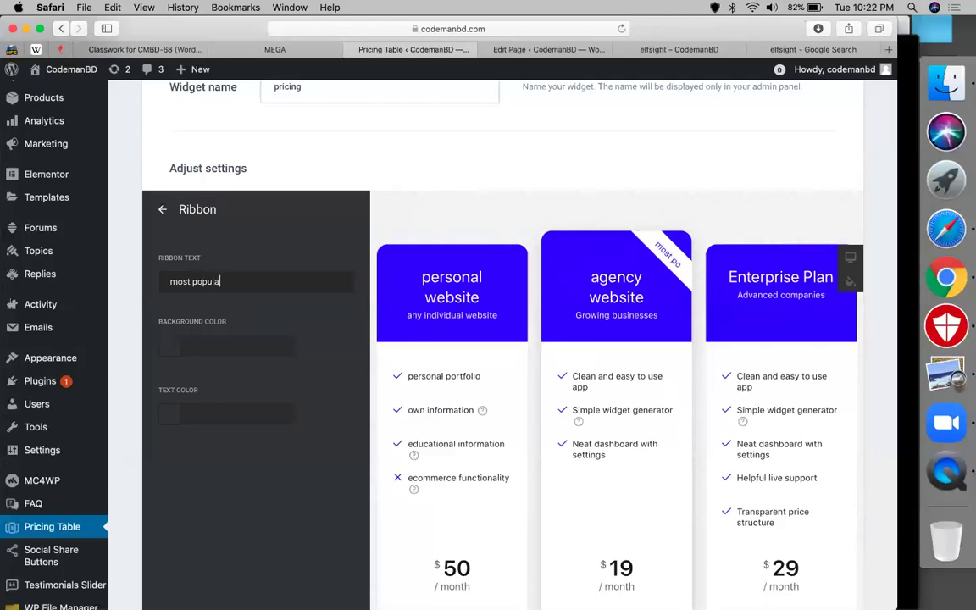
pyautogui.write('e')
pyautogui.press('BackSpace')
# - Colour the ribbon background rgb(163, 39, 39) with rgb(252, 238, 238) text
pyautogui.click(225, 345)
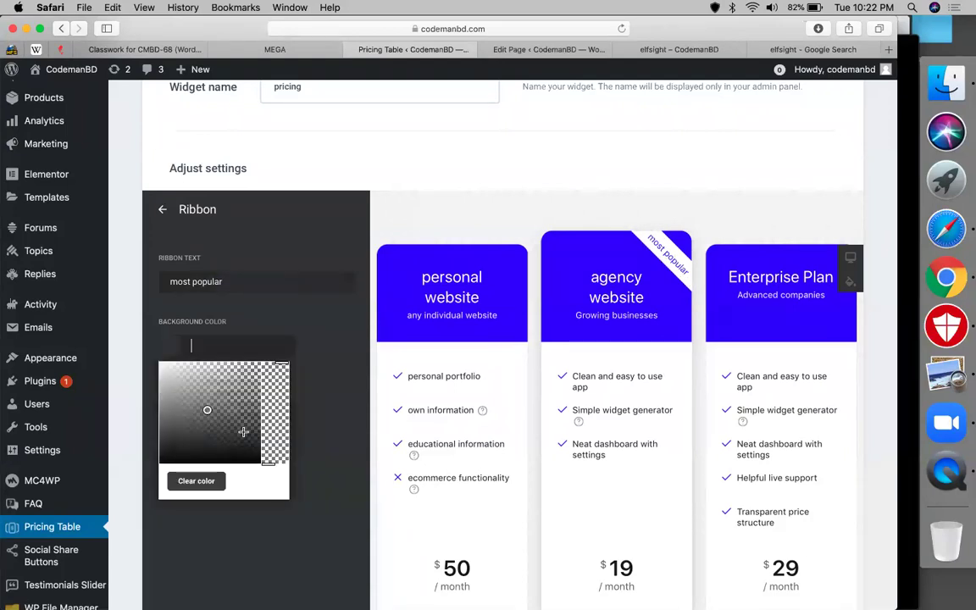
pyautogui.click(243, 432)
pyautogui.click(237, 399)
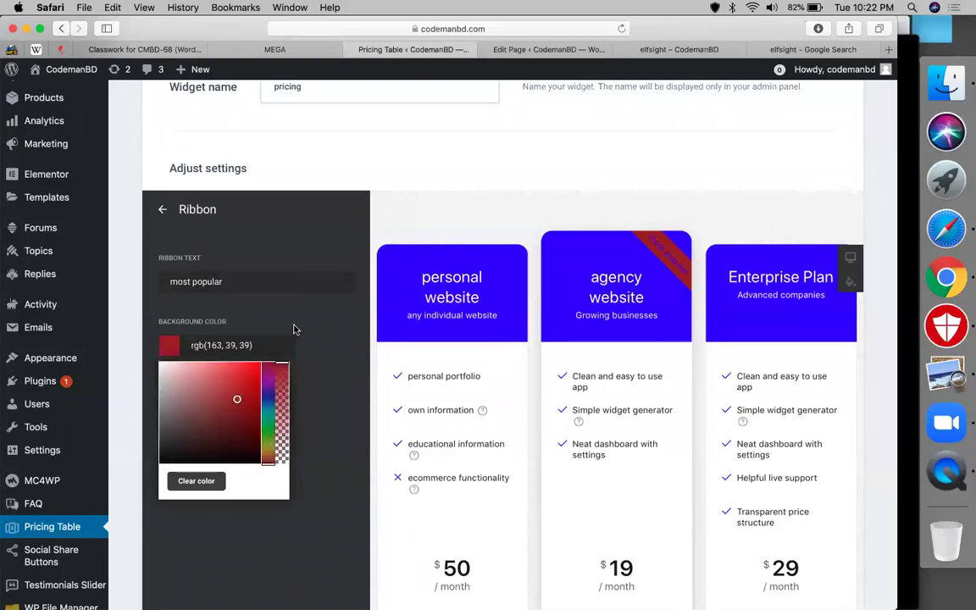
pyautogui.click(185, 339)
pyautogui.click(169, 419)
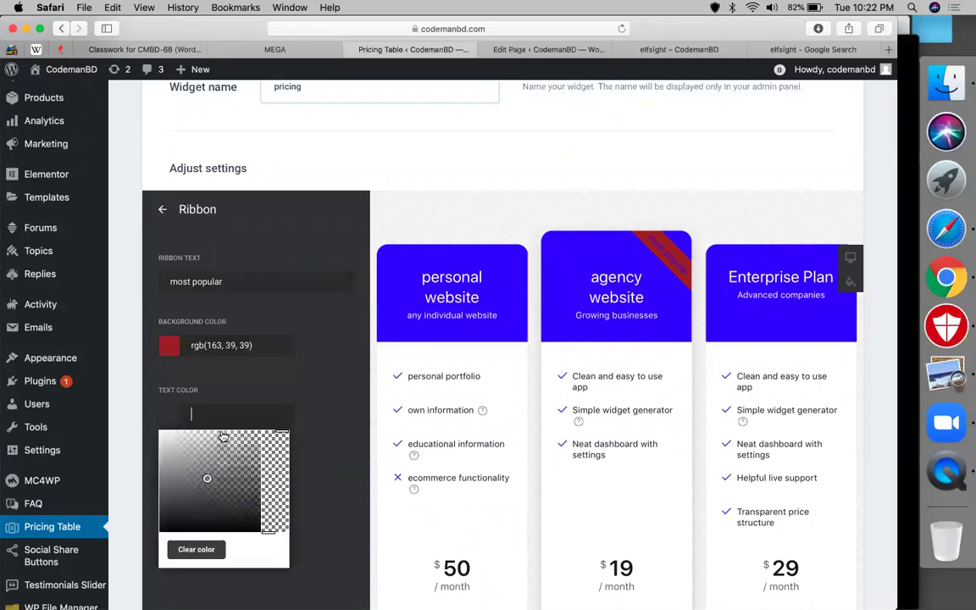
pyautogui.click(164, 432)
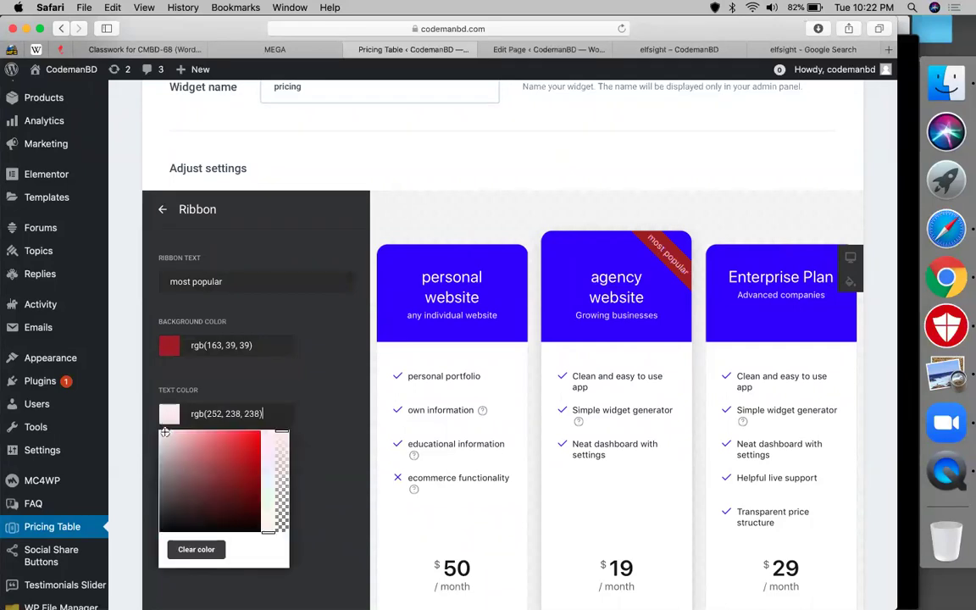
pyautogui.click(315, 391)
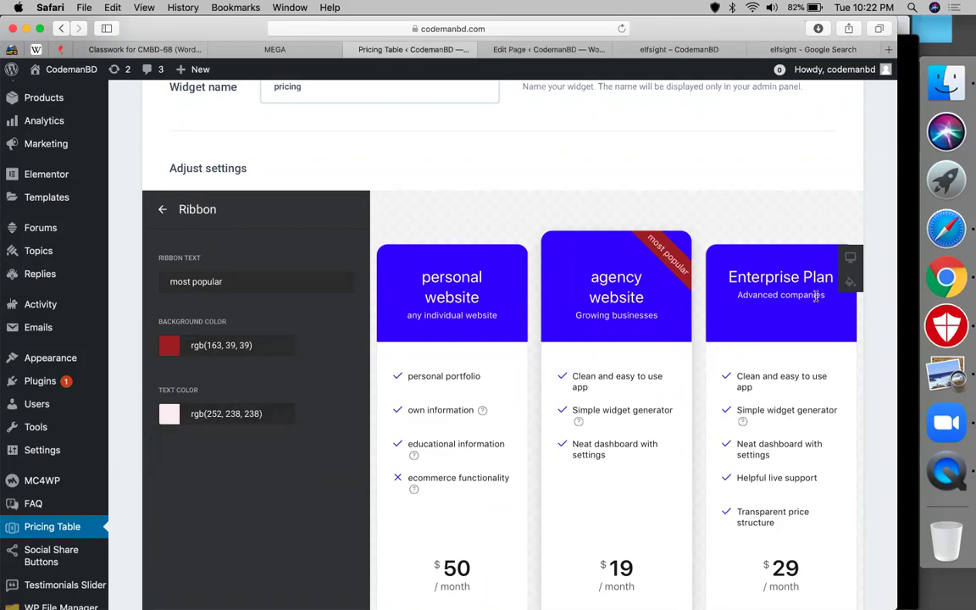
pyautogui.scroll(-5, 514, 370)
# - Save the pricing table widget and copy its [elfsight_pricing_table id="1"] shortcode
pyautogui.click(172, 529)
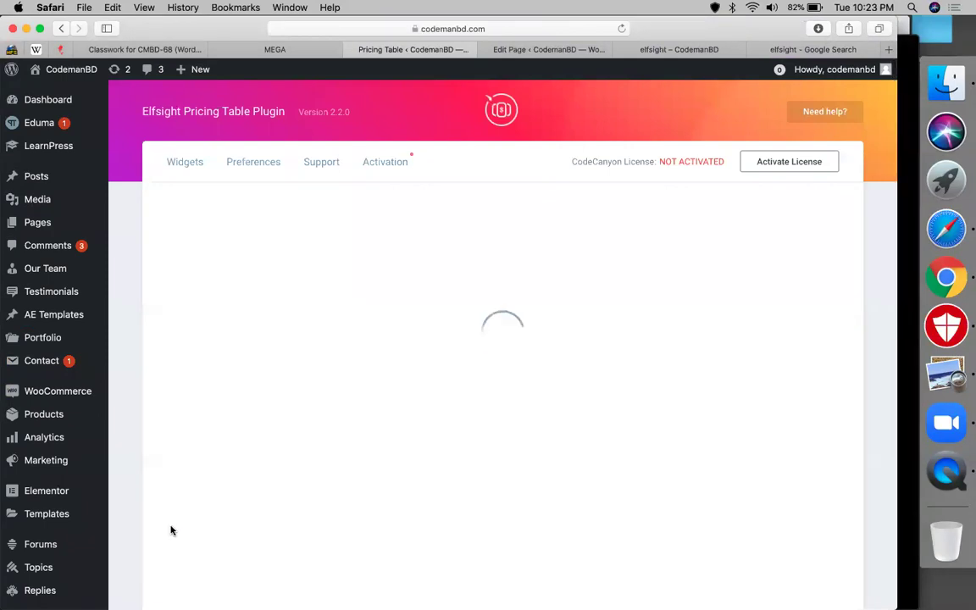
pyautogui.click(384, 368)
pyautogui.hotkey('ctrl', 'Tab')
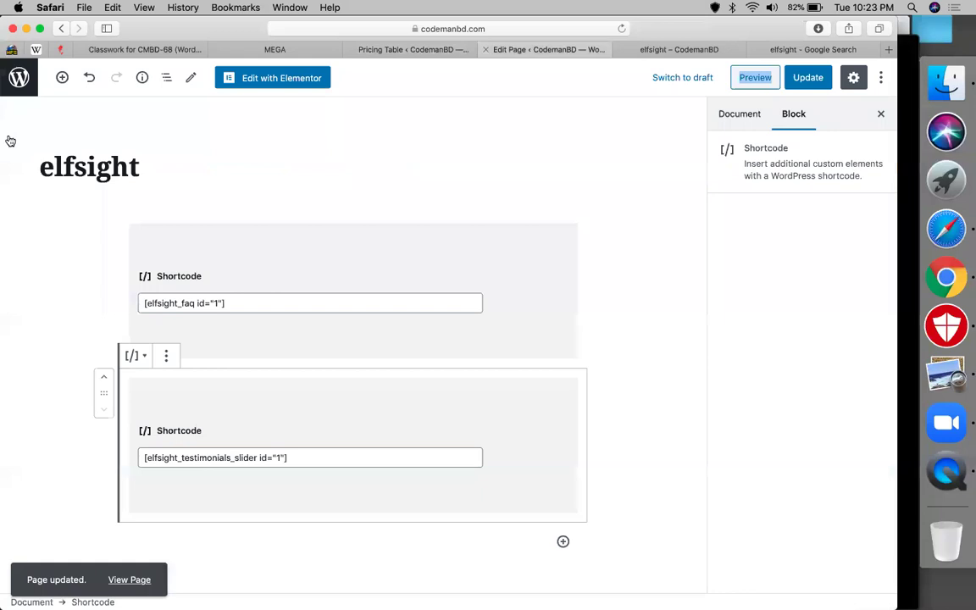
# - Add a Shortcode block with the pricing table shortcode to the elfsight page, update, and reload the live page
pyautogui.click(63, 77)
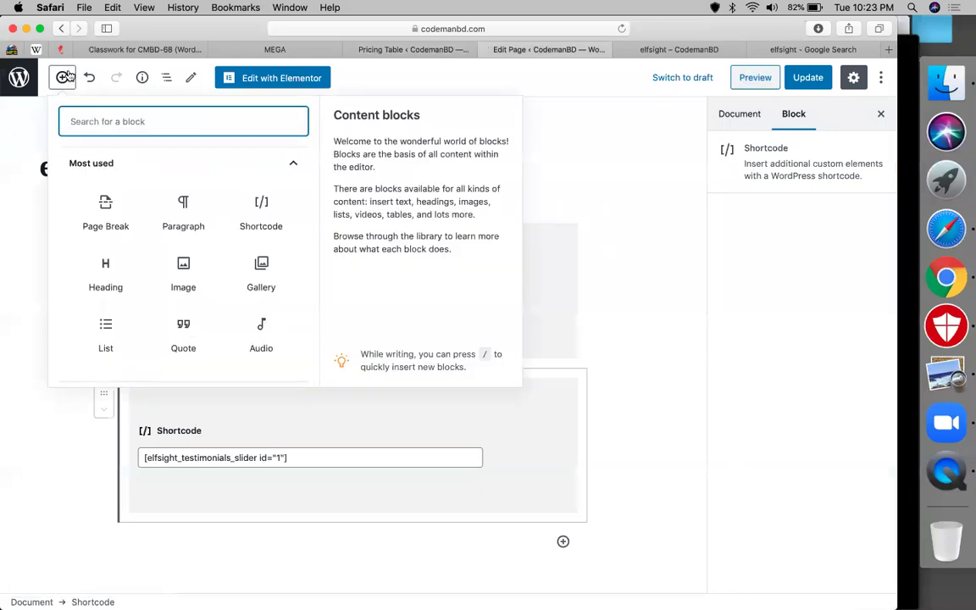
pyautogui.write('sho')
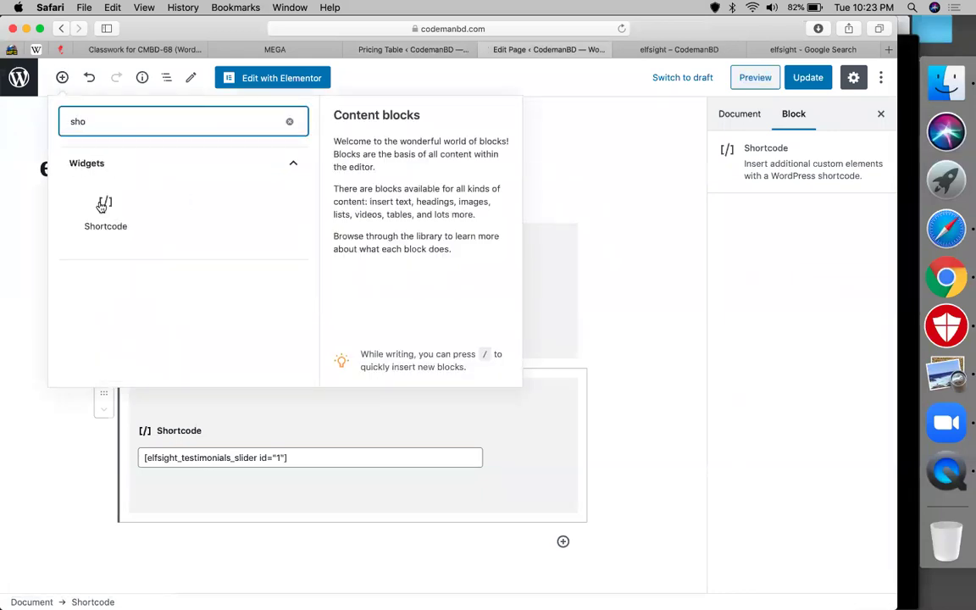
pyautogui.click(101, 207)
pyautogui.press('super+v')
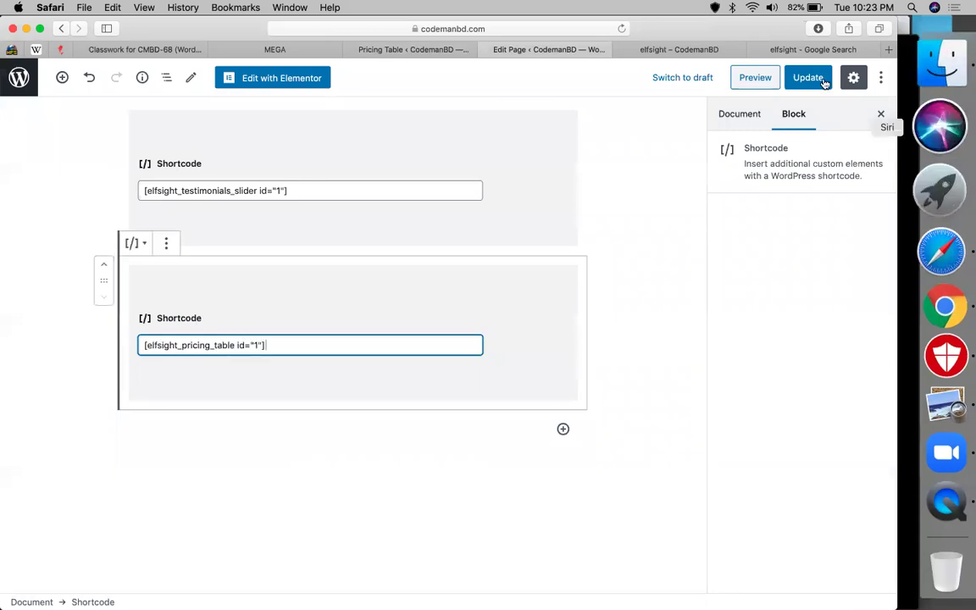
pyautogui.click(800, 78)
pyautogui.click(653, 49)
pyautogui.click(621, 29)
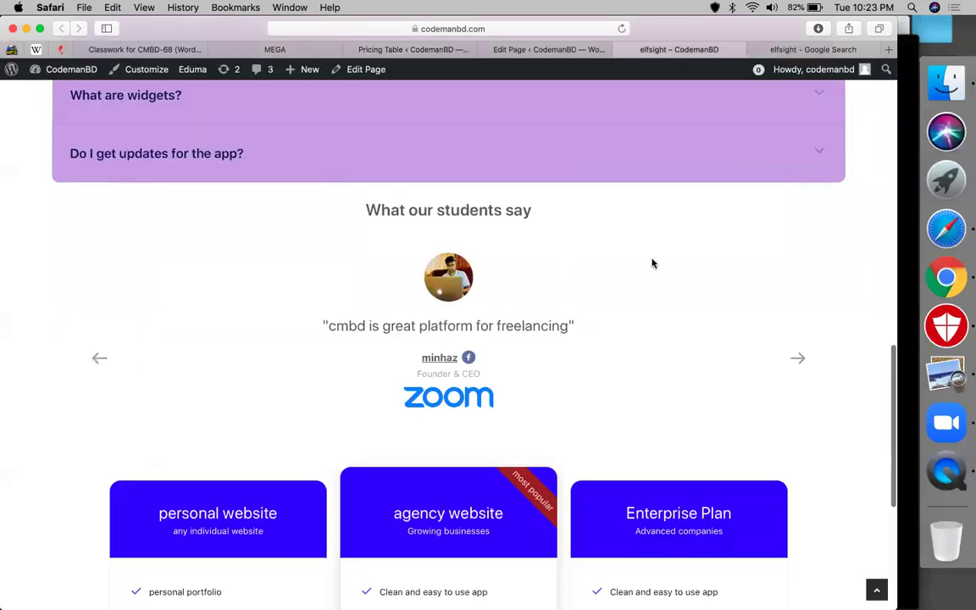
pyautogui.scroll(-5, 652, 263)
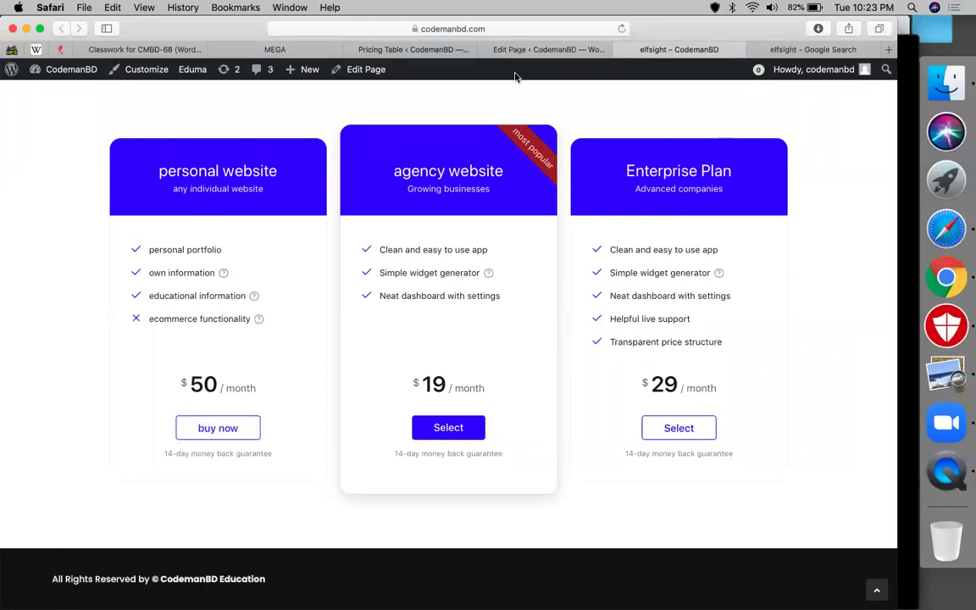
# - Search the MEGA drive for 'paypal' and show the results as a list
pyautogui.click(275, 49)
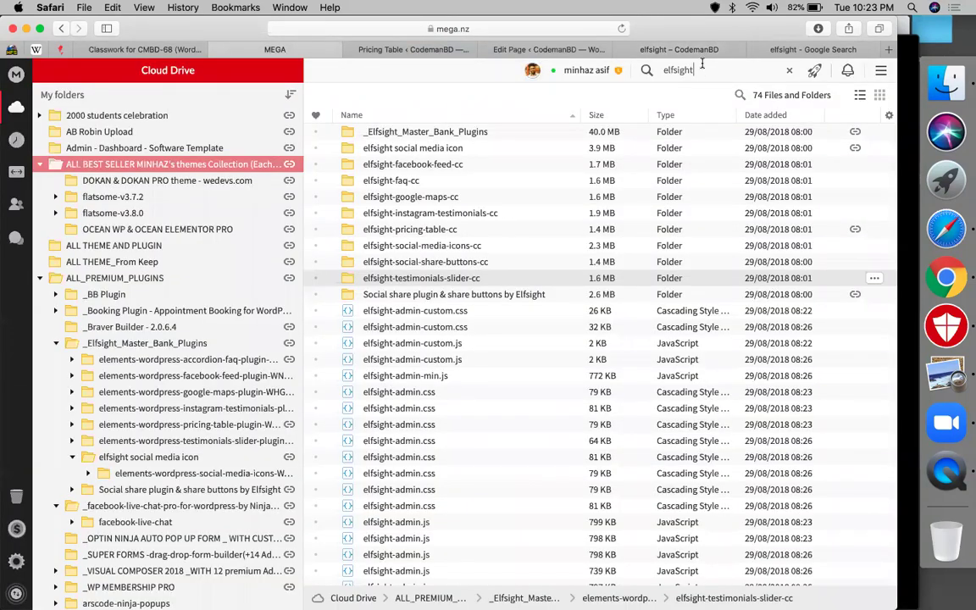
pyautogui.write('paypal')
pyautogui.press('Return')
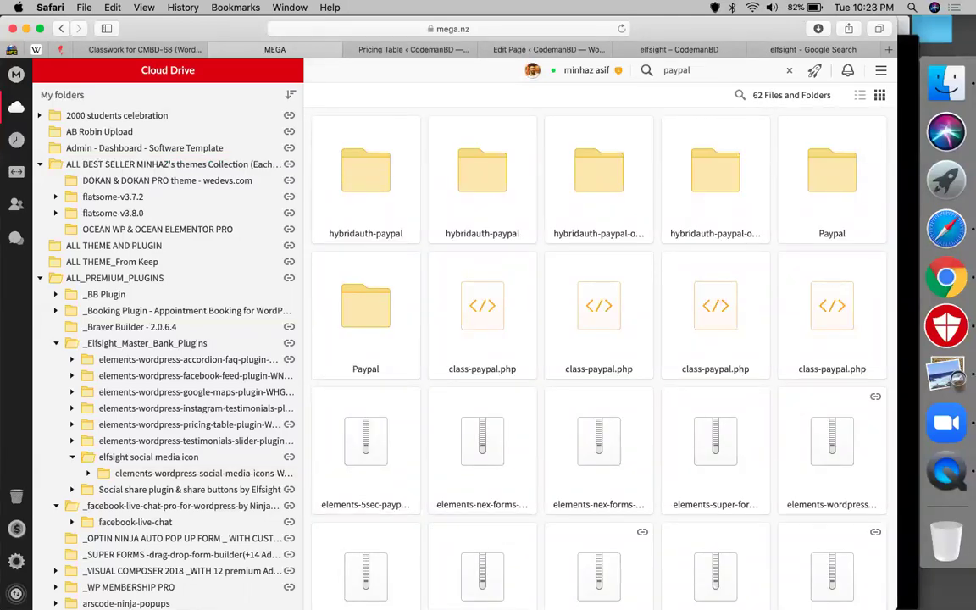
pyautogui.click(859, 96)
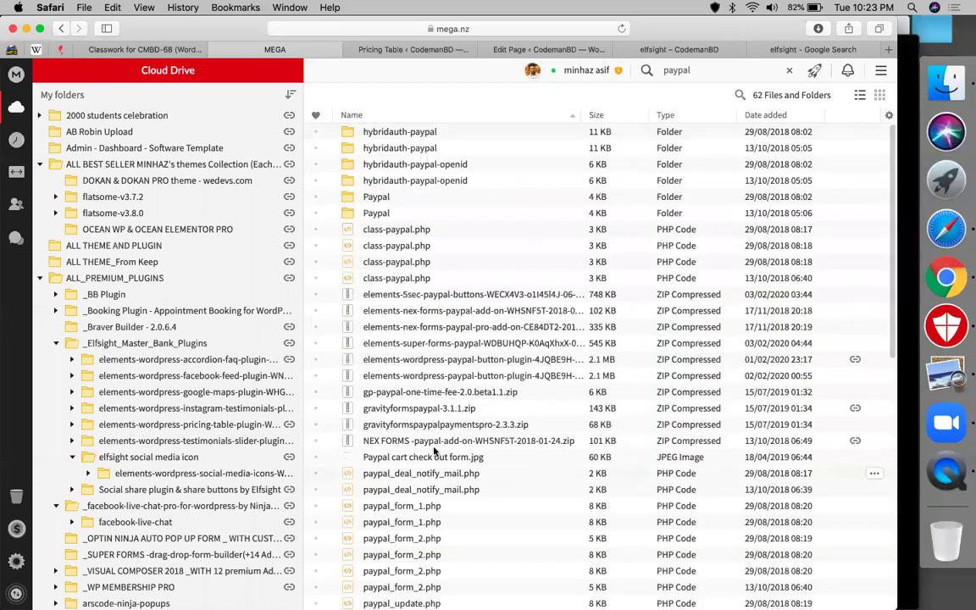
# - Copy the share link for WP Easy Paypal Payment.zip
pyautogui.scroll(-4, 520, 440)
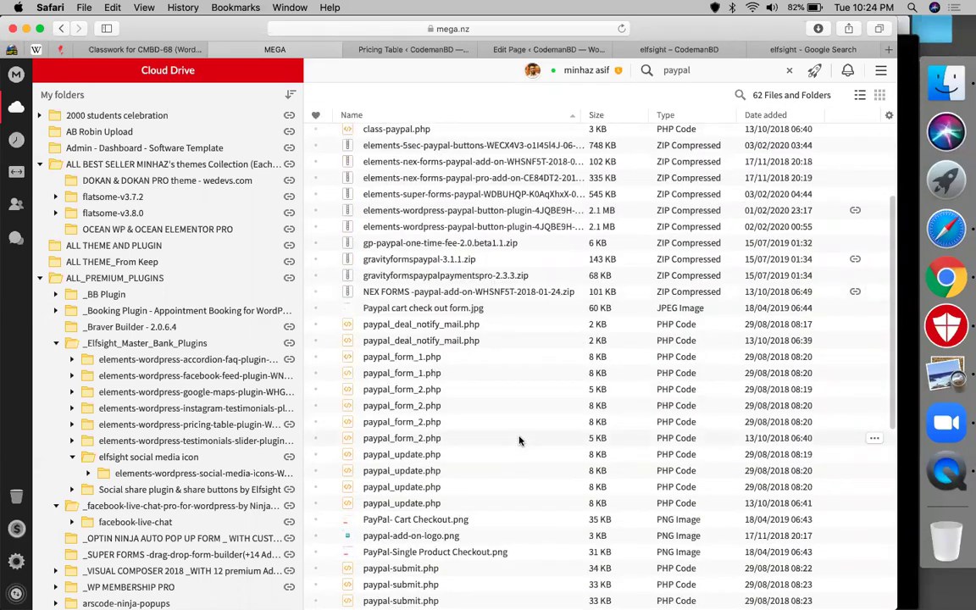
pyautogui.scroll(-10, 519, 441)
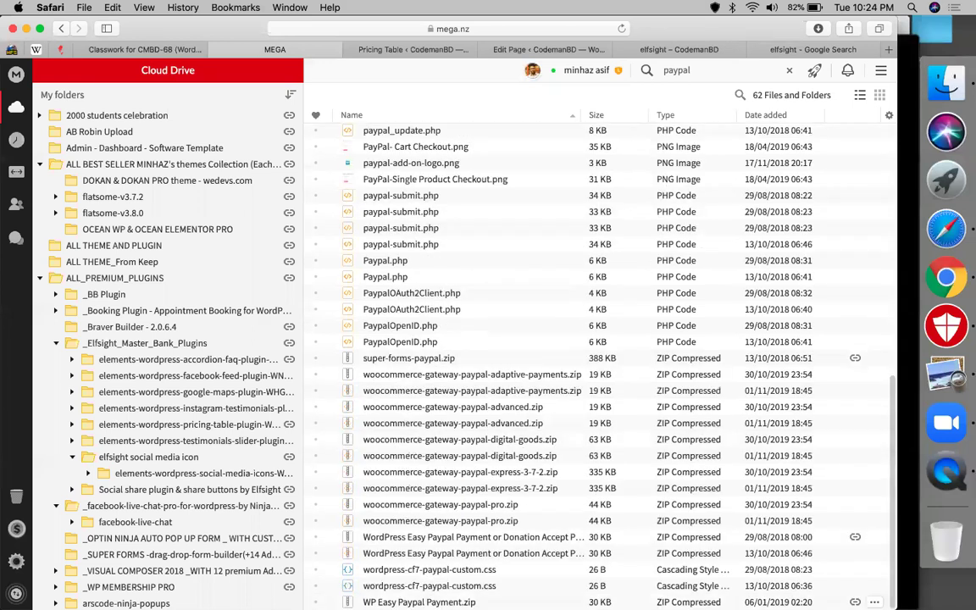
pyautogui.rightClick(419, 601)
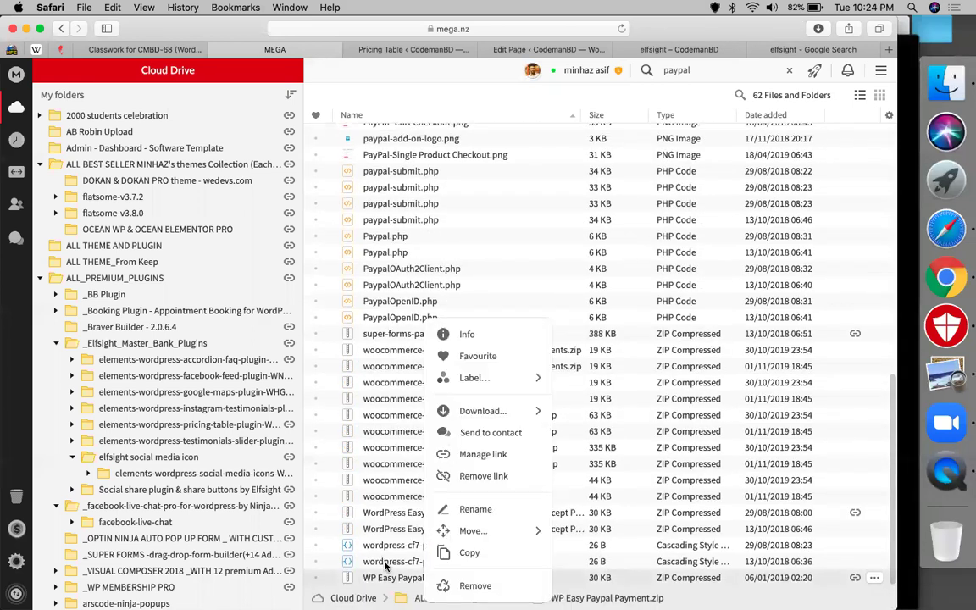
pyautogui.click(494, 454)
pyautogui.click(634, 433)
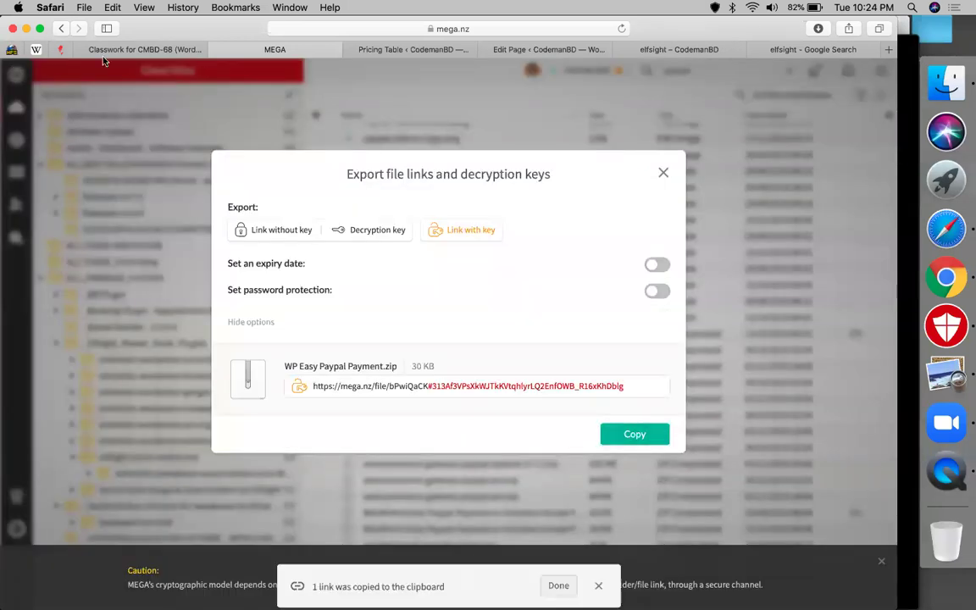
pyautogui.hotkey('ctrl', 'shift', 'Tab')
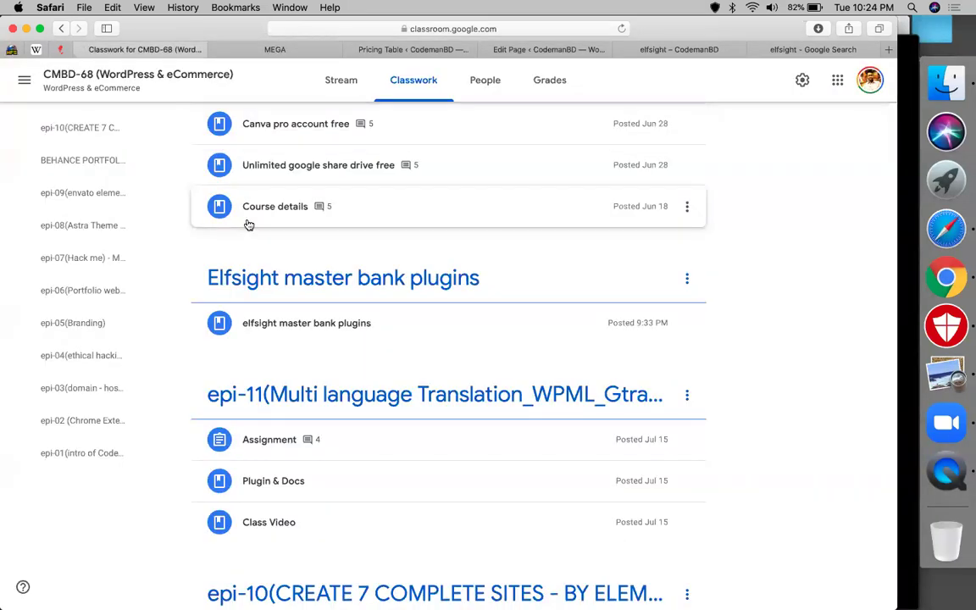
# - Create a Material titled 'easy paypal' with the copied MEGA link attached
pyautogui.scroll(3, 246, 186)
pyautogui.click(241, 133)
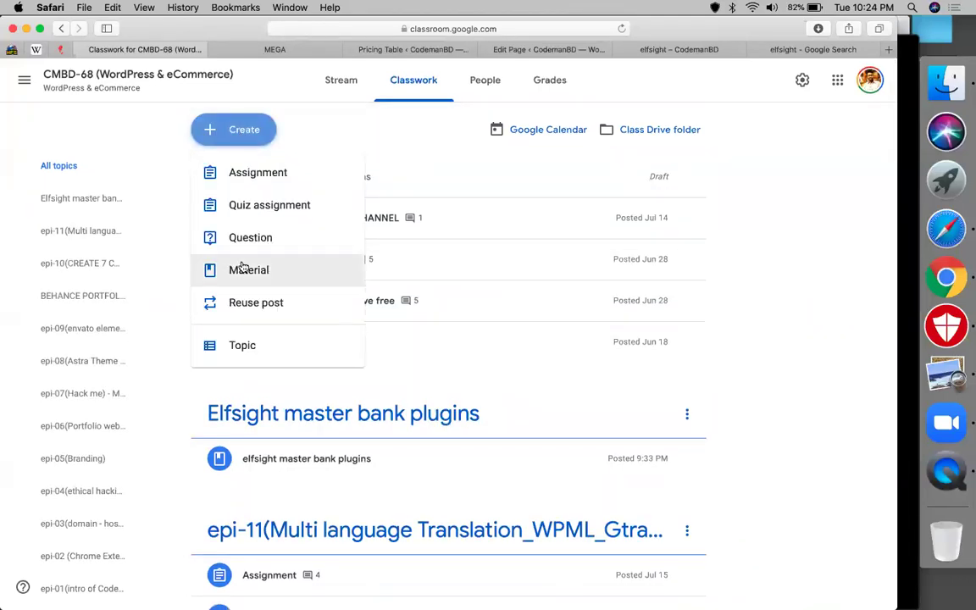
pyautogui.click(241, 267)
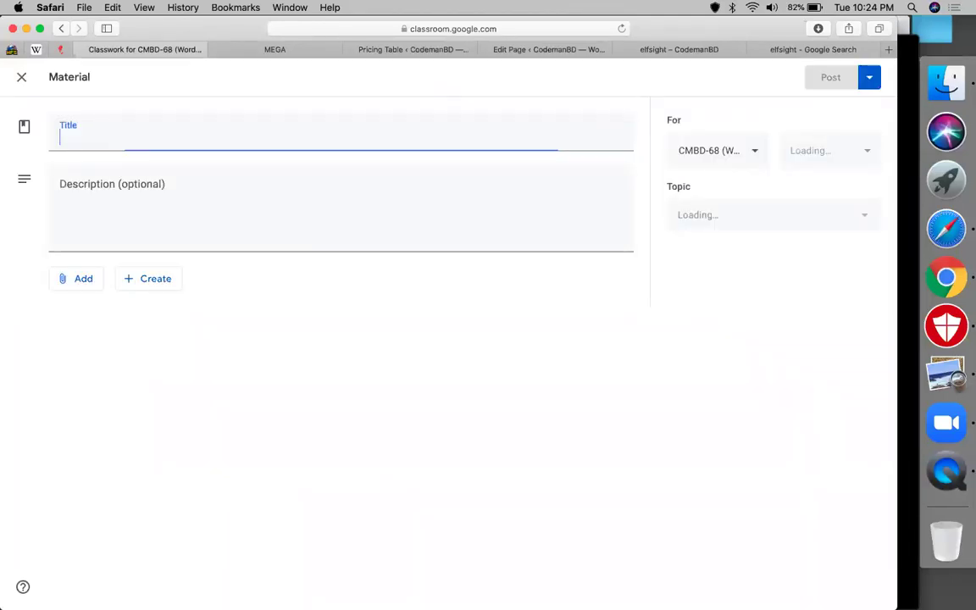
pyautogui.write('easy paypal')
pyautogui.click(69, 277)
pyautogui.click(95, 325)
pyautogui.press('cmd+v')
pyautogui.click(514, 379)
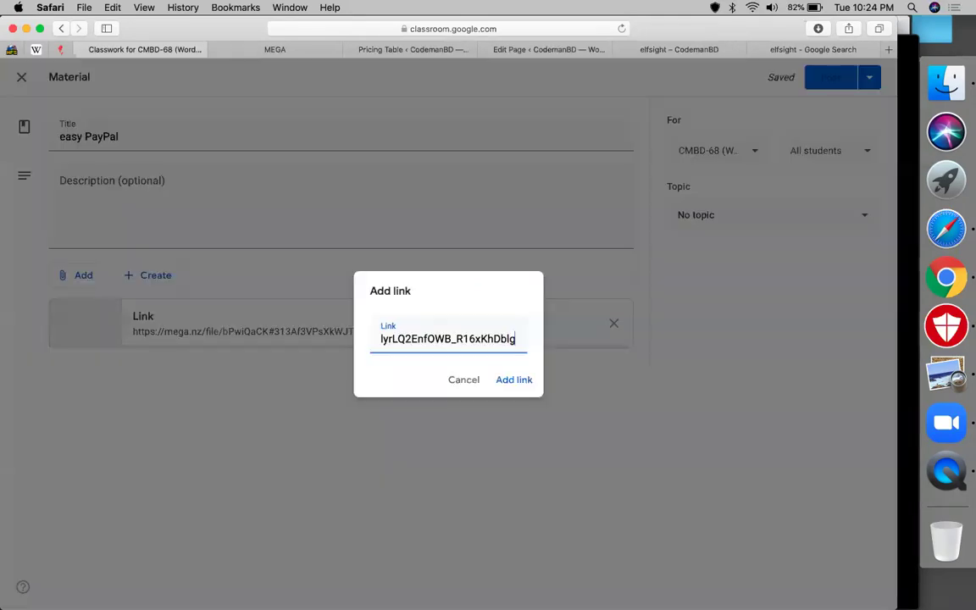
# - Set the topic to Elfsight master bank plugins and add class CMBD-66 as a recipient
pyautogui.click(762, 215)
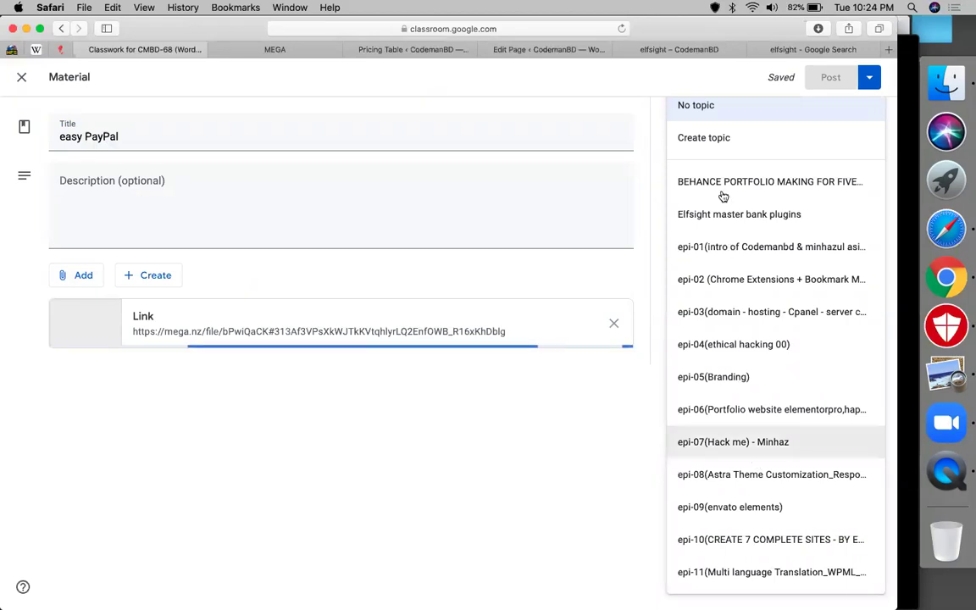
pyautogui.click(689, 217)
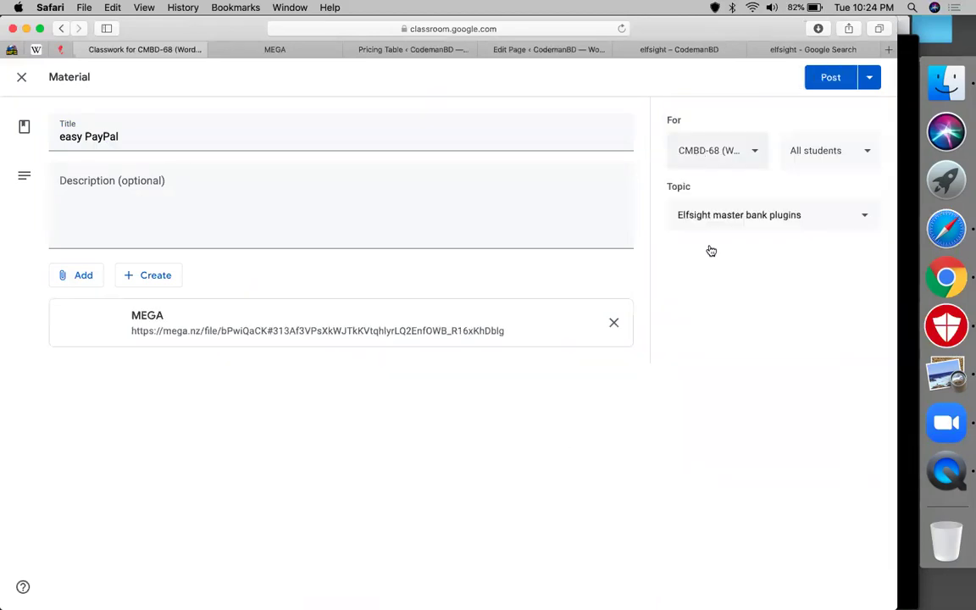
pyautogui.click(712, 150)
pyautogui.click(685, 202)
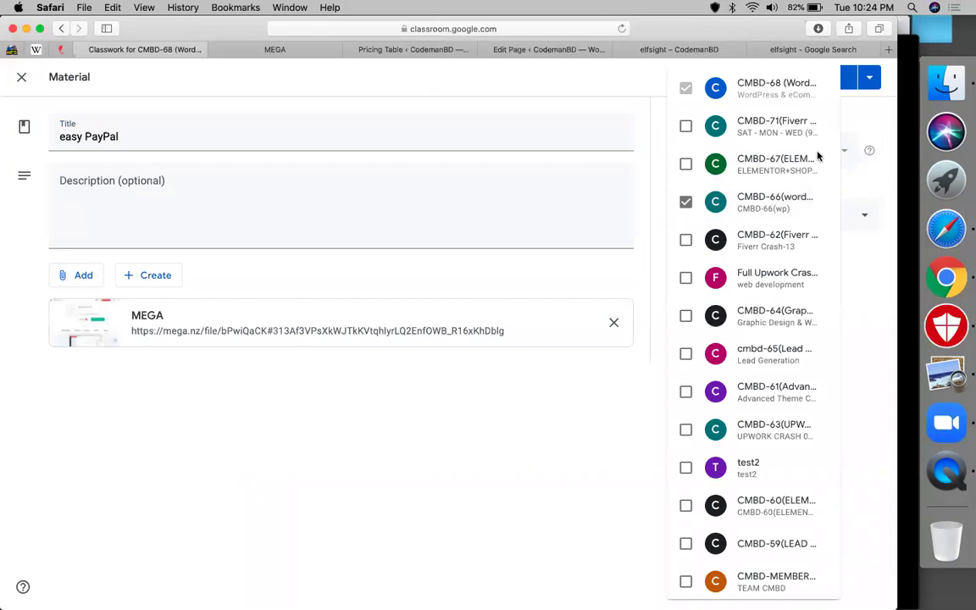
pyautogui.press('Escape')
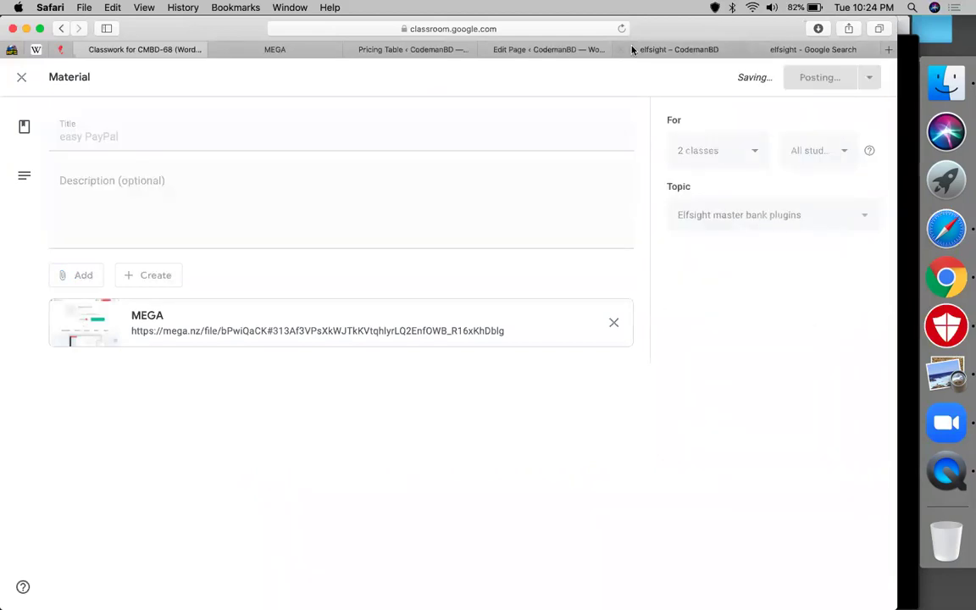
pyautogui.click(291, 52)
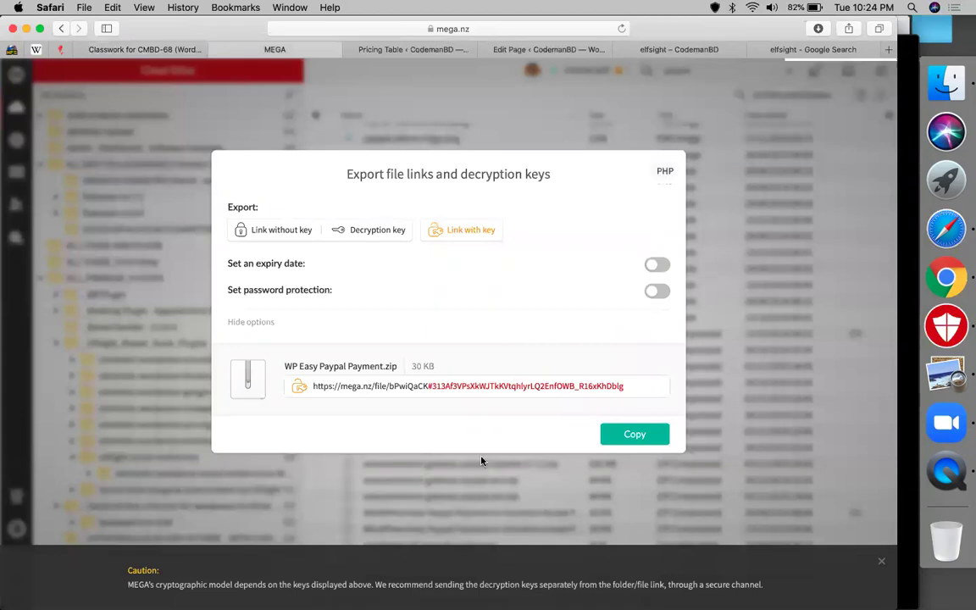
# - Close the export links dialog and download WP Easy Paypal Payment.zip from MEGA
pyautogui.click(482, 521)
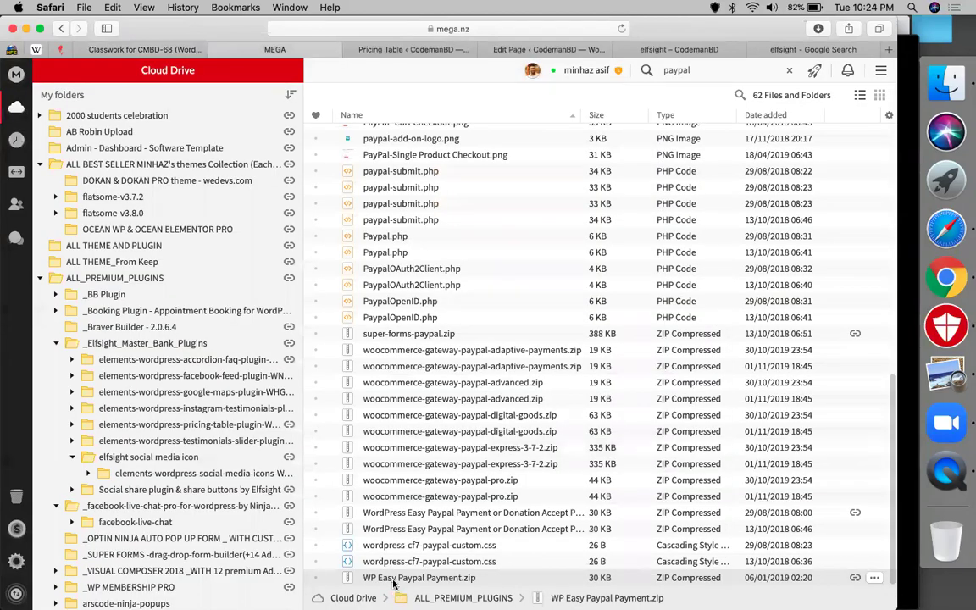
pyautogui.rightClick(393, 581)
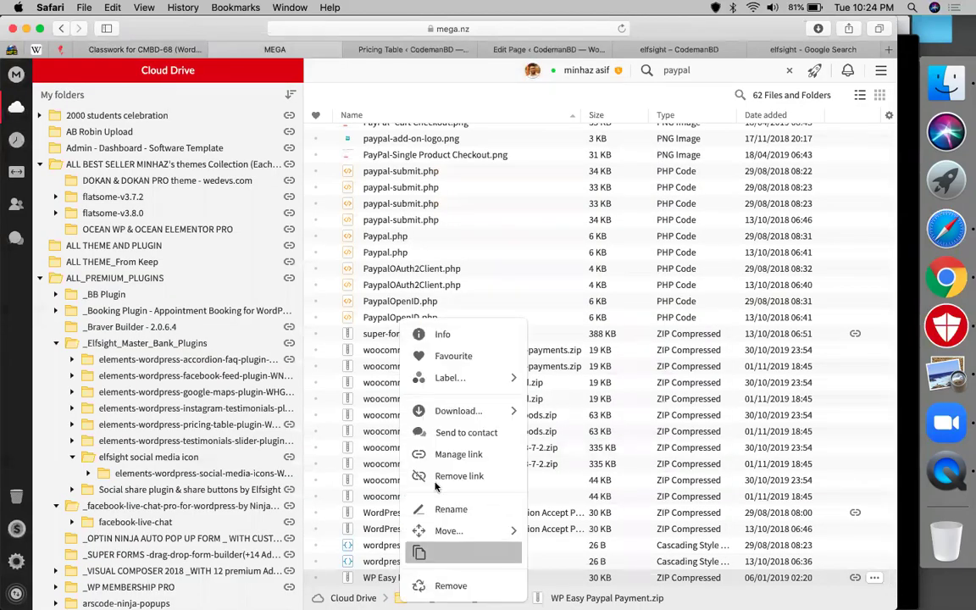
pyautogui.click(442, 419)
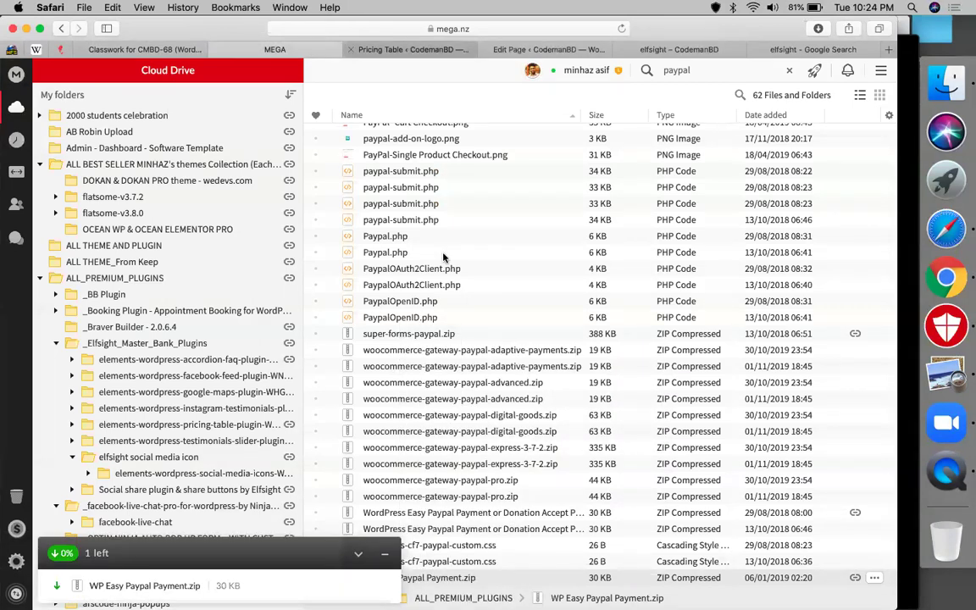
pyautogui.hotkey('ctrl', 'Tab')
pyautogui.scroll(-1, 342, 458)
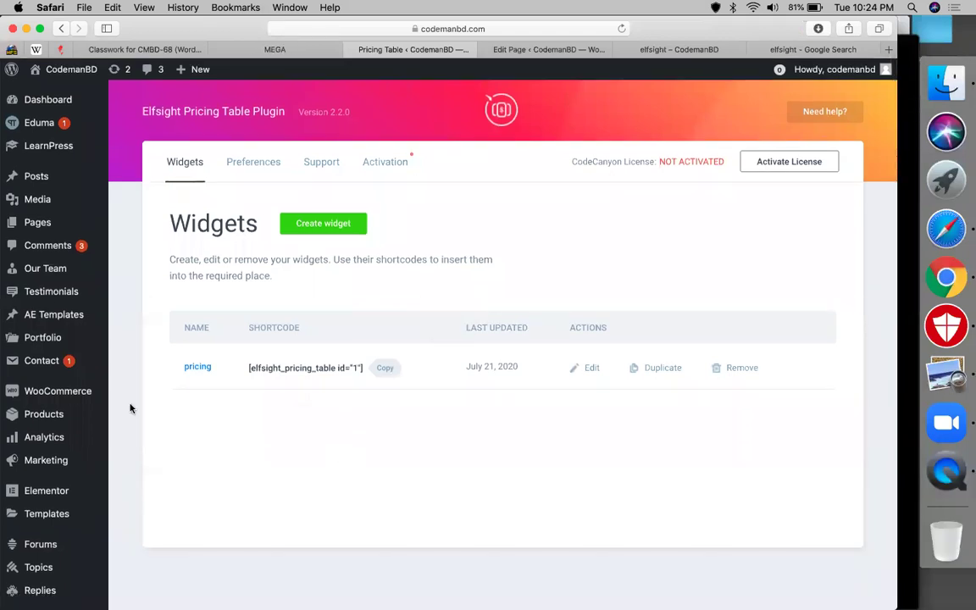
# - Go to the Plugins Add New page in WordPress admin
pyautogui.scroll(-5, 70, 508)
pyautogui.scroll(-1, 127, 461)
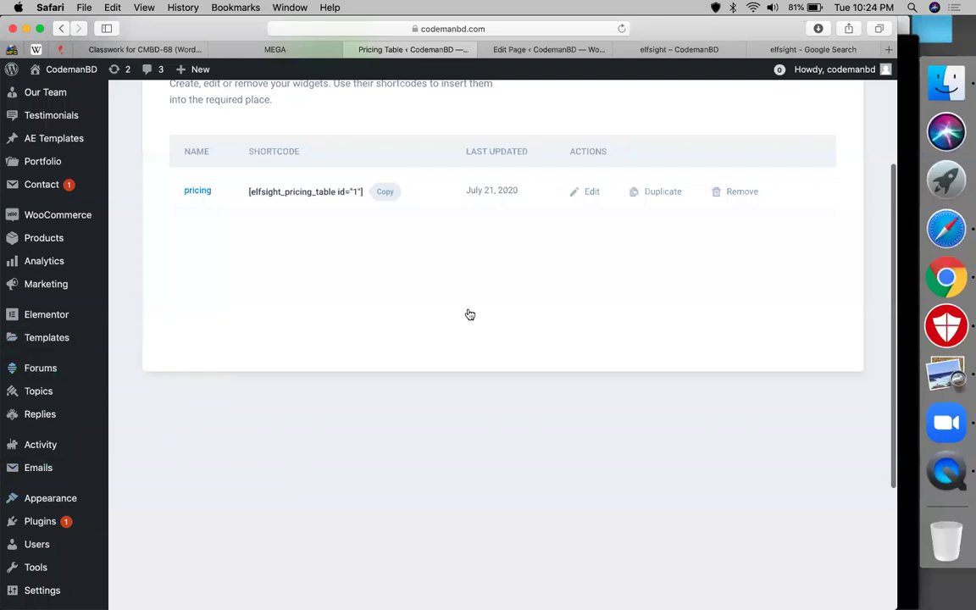
pyautogui.scroll(6, 469, 314)
pyautogui.scroll(-10, 314, 407)
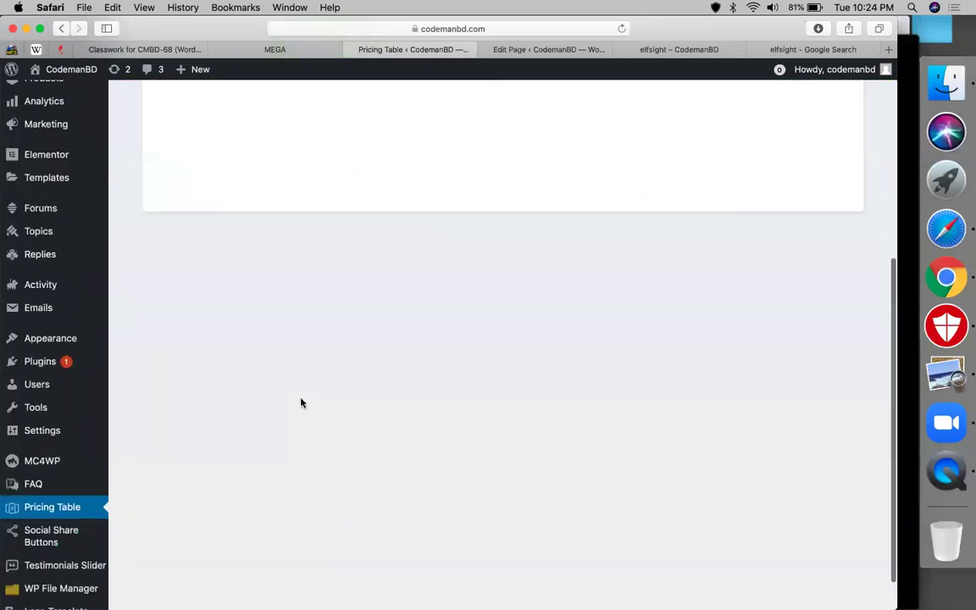
pyautogui.moveTo(85, 319)
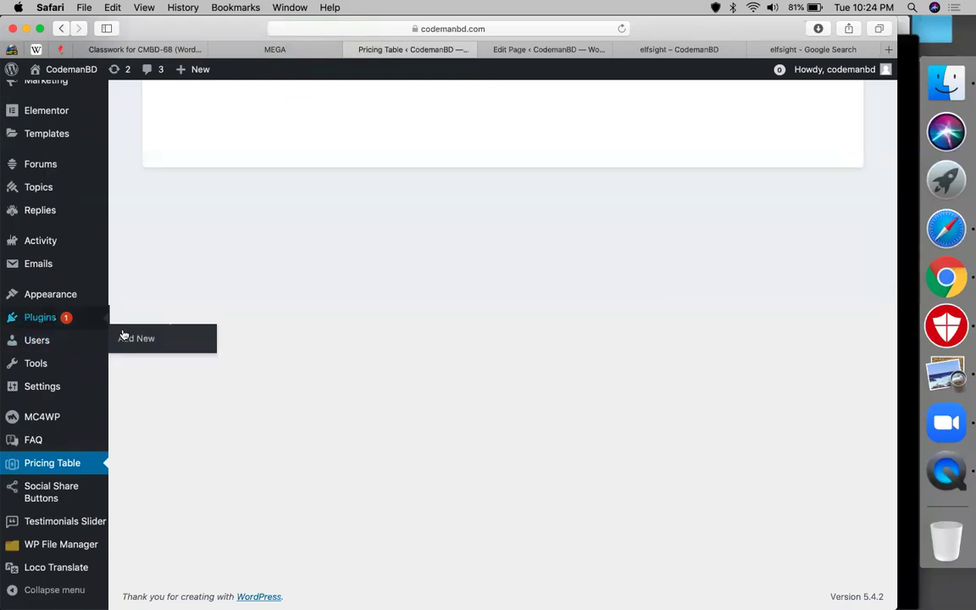
pyautogui.click(124, 339)
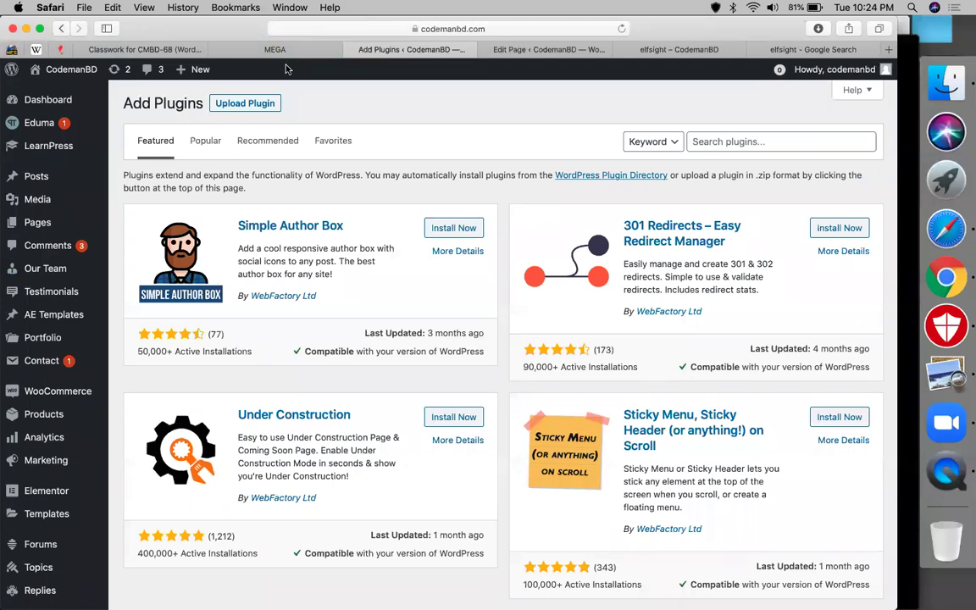
# - Upload WP Easy Paypal Payment.zip, install it, and activate the plugin
pyautogui.click(228, 102)
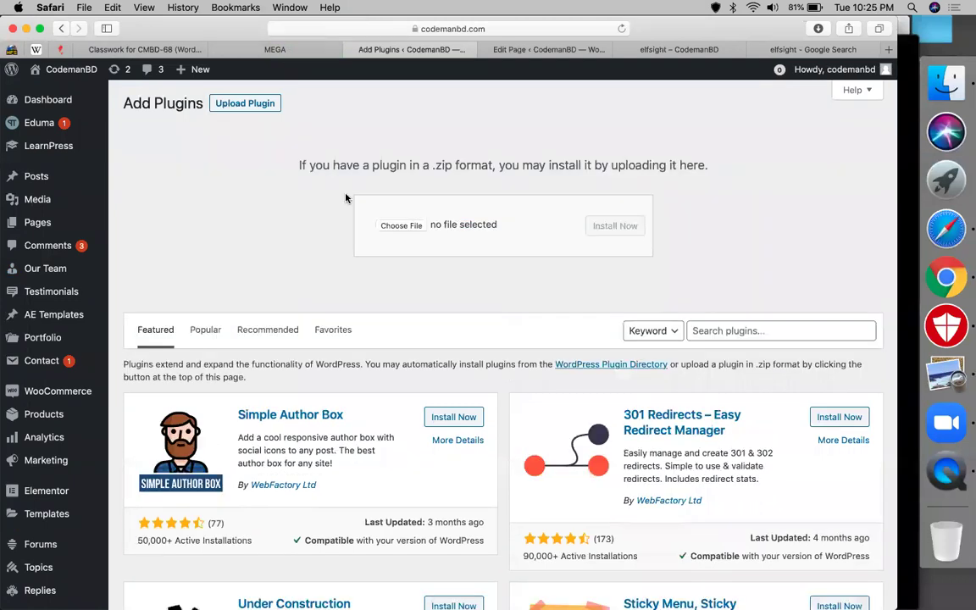
pyautogui.click(402, 225)
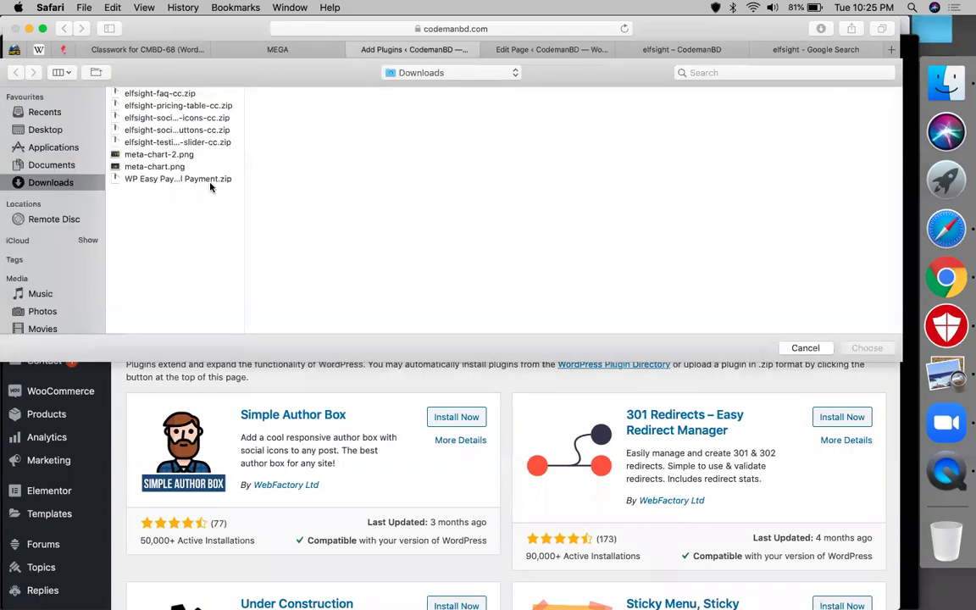
pyautogui.click(211, 184)
pyautogui.doubleClick(211, 182)
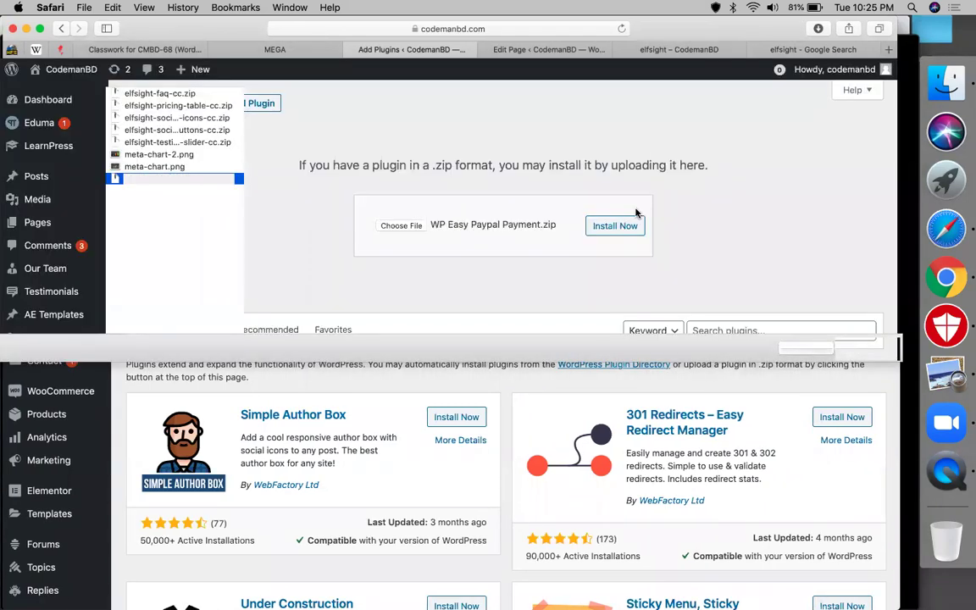
pyautogui.click(626, 226)
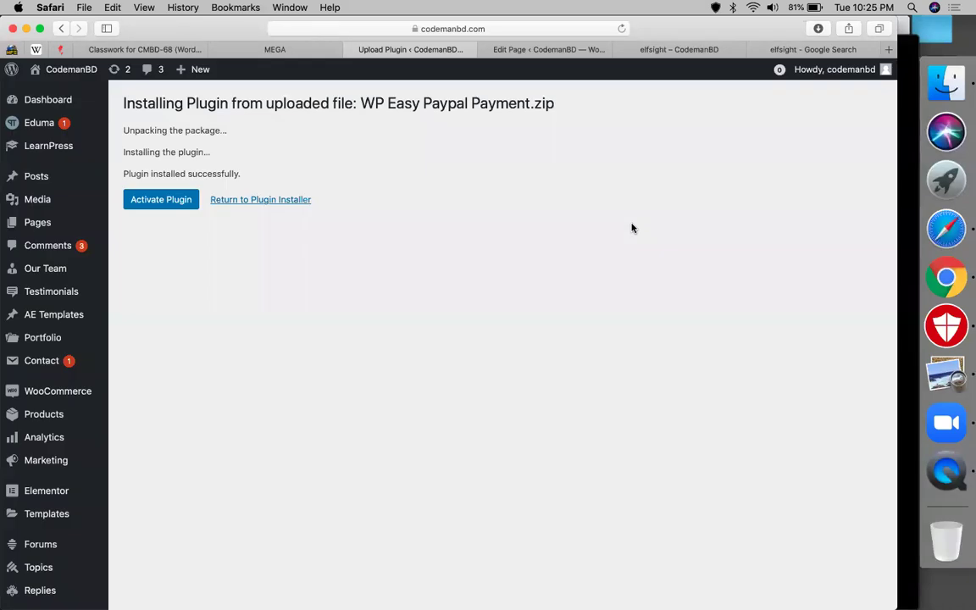
pyautogui.click(158, 199)
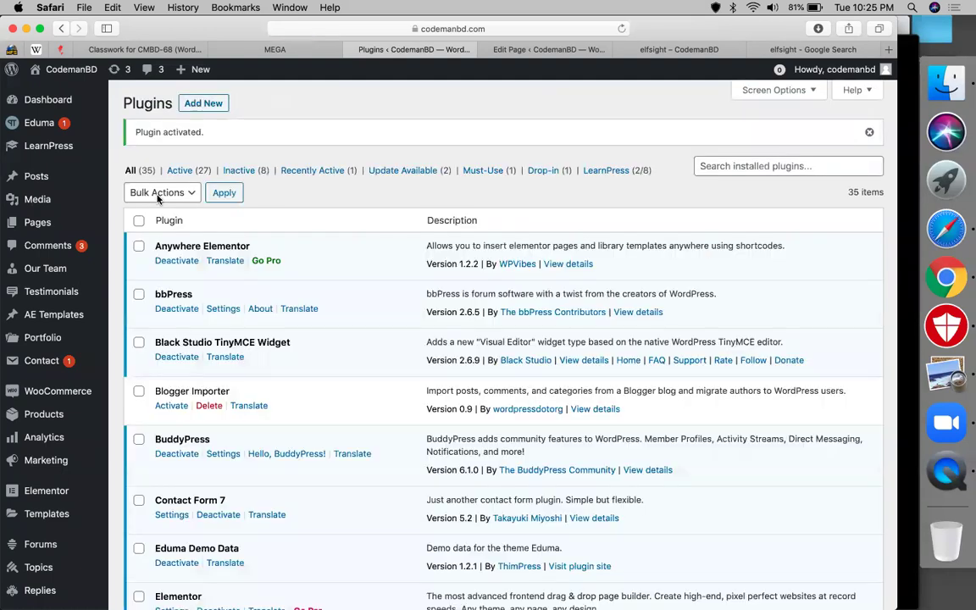
pyautogui.scroll(-10, 24, 394)
# - In WP PayPal Payment settings, replace the PayPal email with the new receiving address, fixing a typo
pyautogui.moveTo(50, 387)
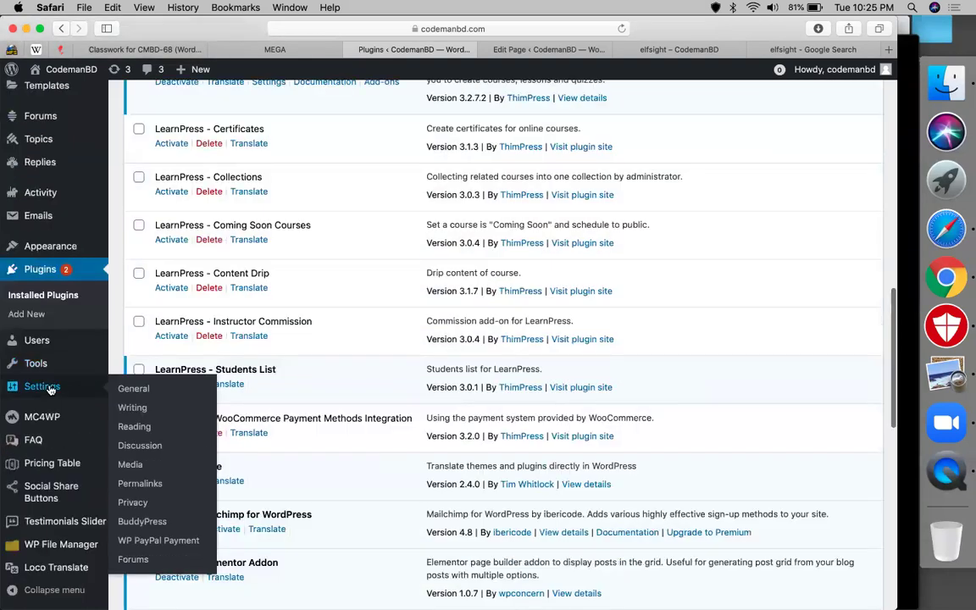
pyautogui.click(178, 543)
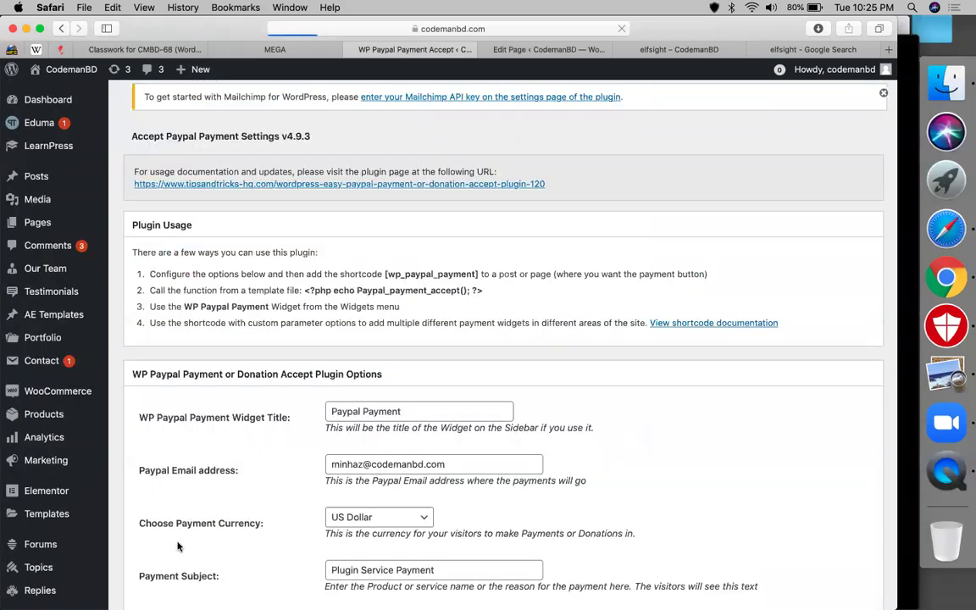
pyautogui.scroll(-3, 339, 381)
pyautogui.click(399, 227)
pyautogui.tripleClick(409, 281)
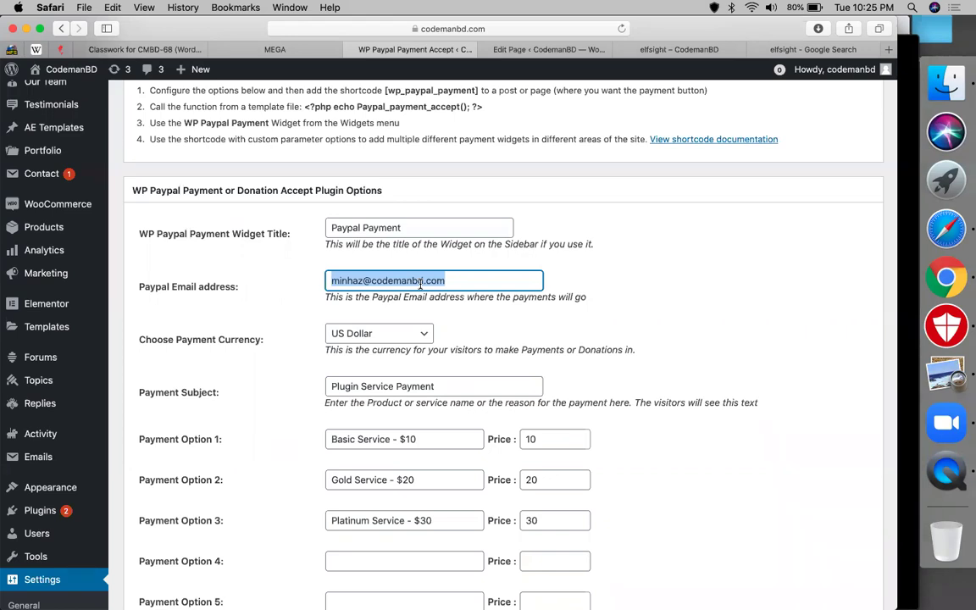
pyautogui.click(400, 280)
pyautogui.press('BackSpace')
pyautogui.write('.')
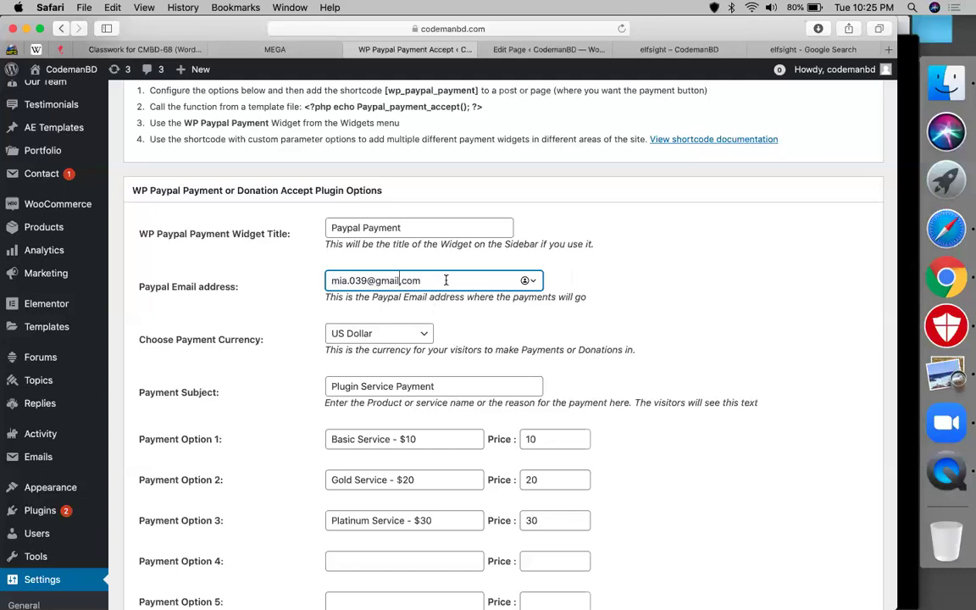
pyautogui.press('Right')
pyautogui.click(696, 277)
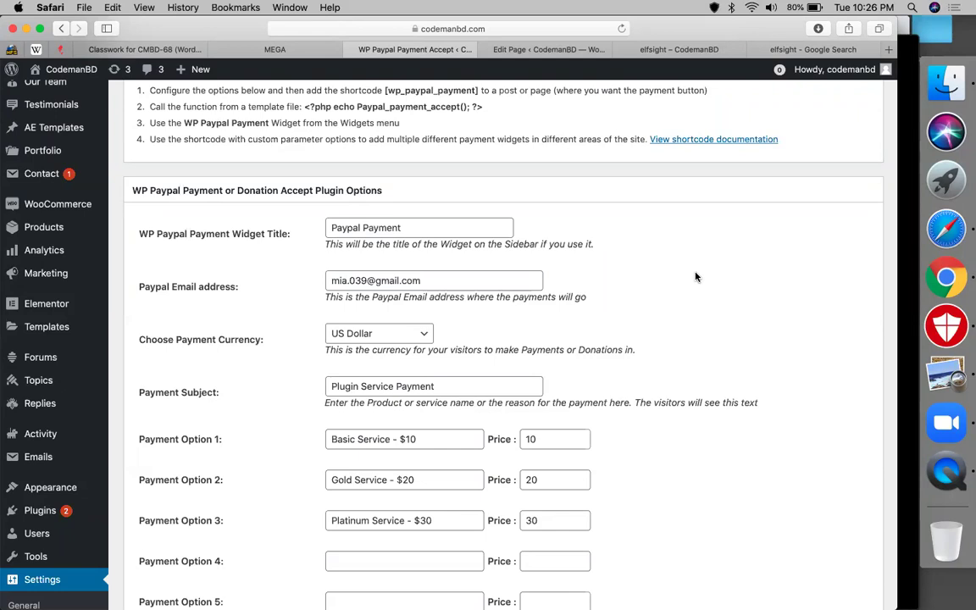
# - Review the newly entered PayPal email address in its field
pyautogui.moveTo(365, 252); pyautogui.dragTo(369, 286)
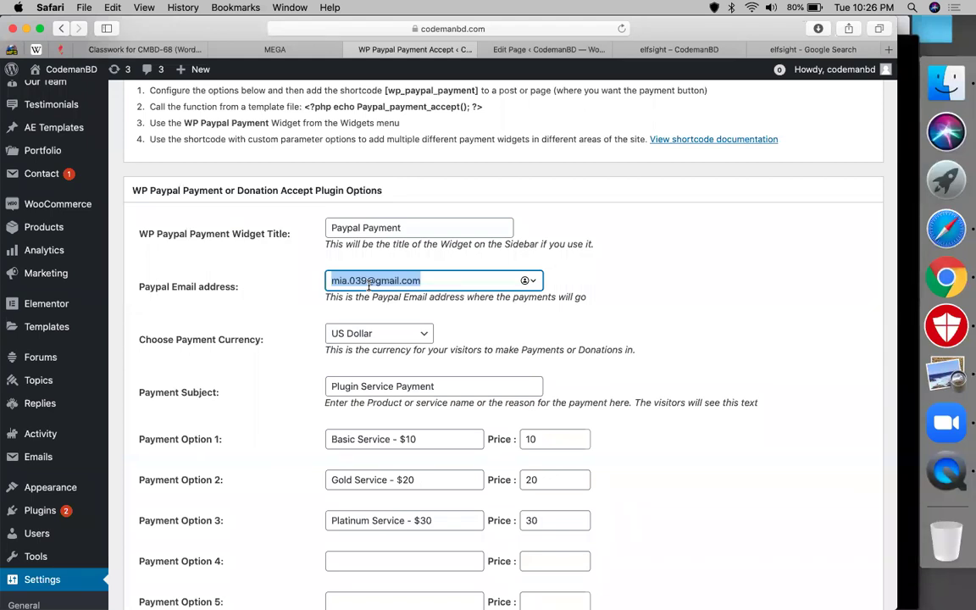
pyautogui.click(644, 283)
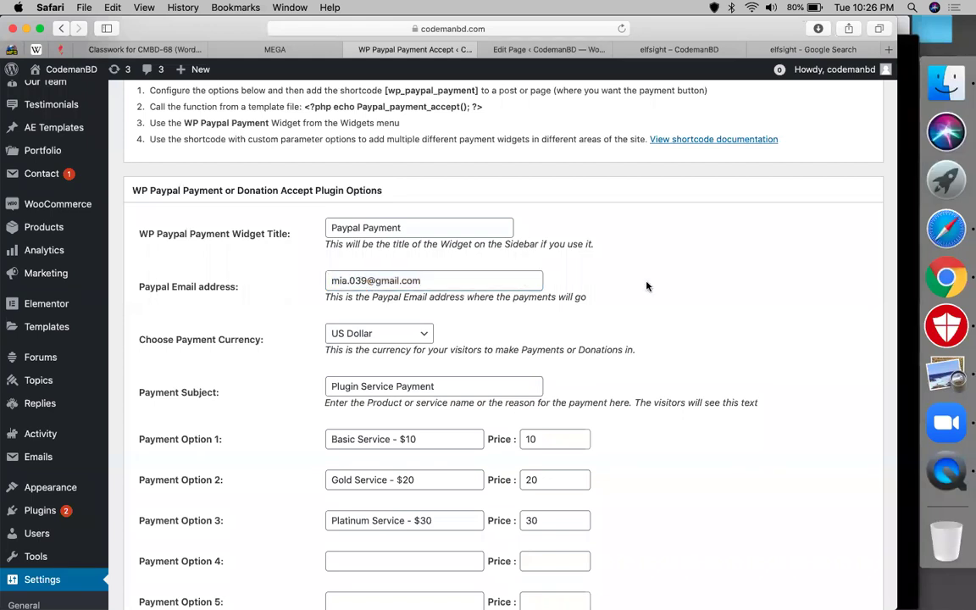
pyautogui.click(475, 278)
pyautogui.click(633, 283)
pyautogui.tripleClick(473, 281)
pyautogui.tripleClick(472, 281)
pyautogui.click(693, 296)
# - Change Payment Option 1 to 'personal website - $50' with price 50
pyautogui.scroll(-2, 625, 349)
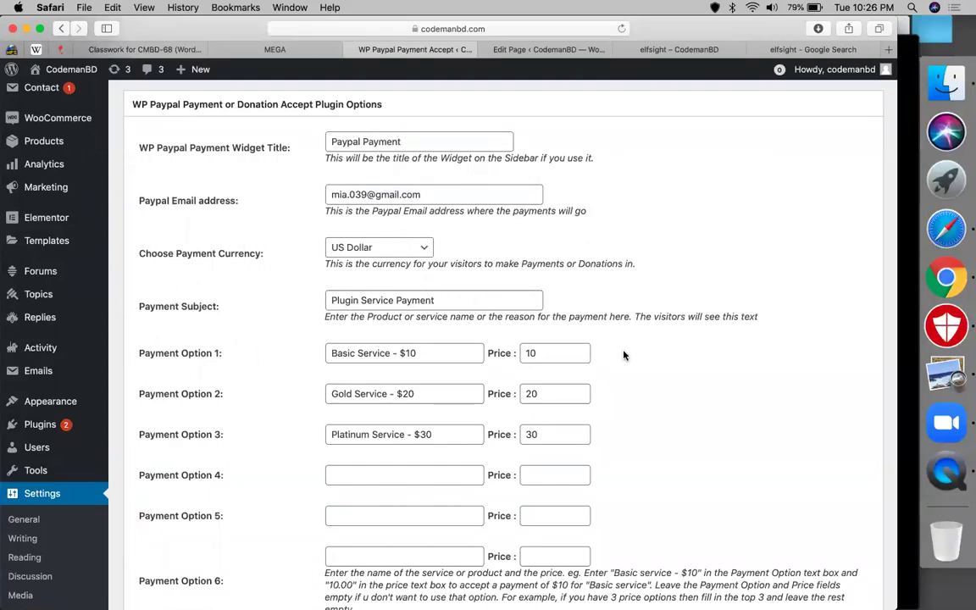
pyautogui.click(343, 354)
pyautogui.doubleClick(342, 354)
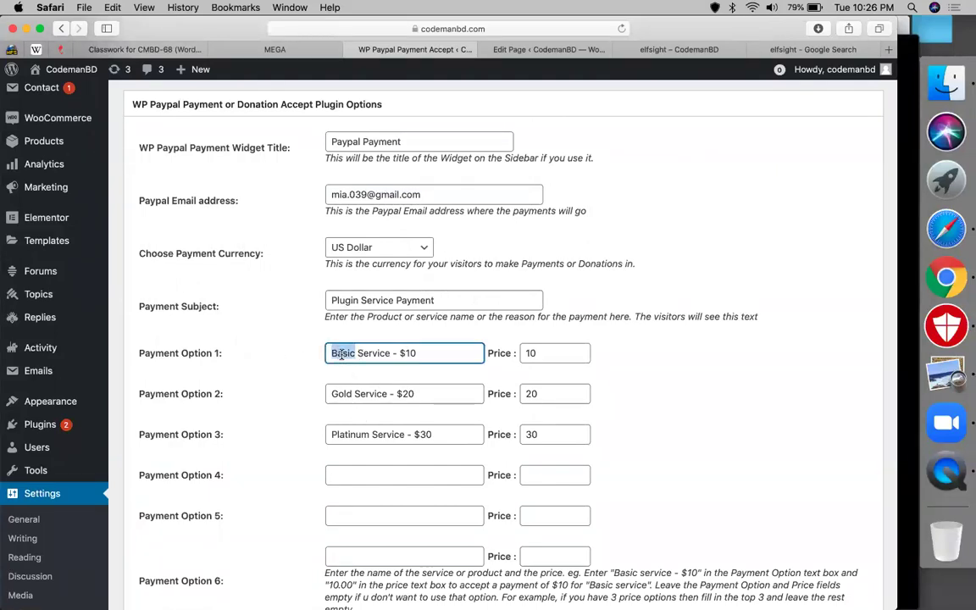
pyautogui.keyDown('shift'); pyautogui.click(390, 354); pyautogui.keyUp('shift')
pyautogui.write('personal website')
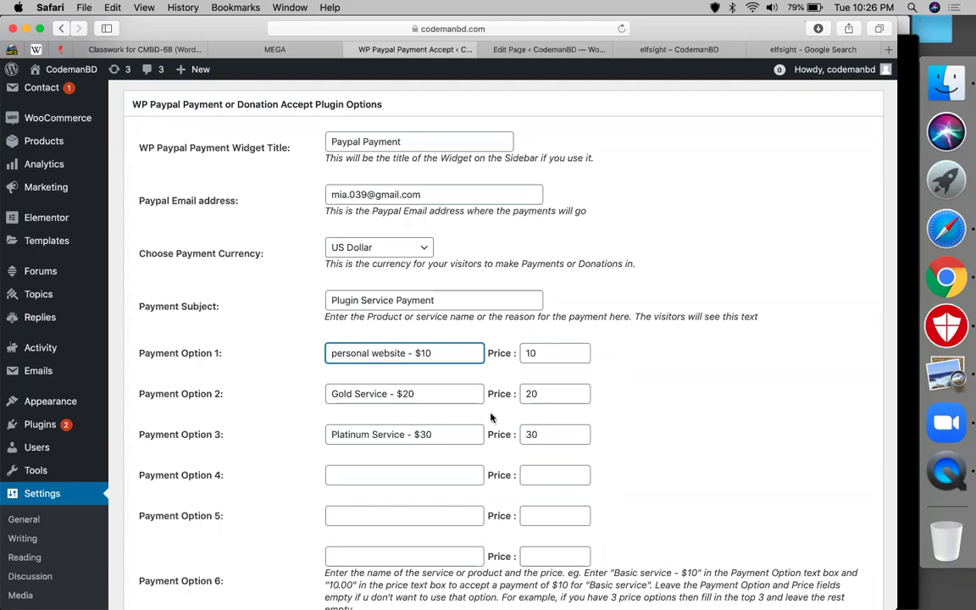
pyautogui.moveTo(434, 353); pyautogui.dragTo(421, 354)
pyautogui.write('50')
pyautogui.doubleClick(564, 347)
pyautogui.write('50')
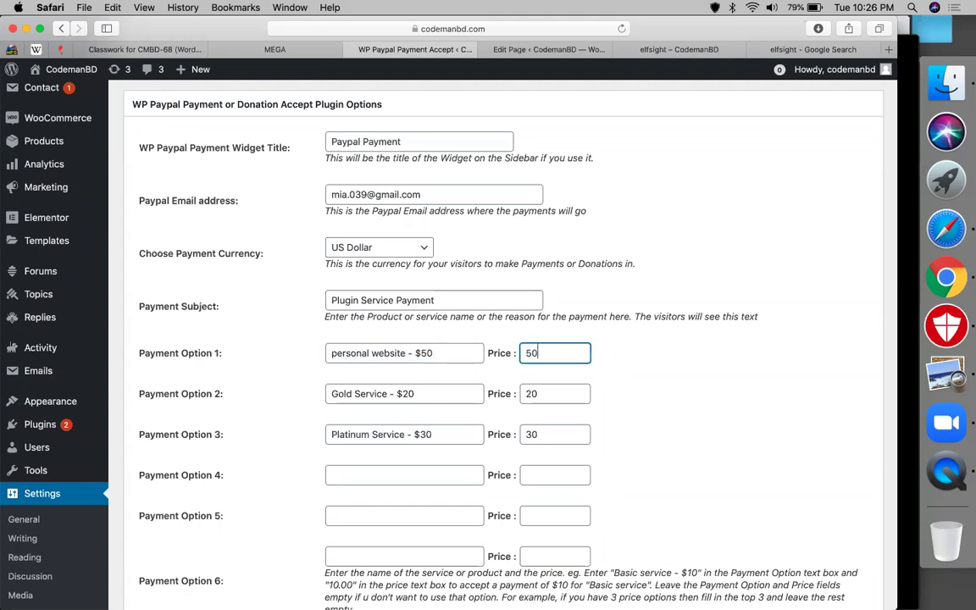
# - Change Payment Option 2 to 'agency website - $120' with price 120
pyautogui.moveTo(388, 393); pyautogui.dragTo(331, 393)
pyautogui.write('agency')
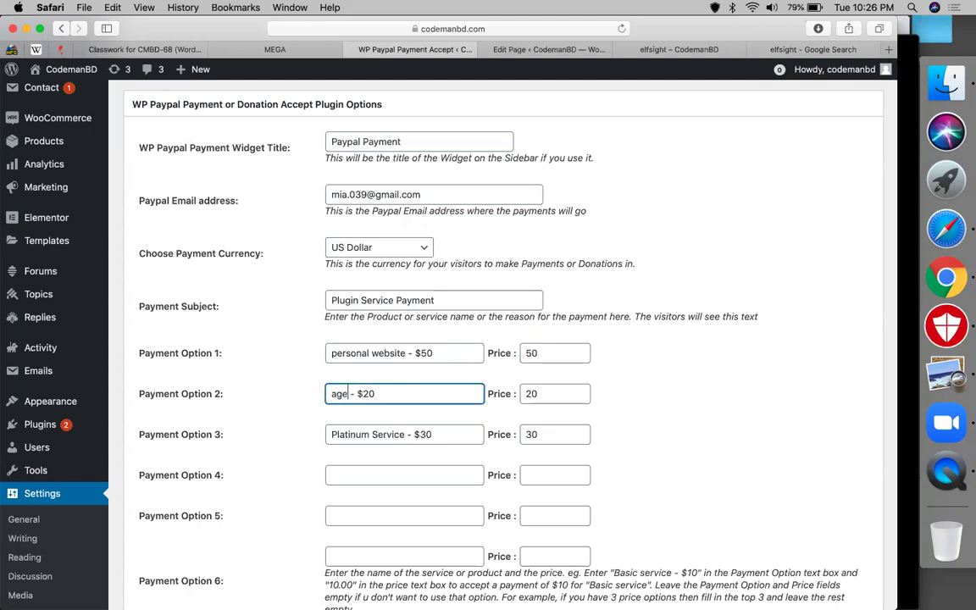
pyautogui.write(' website')
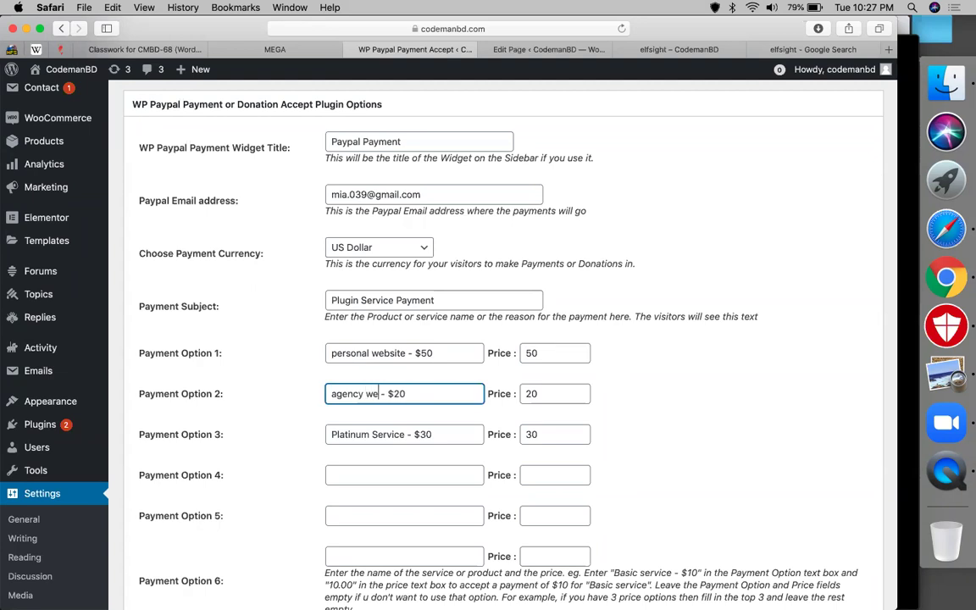
pyautogui.click(415, 393)
pyautogui.write('1')
pyautogui.click(525, 393)
pyautogui.write('1')
# - Change Payment Option 3 to 'ecommerce website - $250' with price 250
pyautogui.moveTo(405, 433); pyautogui.dragTo(329, 433)
pyautogui.write('ecom')
pyautogui.write('merce webs')
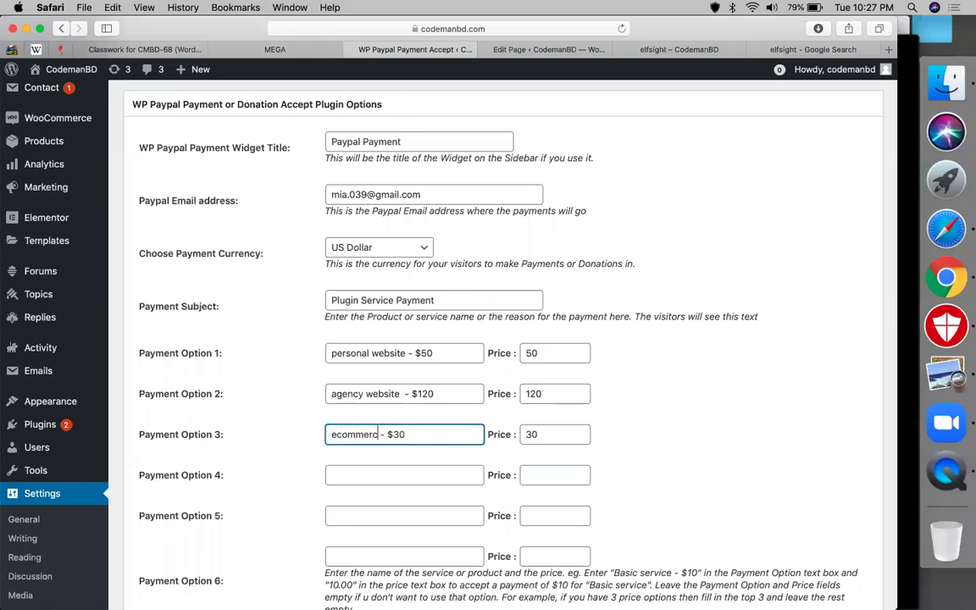
pyautogui.write('ite')
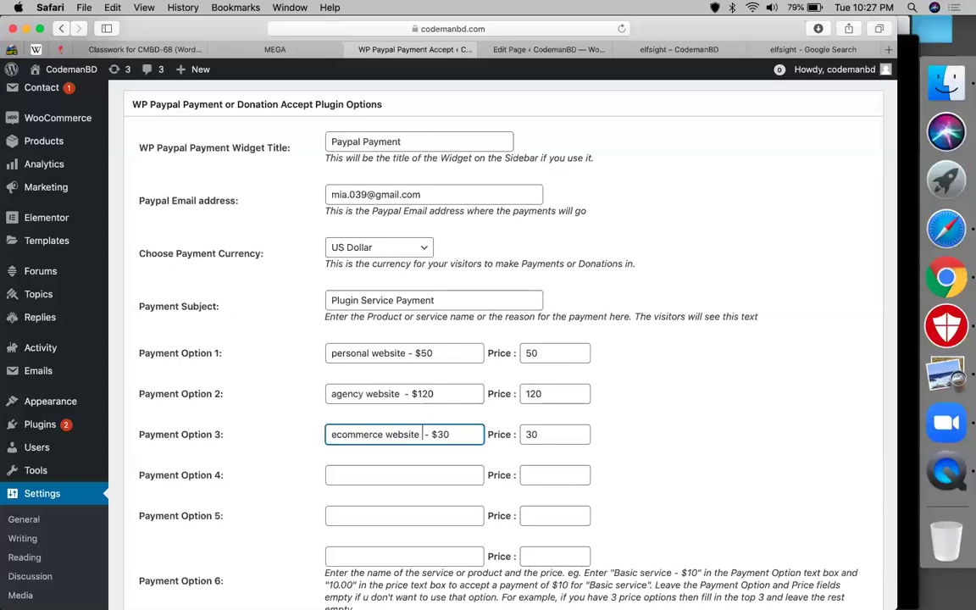
pyautogui.click(463, 432)
pyautogui.hotkey('shift', 'Left')
pyautogui.hotkey('shift', 'Left')
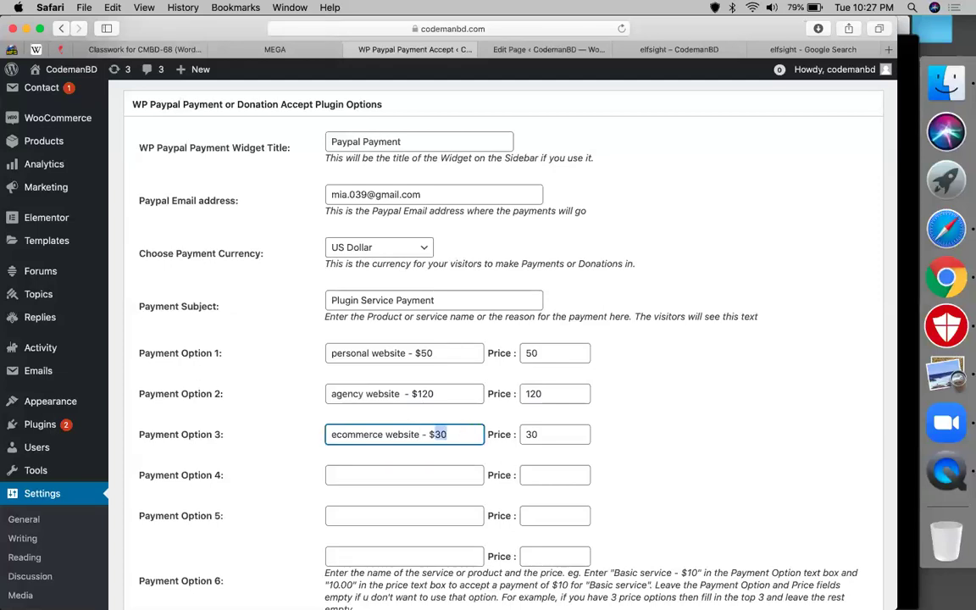
pyautogui.write('250')
pyautogui.click(557, 436)
pyautogui.doubleClick(556, 435)
pyautogui.write('250')
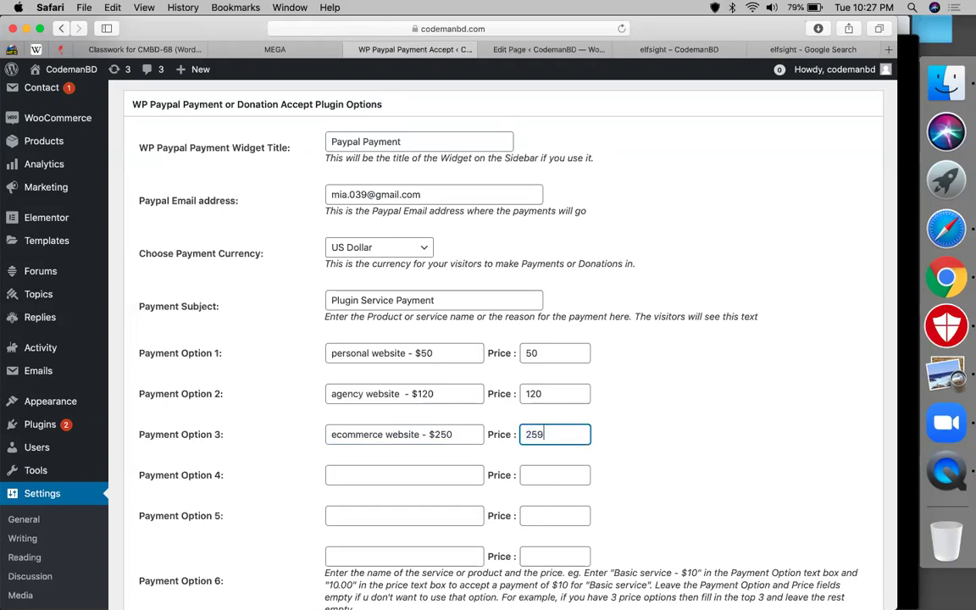
pyautogui.doubleClick(533, 430)
pyautogui.tripleClick(425, 429)
pyautogui.click(645, 462)
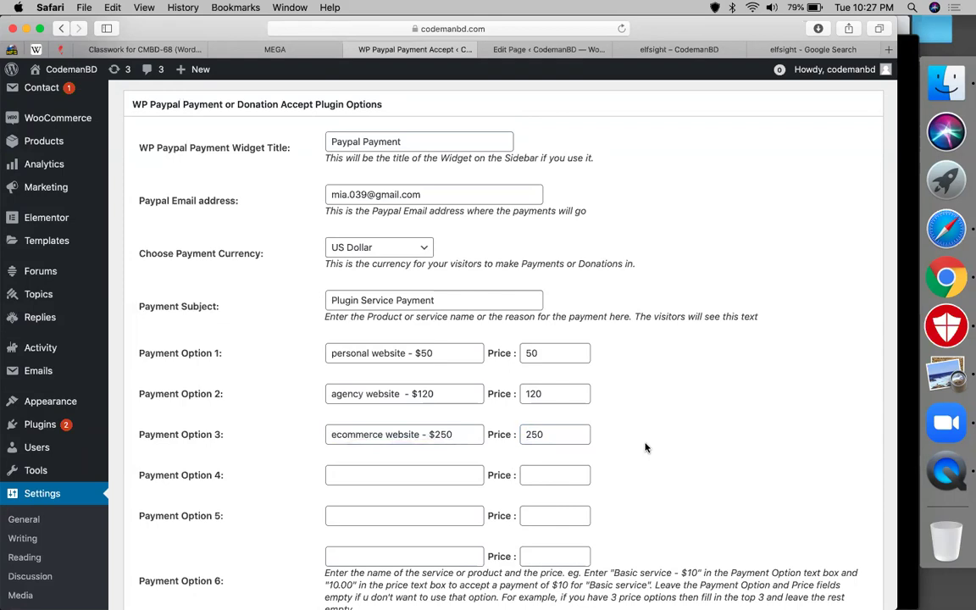
pyautogui.scroll(-10, 646, 457)
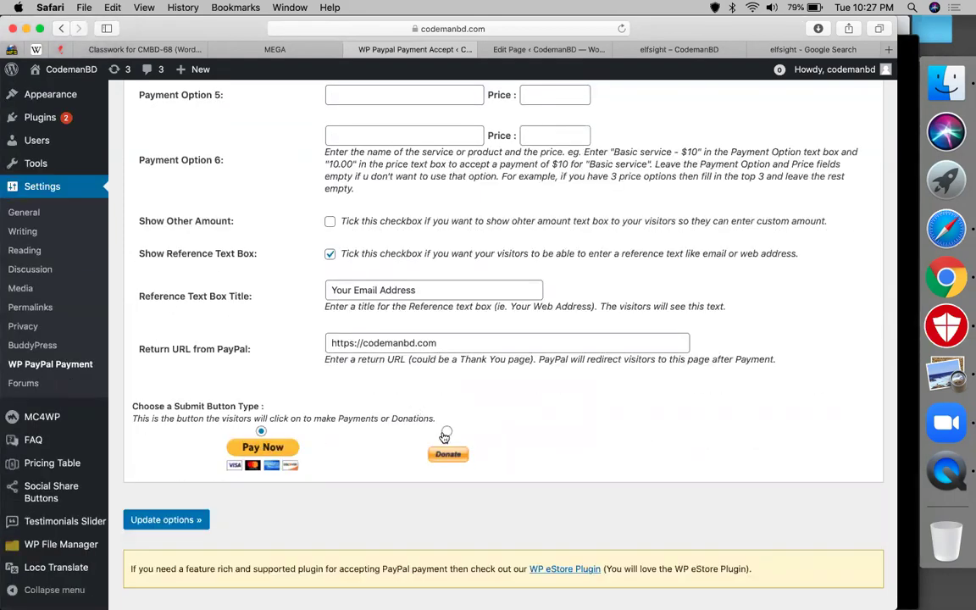
# - Save the PayPal payment options with Update options
pyautogui.click(161, 520)
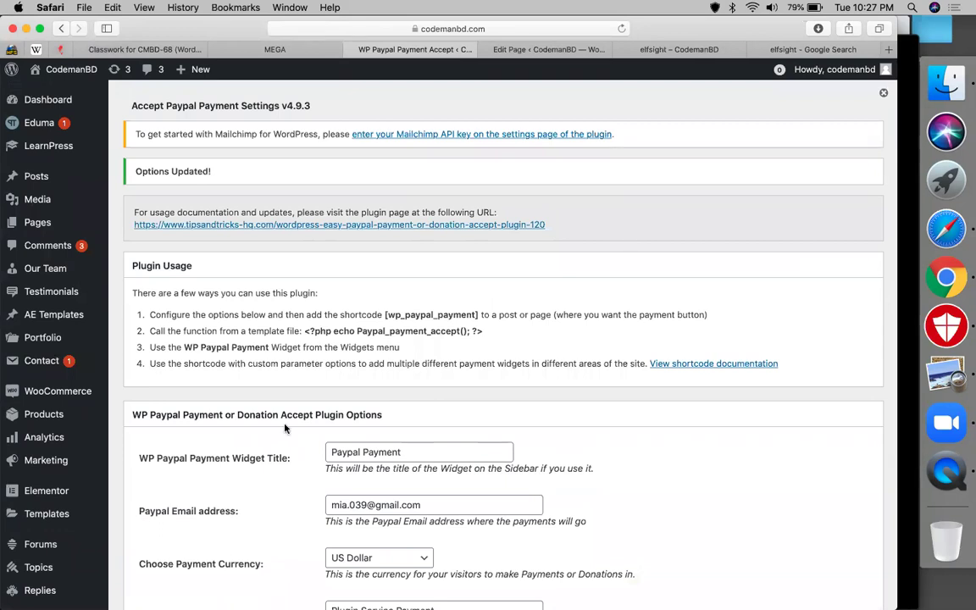
pyautogui.scroll(-3, 246, 356)
pyautogui.scroll(-1, 454, 270)
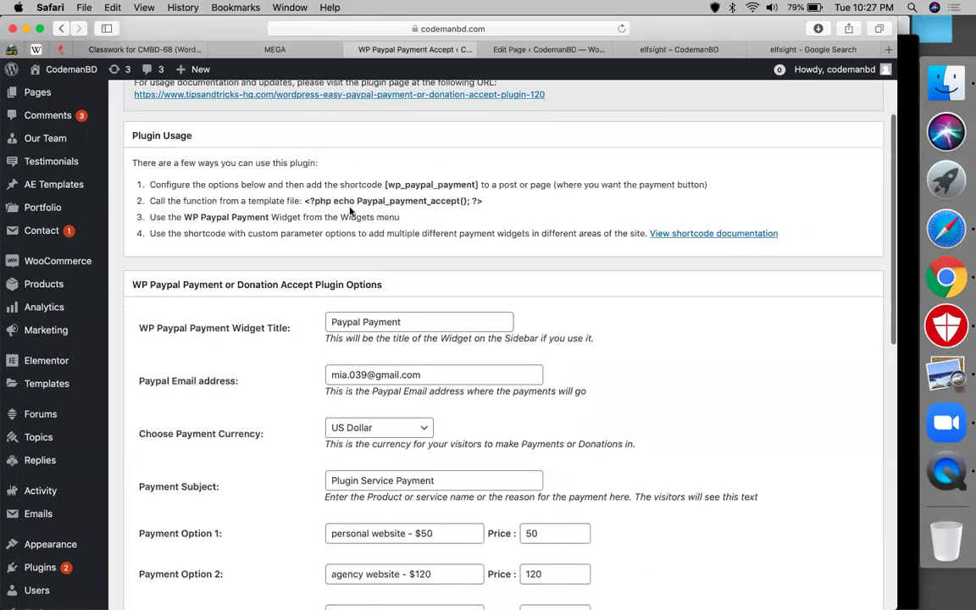
# - Copy the [wp_paypal_payment] shortcode from the Plugin Usage section
pyautogui.doubleClick(386, 184)
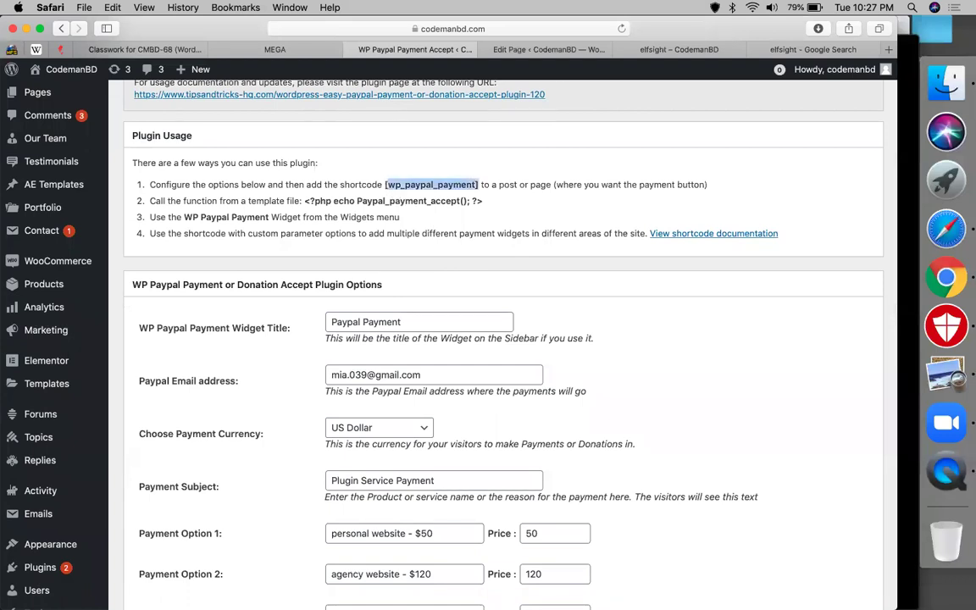
pyautogui.click(386, 186)
pyautogui.moveTo(386, 187); pyautogui.dragTo(424, 166)
pyautogui.press('super+c')
pyautogui.click(356, 191)
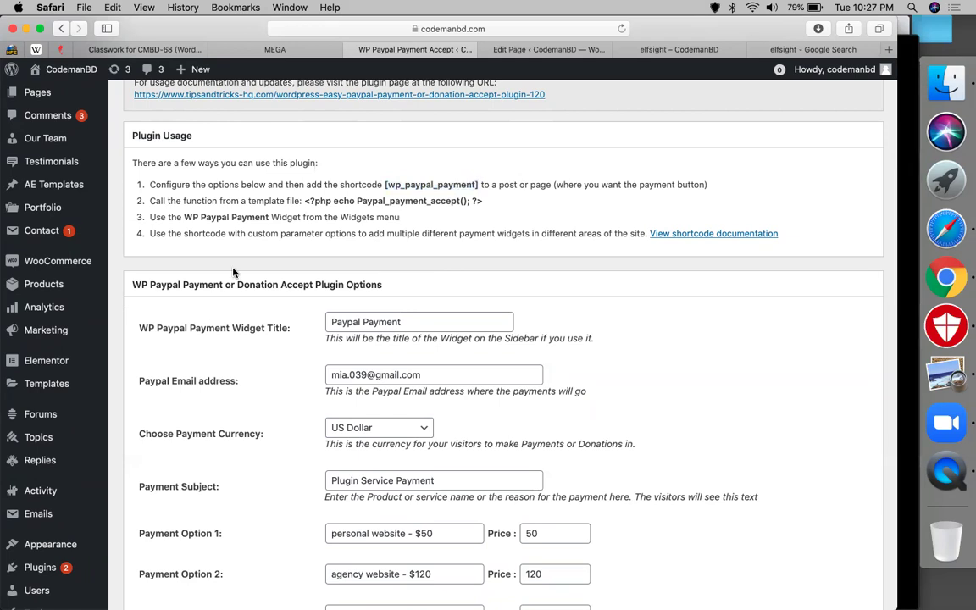
pyautogui.scroll(3, 234, 272)
# - Create a new page titled 'buy now'
pyautogui.moveTo(146, 226)
pyautogui.click(145, 245)
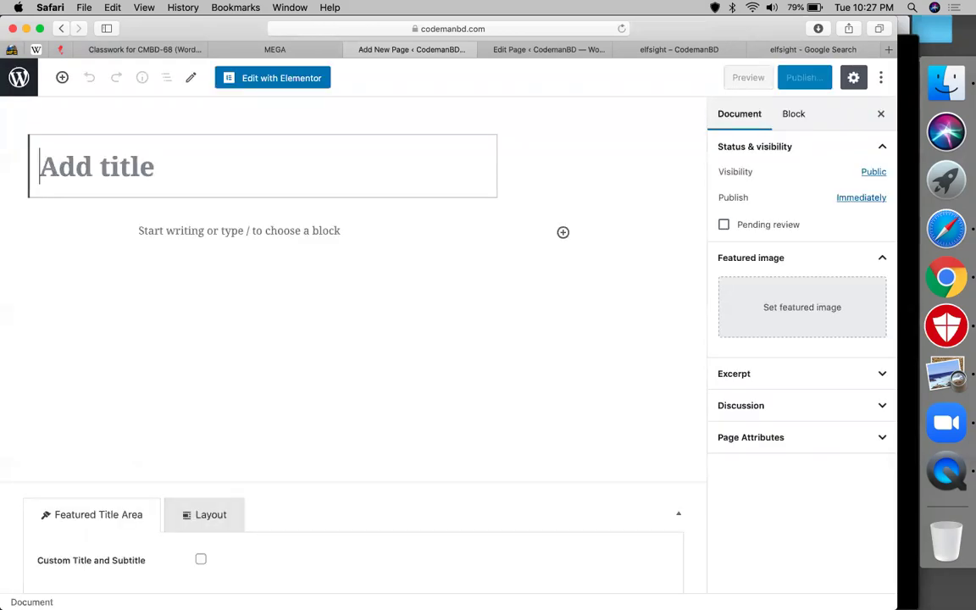
pyautogui.write('buy now')
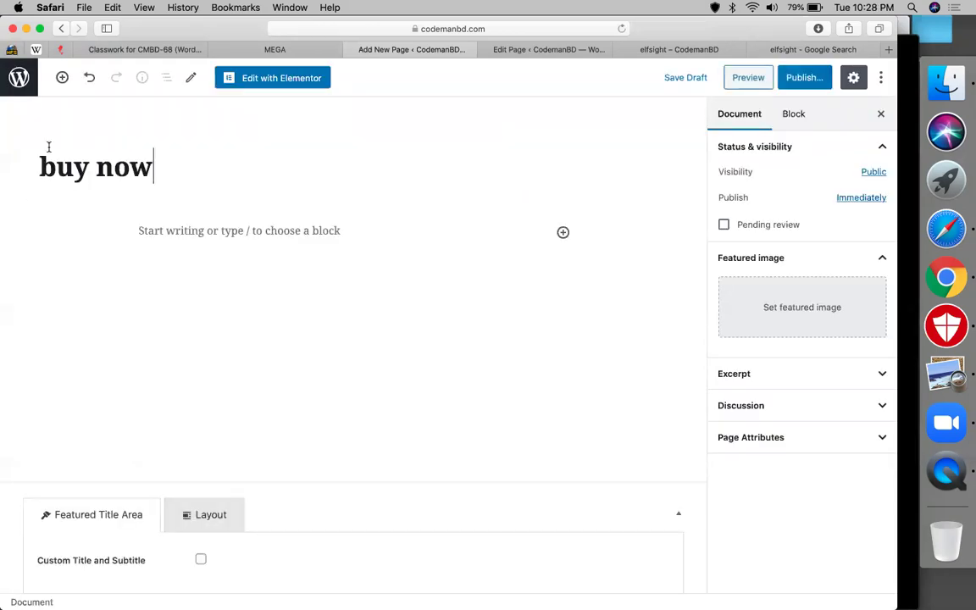
# - Add a Shortcode block with [wp_paypal_payment], publish the page, and view it live
pyautogui.click(62, 88)
pyautogui.write('sh')
pyautogui.click(107, 220)
pyautogui.press('super+v')
pyautogui.click(805, 78)
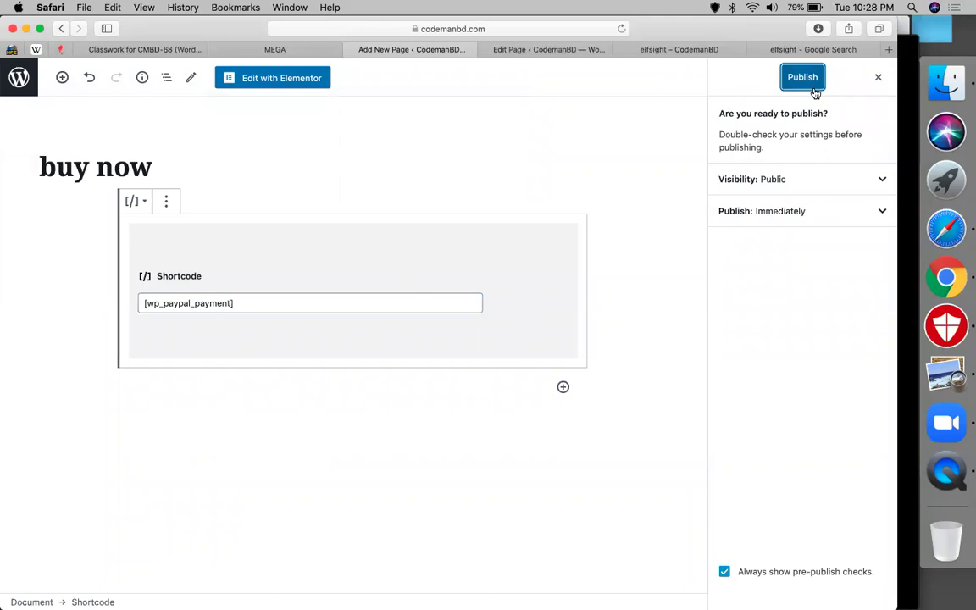
pyautogui.click(814, 88)
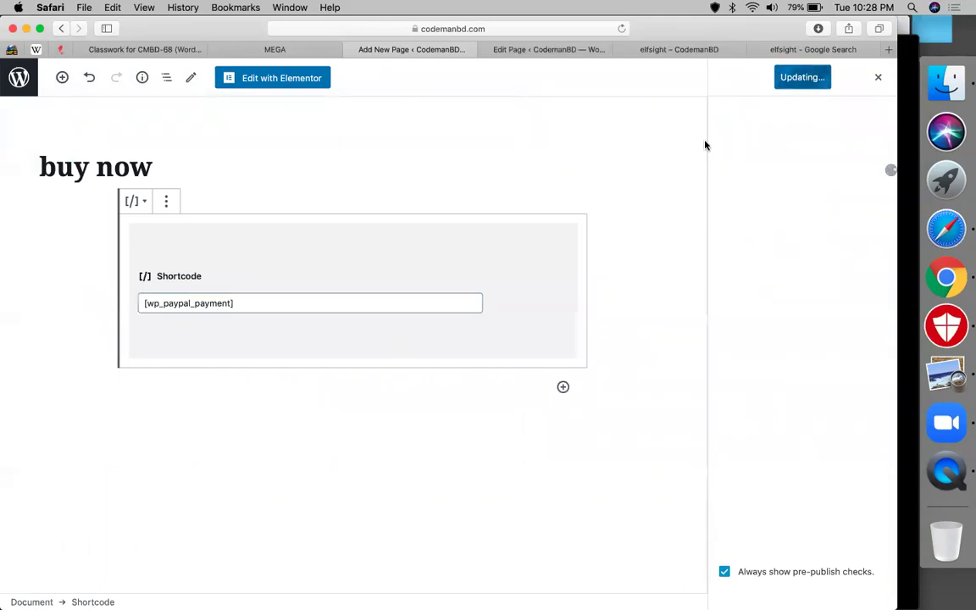
pyautogui.click(742, 216)
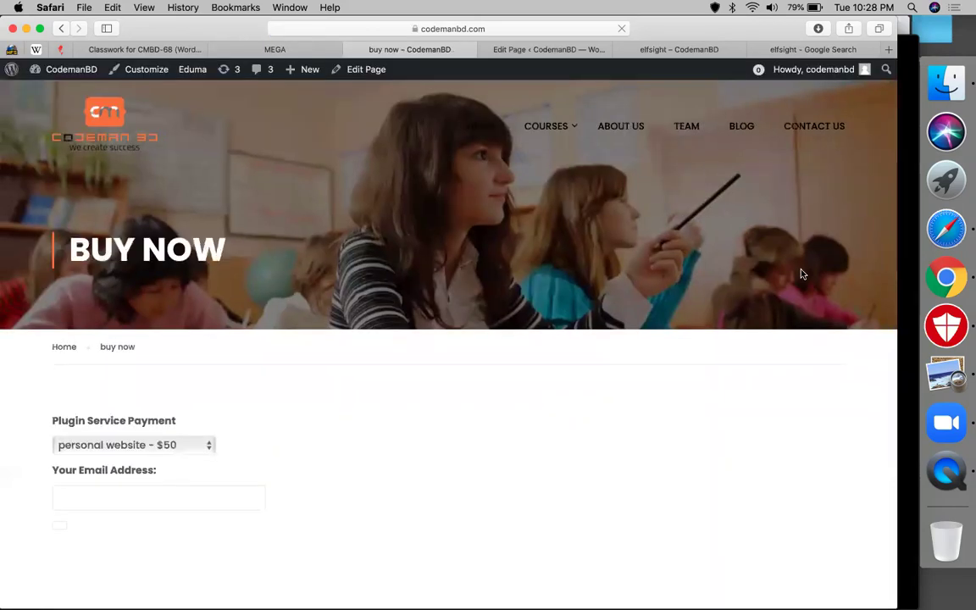
# - Test the form with personal website - $50, an email address, and Pay Now
pyautogui.scroll(-2, 255, 438)
pyautogui.click(96, 392)
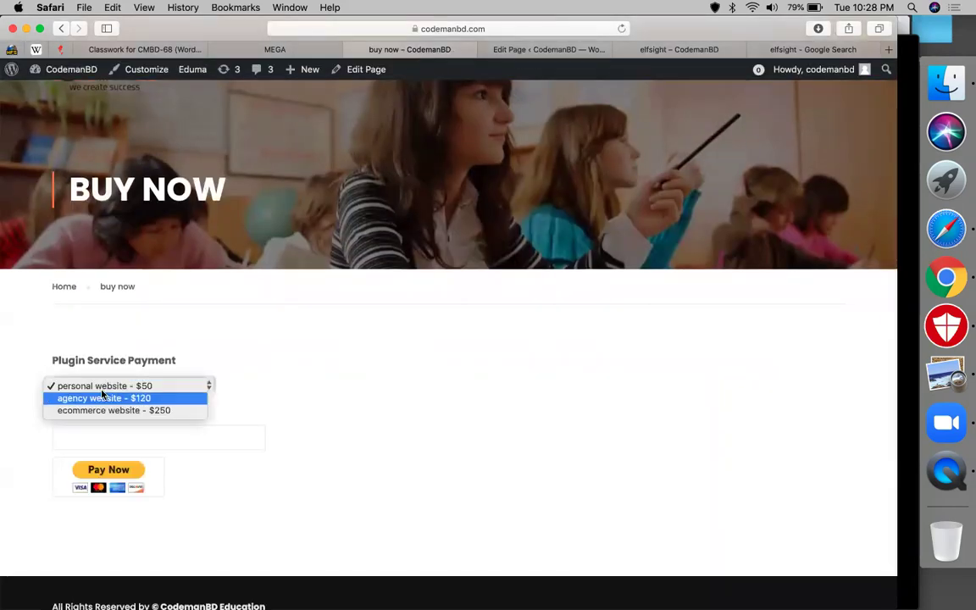
pyautogui.click(103, 385)
pyautogui.click(112, 435)
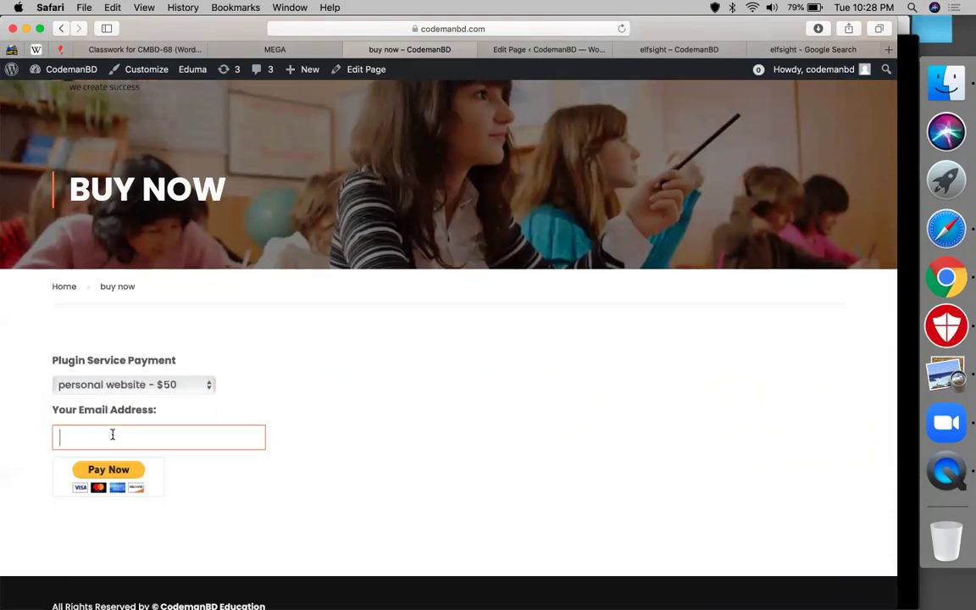
pyautogui.click(109, 471)
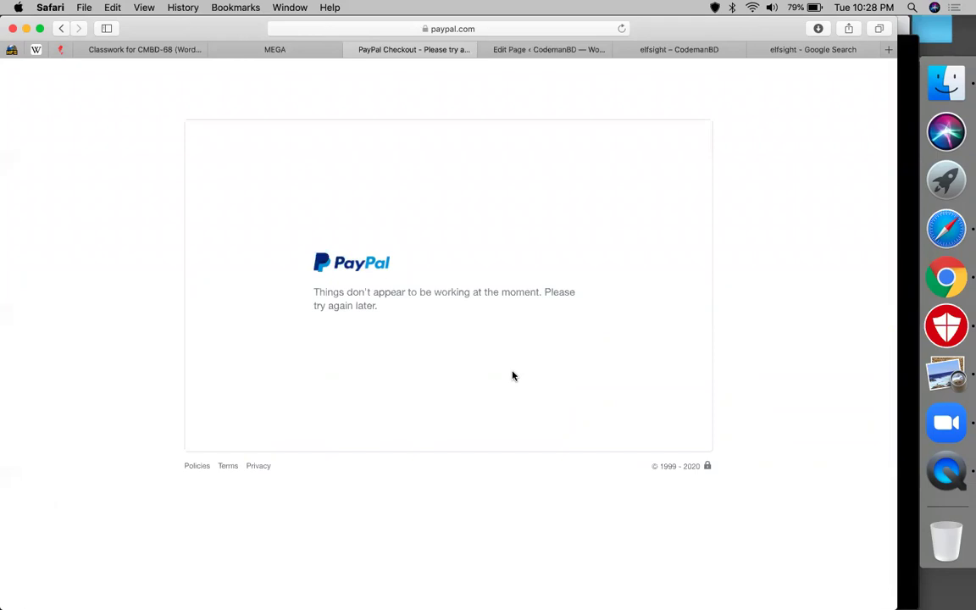
# - Return to the buy now page and select the agency website - $120 package
pyautogui.click(59, 29)
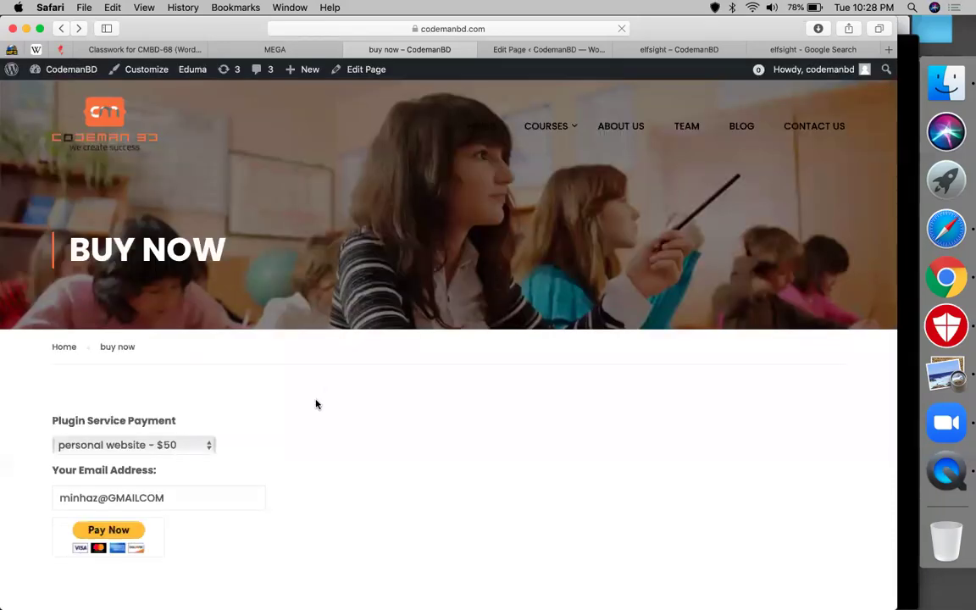
pyautogui.scroll(-3, 316, 404)
pyautogui.click(144, 356)
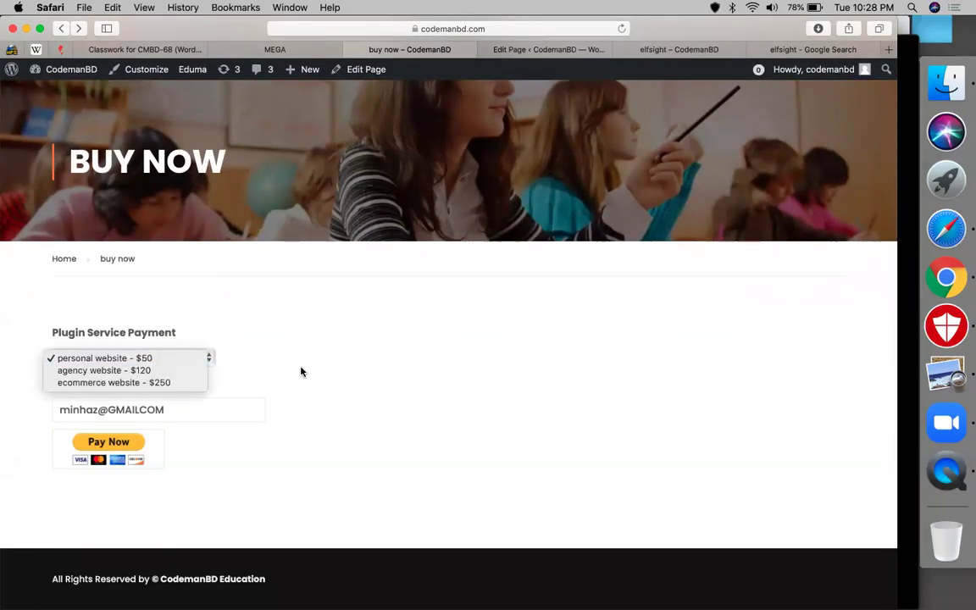
pyautogui.click(104, 370)
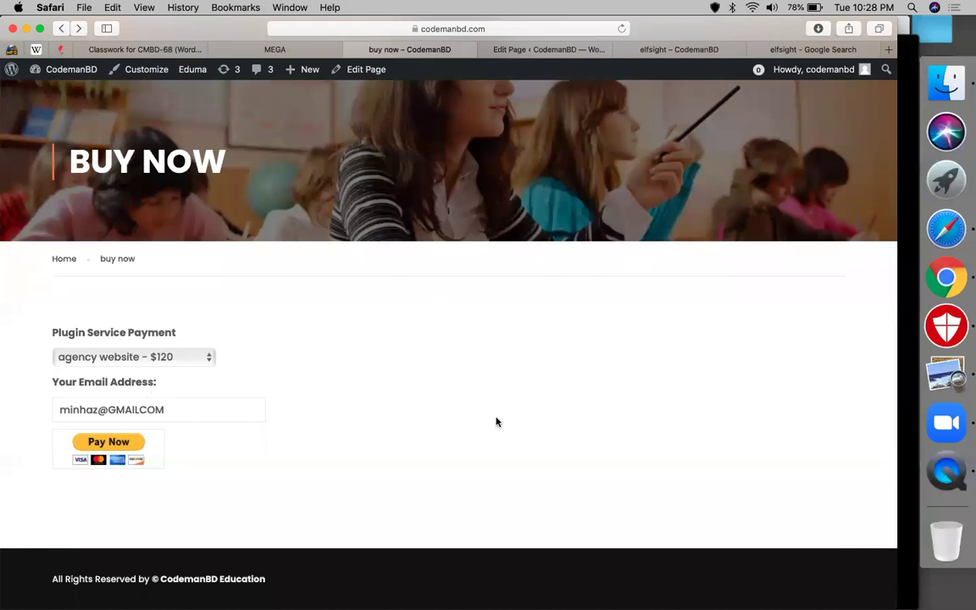
pyautogui.click(163, 359)
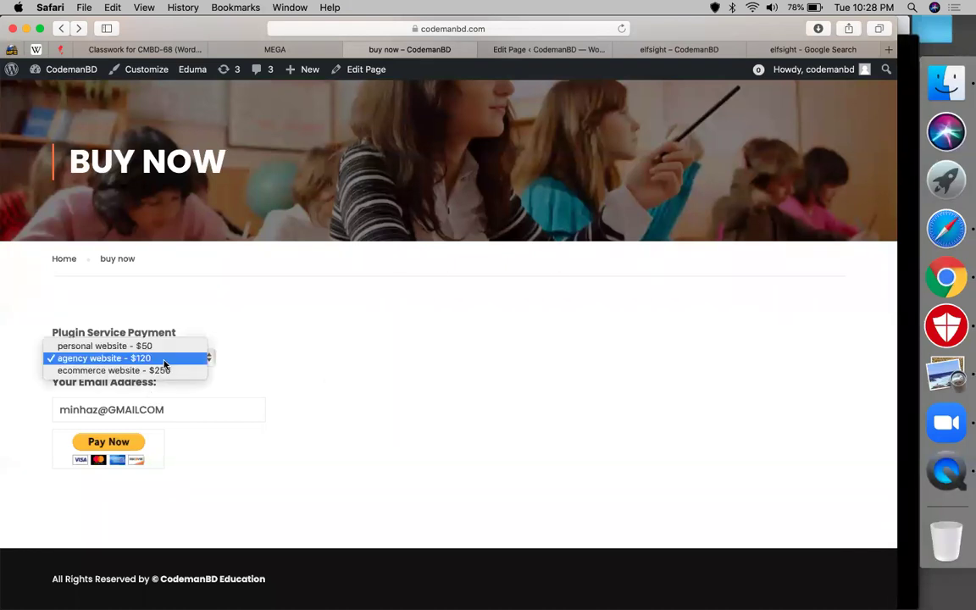
pyautogui.click(164, 360)
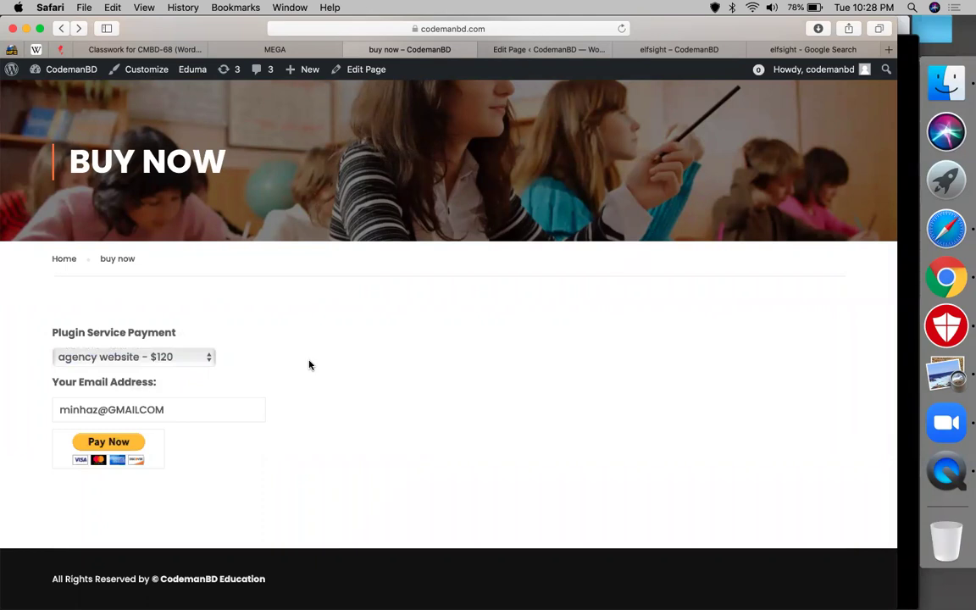
pyautogui.click(196, 363)
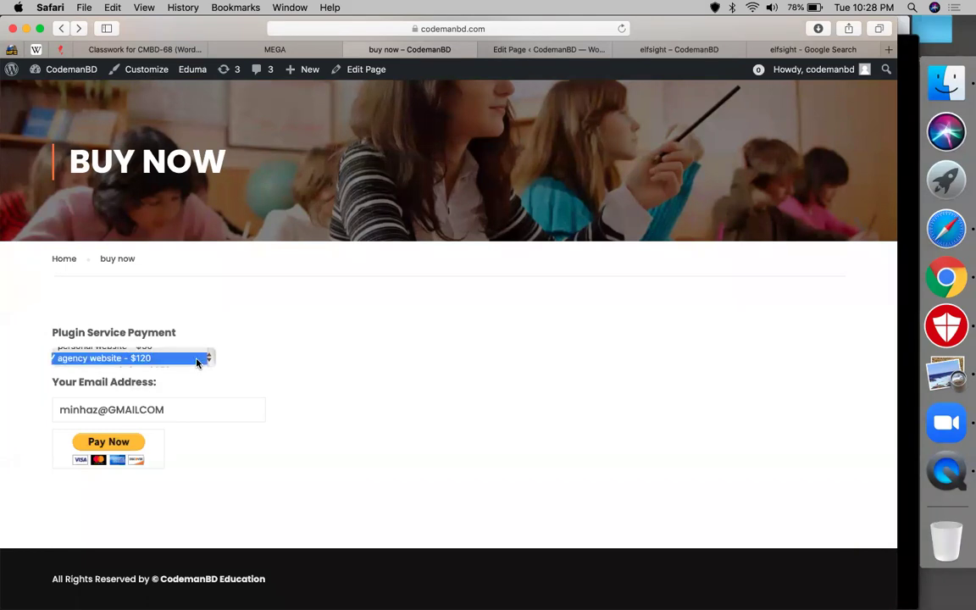
pyautogui.click(388, 325)
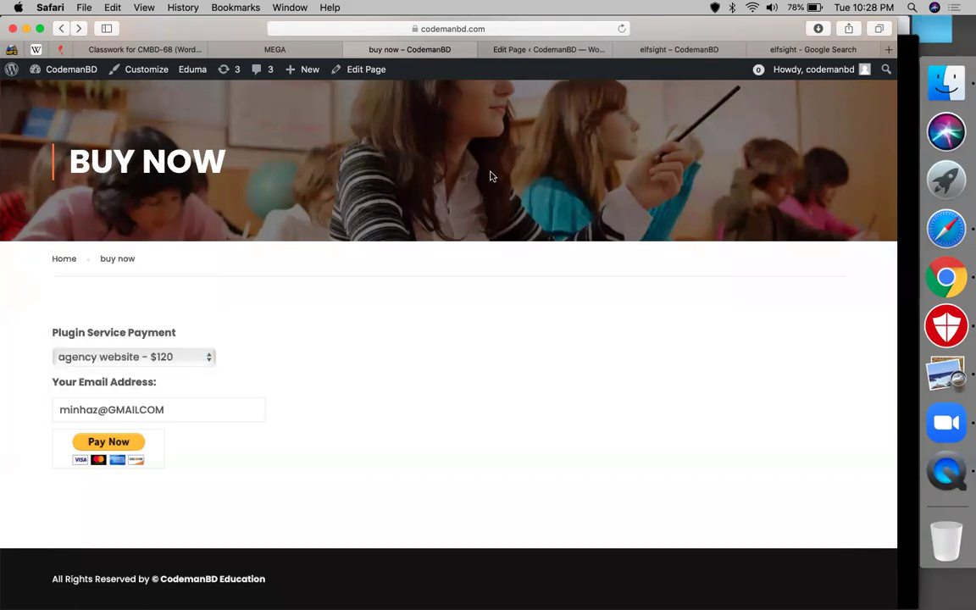
pyautogui.click(530, 49)
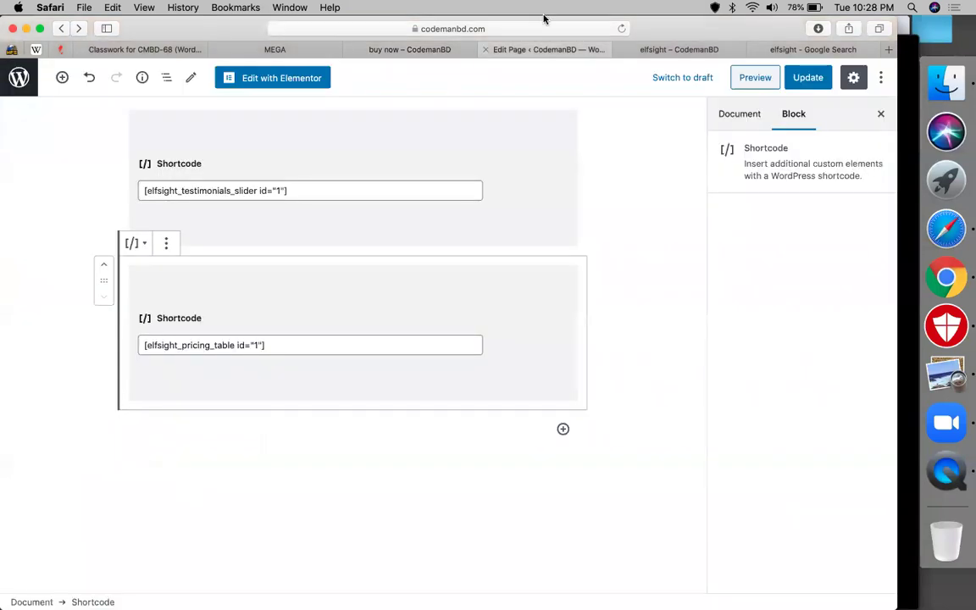